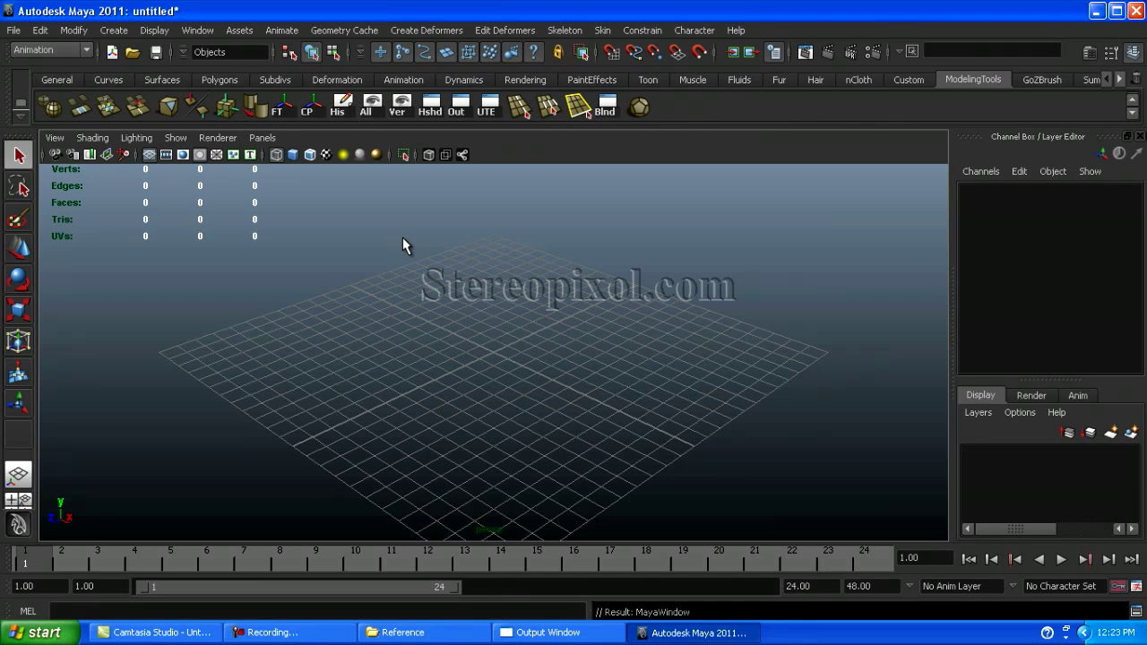
# Create a new project named Car_Modeling, filling its folders with the default names
pyautogui.click(15, 30)
pyautogui.click(207, 361)
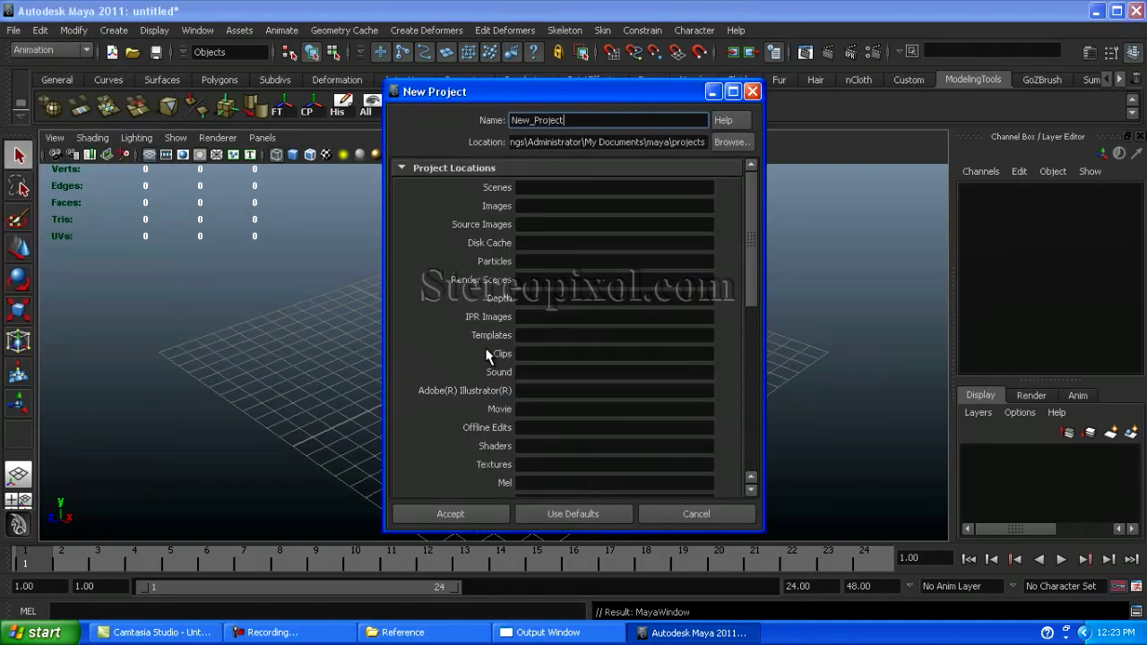
pyautogui.doubleClick(567, 126)
pyautogui.press('BackSpace')
pyautogui.write('Car_Modeling')
pyautogui.click(564, 513)
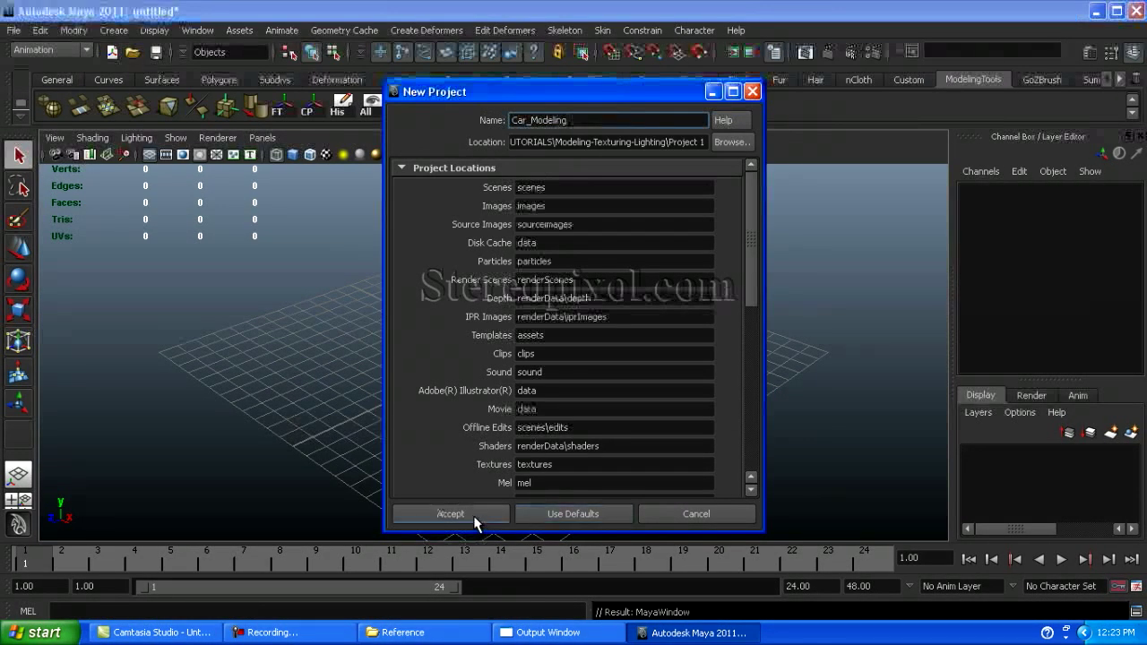
pyautogui.click(473, 514)
# Load beetle_top.jpg as the image plane of the top view
pyautogui.press('space')
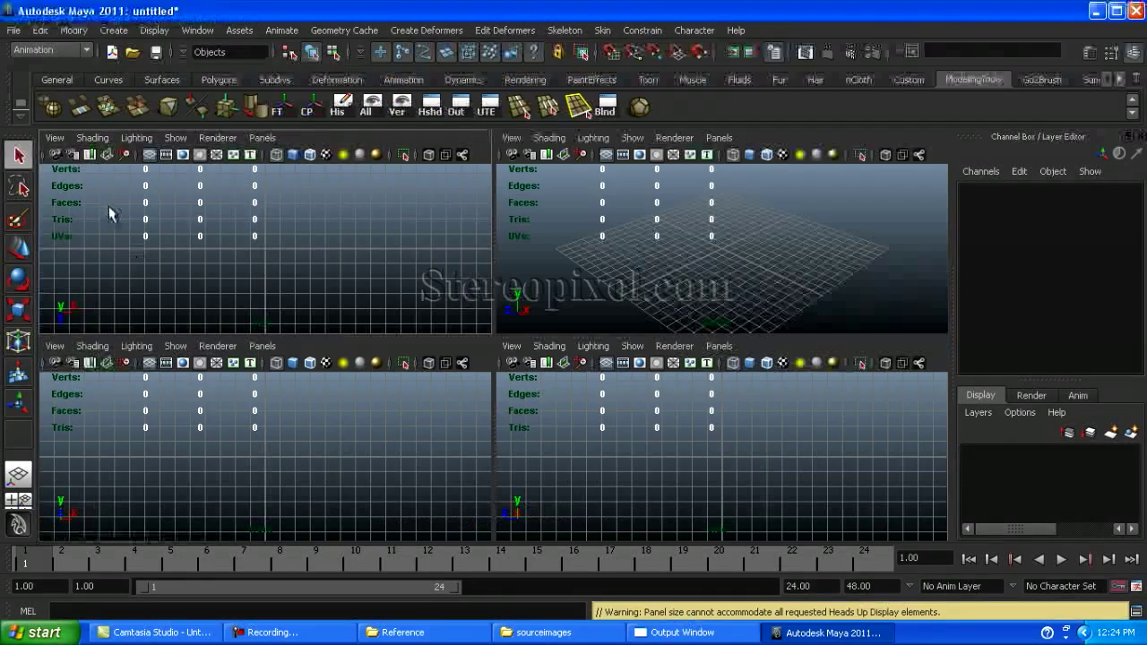
pyautogui.click(55, 137)
pyautogui.moveTo(77, 378)
pyautogui.click(224, 376)
pyautogui.click(284, 189)
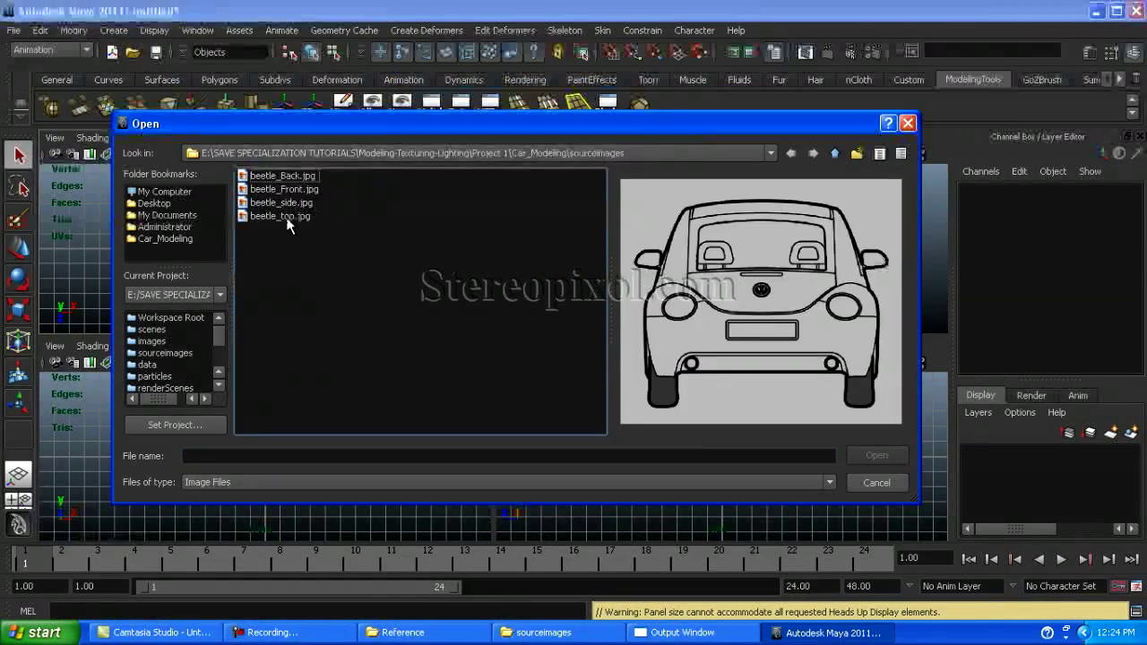
pyautogui.click(280, 216)
pyautogui.click(876, 456)
# Load beetle_Front.jpg as the image plane of the front view
pyautogui.click(54, 345)
pyautogui.moveTo(147, 579)
pyautogui.click(235, 587)
pyautogui.click(284, 189)
pyautogui.click(876, 456)
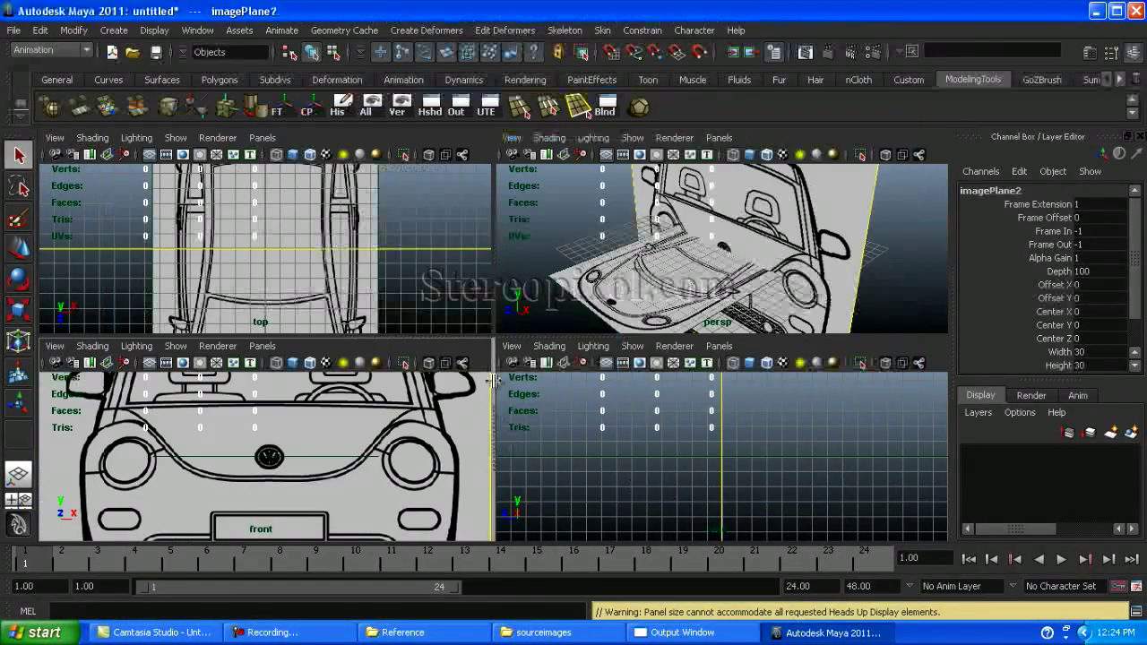
# Load beetle_side.jpg as the side view's image plane and check the planes in perspective
pyautogui.click(511, 346)
pyautogui.moveTo(555, 581)
pyautogui.click(683, 585)
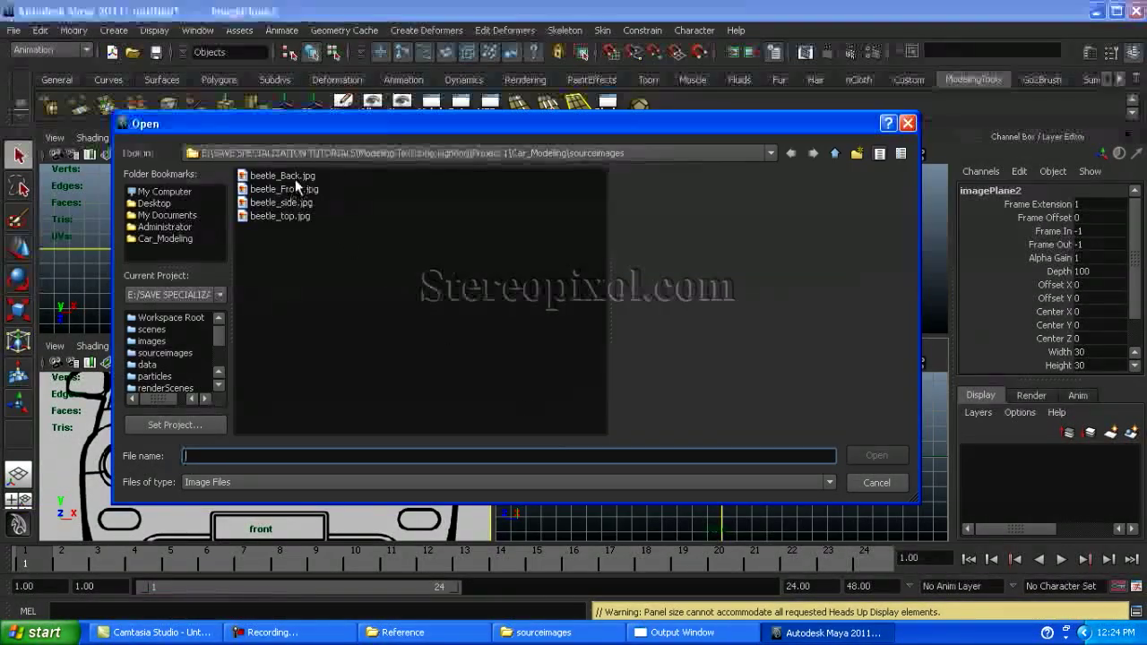
pyautogui.click(281, 203)
pyautogui.click(876, 456)
pyautogui.press('space')
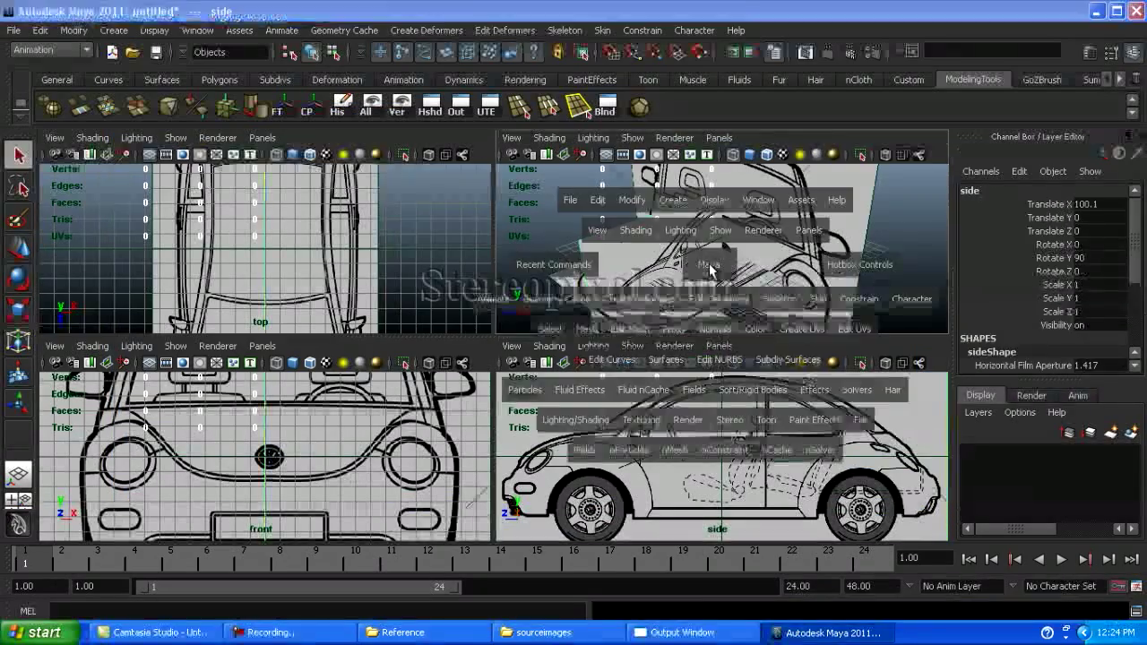
pyautogui.keyDown('alt'); pyautogui.moveTo(709, 267); pyautogui.dragTo(761, 271); pyautogui.keyUp('alt')
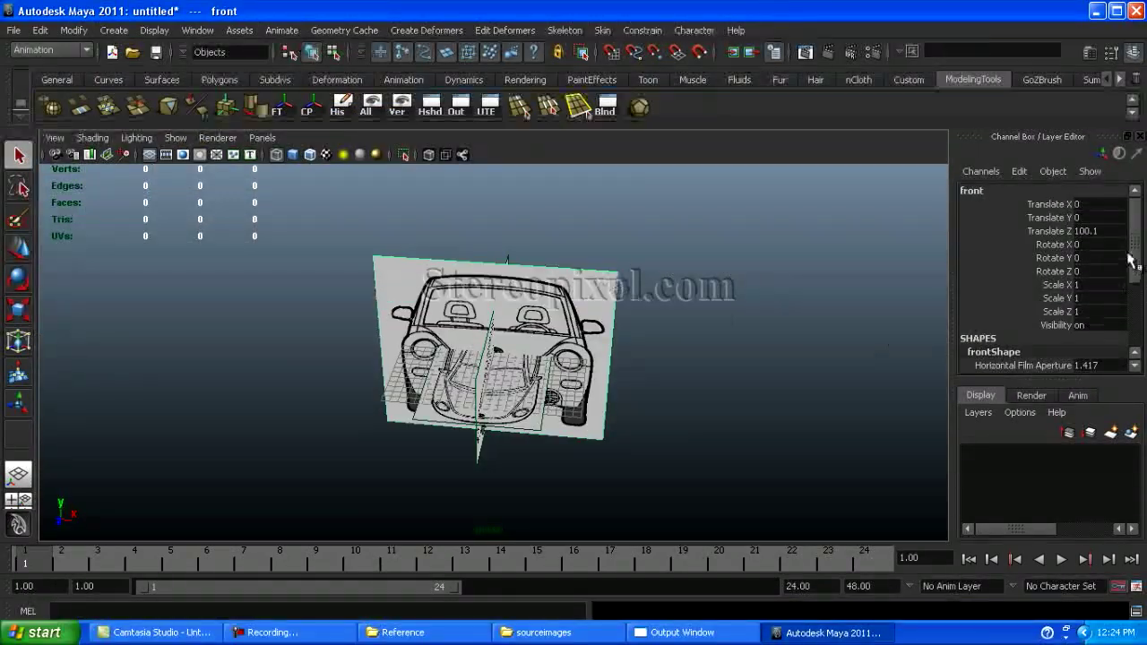
# Set the image plane's Width and Height to 15
pyautogui.scroll(-6, 1131, 257)
pyautogui.click(1081, 340)
pyautogui.write('15')
pyautogui.press('Return')
# Offset the front image plane to Center Y -0.3 and Center Z -25.9, and shift the side plane
pyautogui.keyDown('alt'); pyautogui.moveTo(835, 354); pyautogui.dragTo(685, 358); pyautogui.keyUp('alt')
pyautogui.moveTo(792, 347); pyautogui.dragTo(786, 342, button='middle')
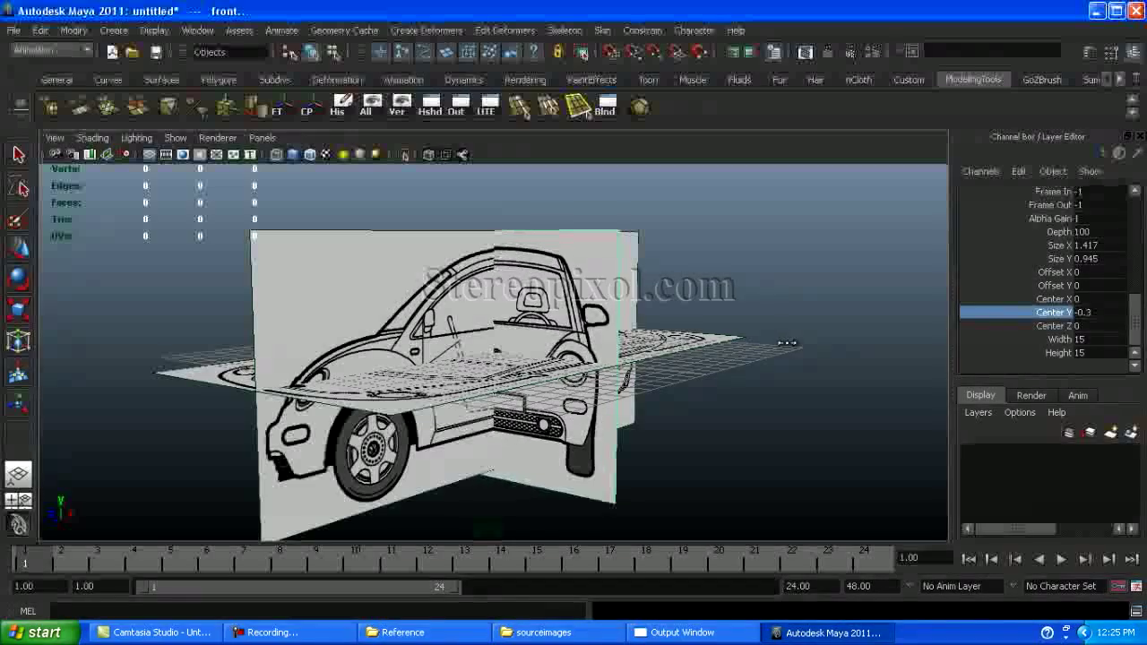
pyautogui.keyDown('alt'); pyautogui.moveTo(788, 341); pyautogui.dragTo(707, 397); pyautogui.keyUp('alt')
pyautogui.moveTo(806, 340); pyautogui.dragTo(861, 340, button='middle')
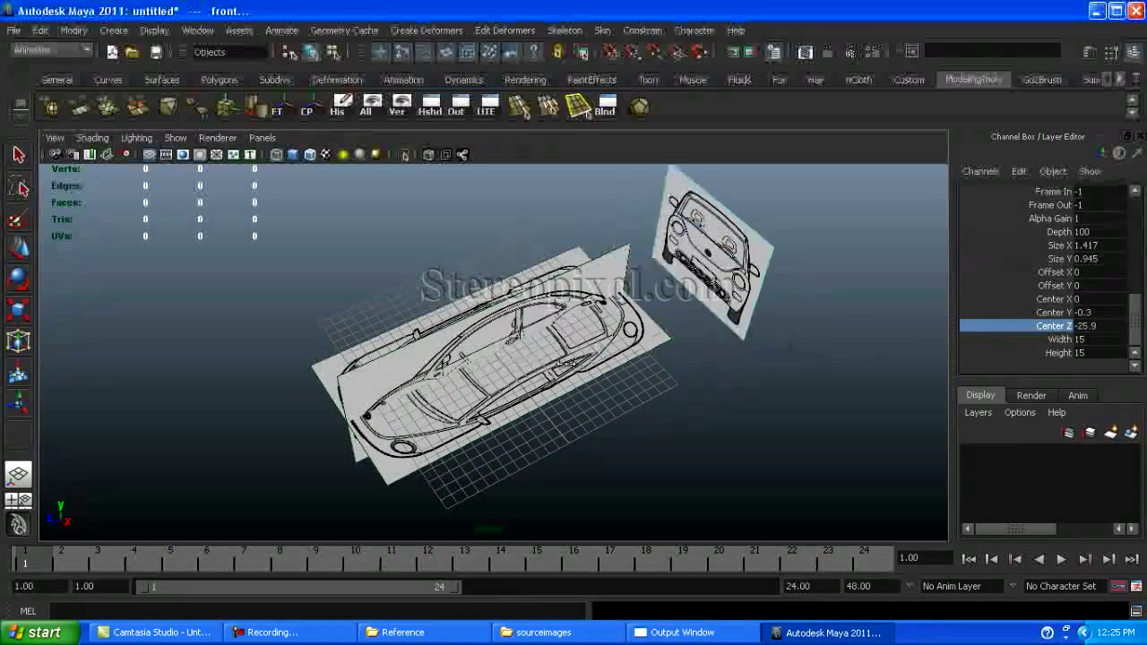
pyautogui.moveTo(1136, 240); pyautogui.dragTo(1136, 332)
pyautogui.click(999, 354)
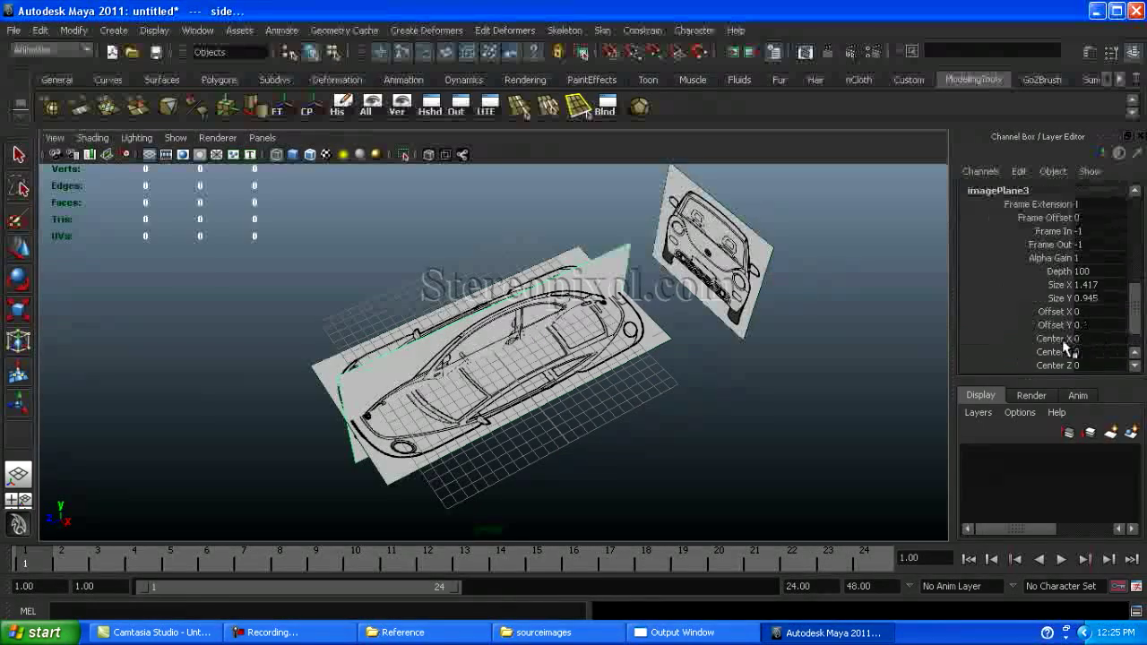
pyautogui.moveTo(809, 418); pyautogui.dragTo(716, 418, button='middle')
# Lower the top image plane to Center Y -24 and hide cameras in the viewport
pyautogui.click(501, 385)
pyautogui.scroll(-3, 1014, 355)
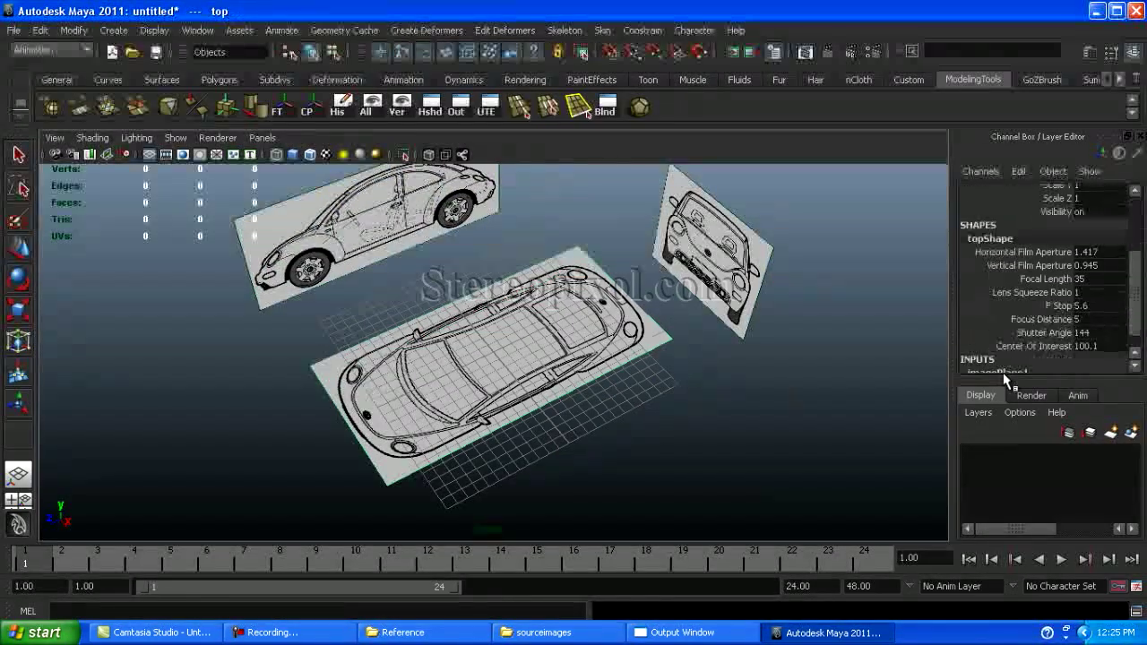
pyautogui.click(1057, 353)
pyautogui.moveTo(835, 410); pyautogui.dragTo(627, 411, button='middle')
pyautogui.click(176, 137)
pyautogui.click(179, 230)
# Save the scene as Car Block
pyautogui.click(14, 30)
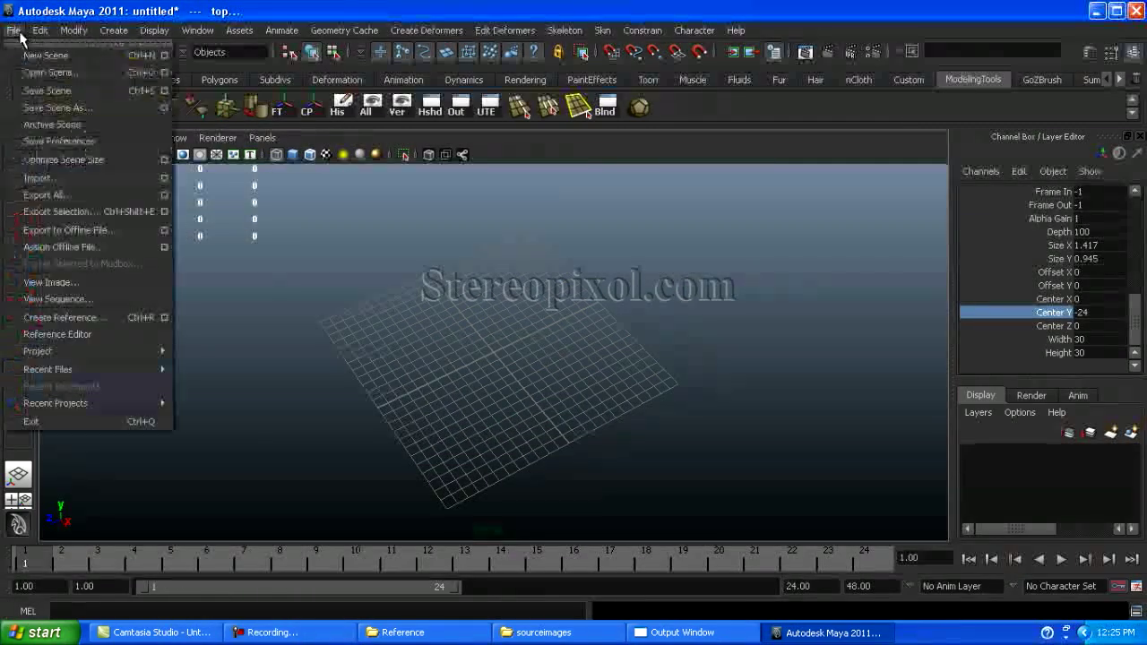
pyautogui.click(65, 107)
pyautogui.write('Car Block')
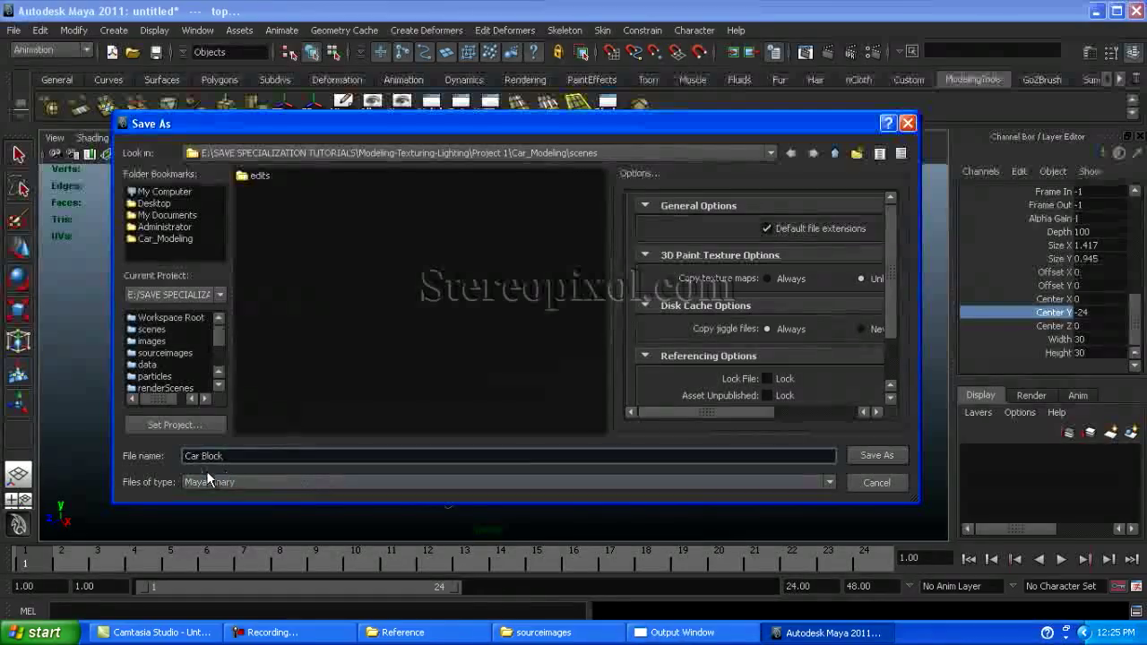
pyautogui.click(874, 456)
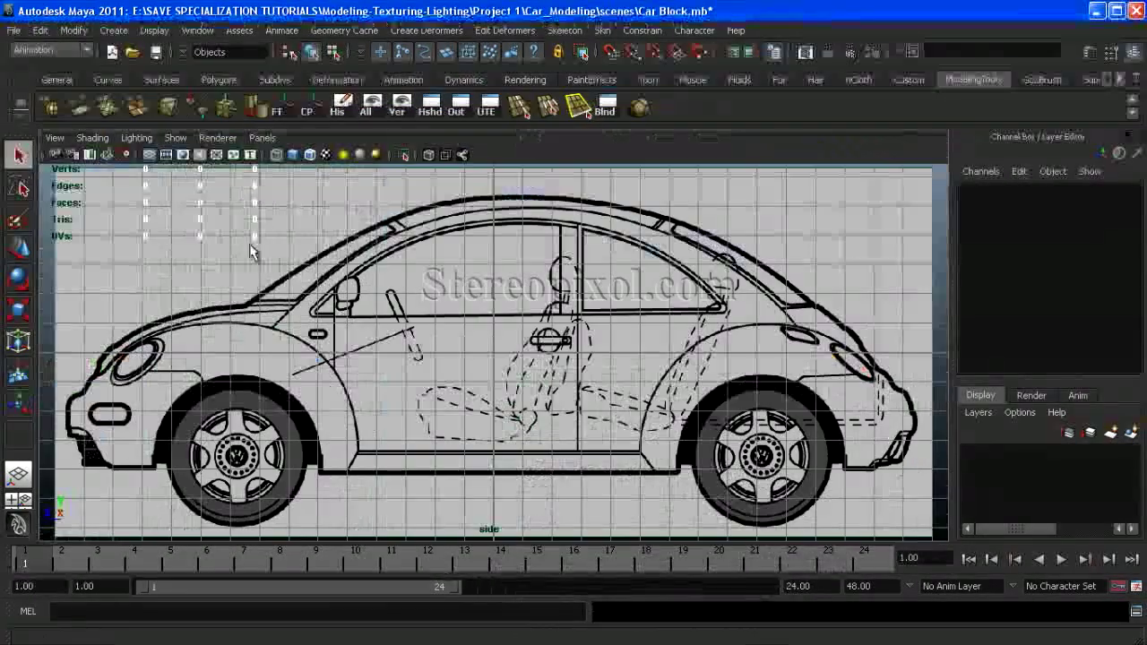
# Start an EP curve in the side view, placing points from the windshield base up toward the roof
pyautogui.scroll(5, 359, 293)
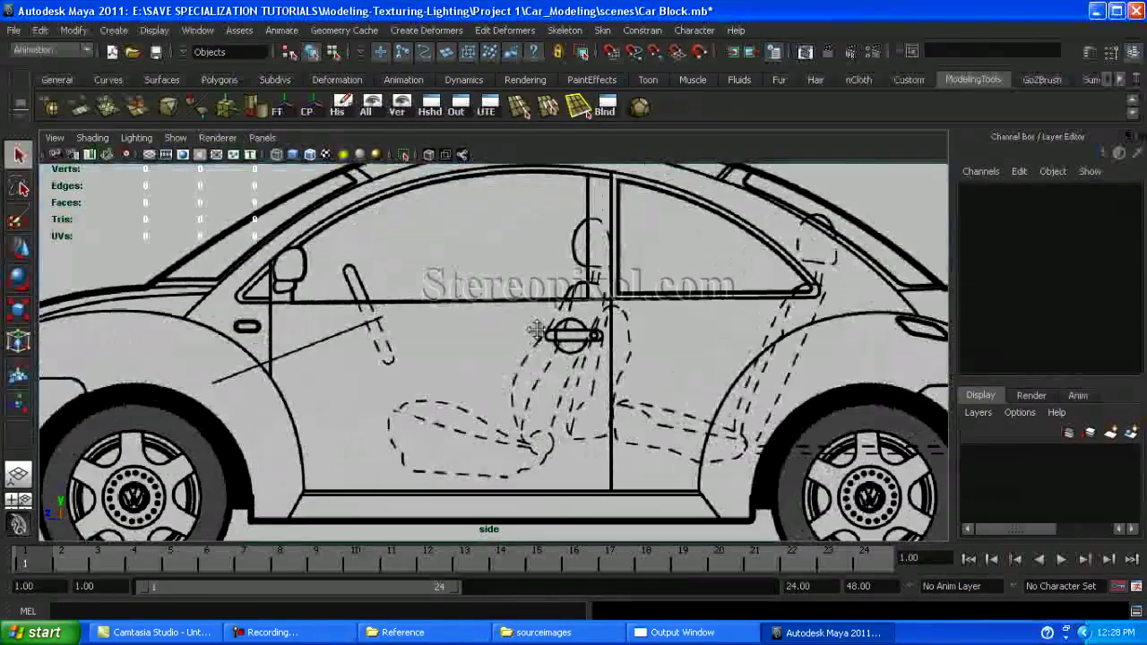
pyautogui.click(108, 79)
pyautogui.doubleClick(106, 107)
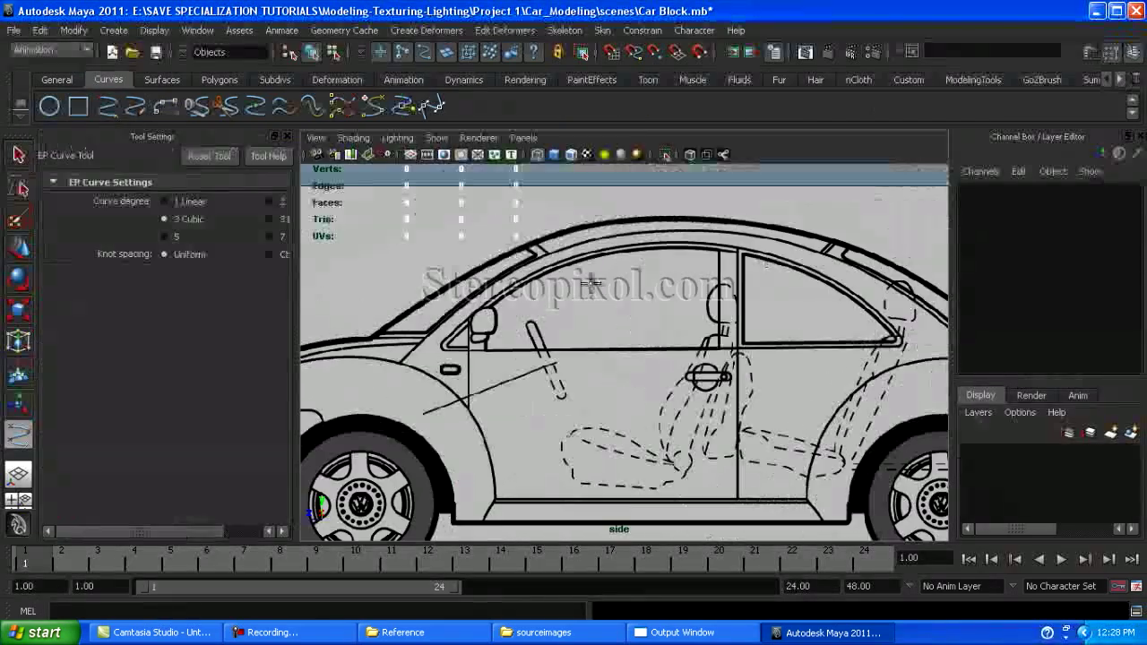
pyautogui.click(287, 137)
pyautogui.scroll(4, 371, 363)
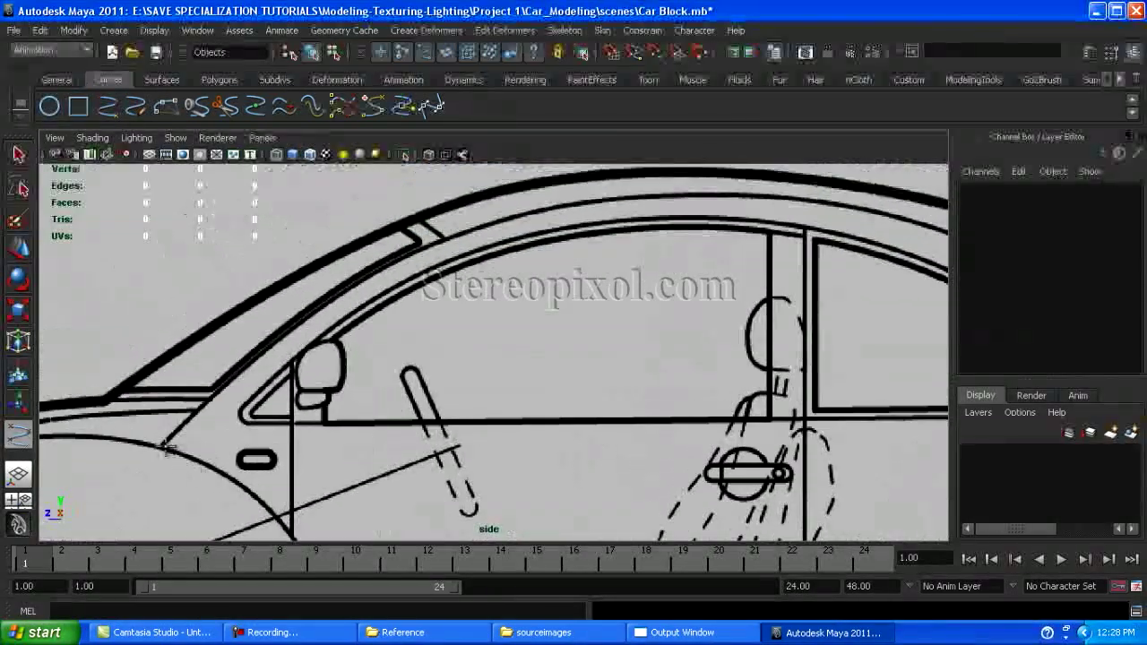
pyautogui.click(163, 447)
pyautogui.click(357, 285)
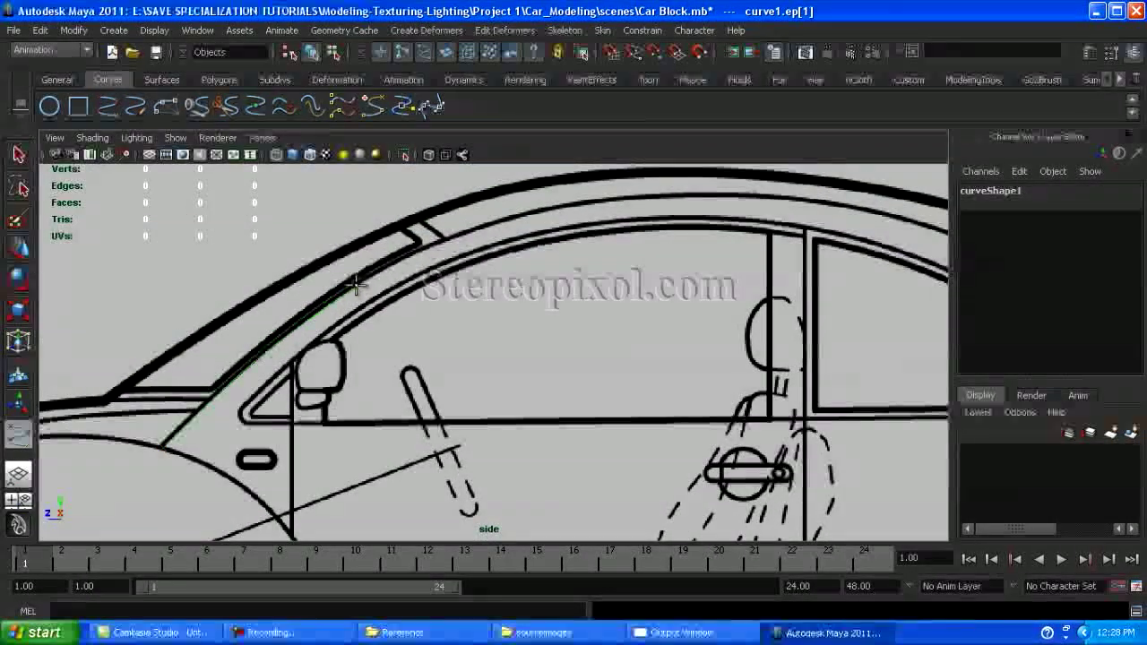
pyautogui.click(476, 225)
pyautogui.click(612, 199)
# Continue the curve over the roof and down the rear roofline, then finish it
pyautogui.keyDown('alt'); pyautogui.moveTo(612, 198); pyautogui.dragTo(390, 270, button='middle'); pyautogui.keyUp('alt')
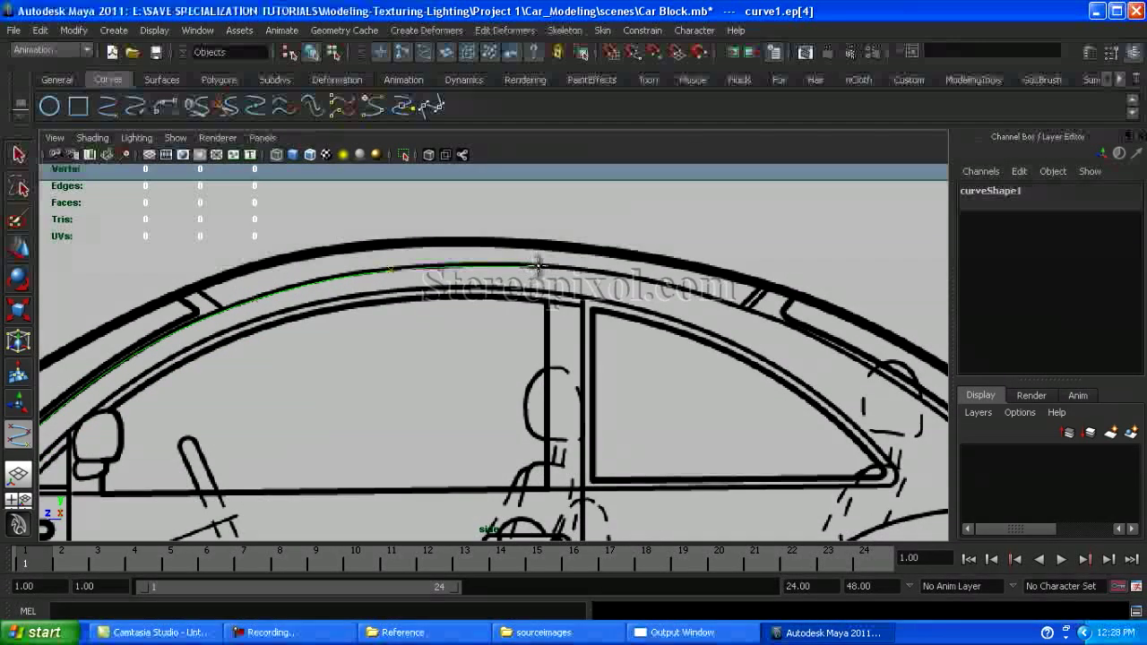
pyautogui.click(638, 279)
pyautogui.click(782, 323)
pyautogui.keyDown('alt'); pyautogui.moveTo(681, 397); pyautogui.dragTo(318, 325, button='middle'); pyautogui.keyUp('alt')
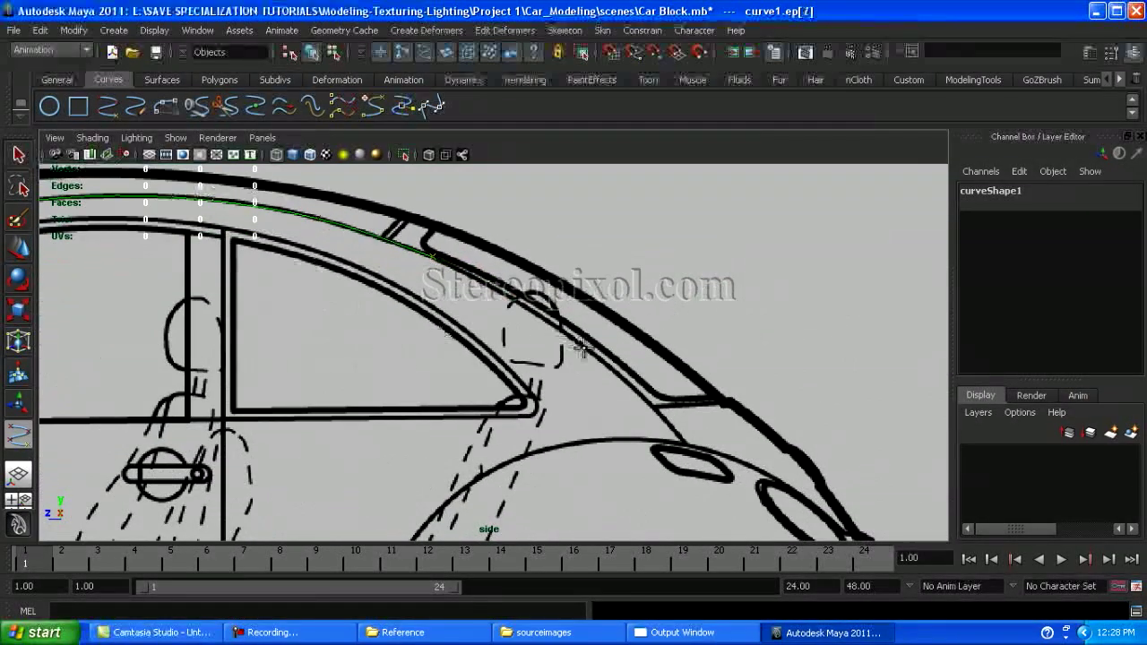
pyautogui.click(502, 289)
pyautogui.click(591, 359)
pyautogui.click(683, 441)
pyautogui.press('Return')
# Show curve1's CVs and move the front ones, through cv[6], onto the windshield and roofline
pyautogui.press('q')
pyautogui.keyDown('alt'); pyautogui.moveTo(466, 421); pyautogui.dragTo(708, 422, button='middle'); pyautogui.keyUp('alt')
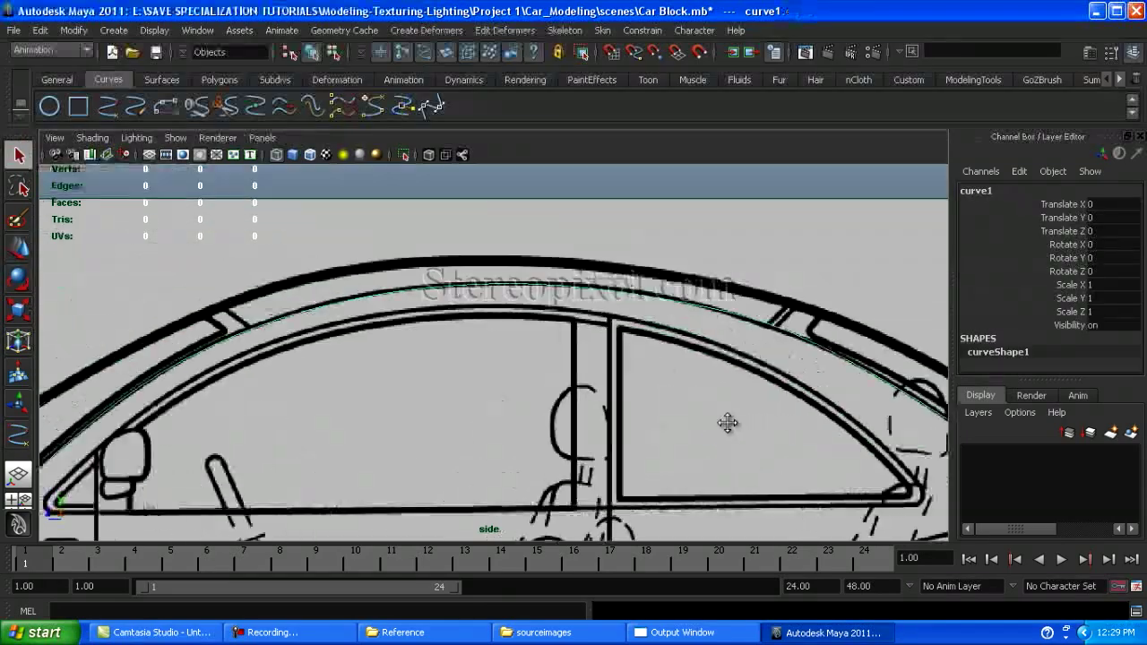
pyautogui.keyDown('alt'); pyautogui.moveTo(376, 376); pyautogui.dragTo(627, 386, button='middle'); pyautogui.keyUp('alt')
pyautogui.keyDown('alt'); pyautogui.moveTo(117, 340); pyautogui.dragTo(349, 336, button='middle'); pyautogui.keyUp('alt')
pyautogui.scroll(3, 350, 336)
pyautogui.press('F8')
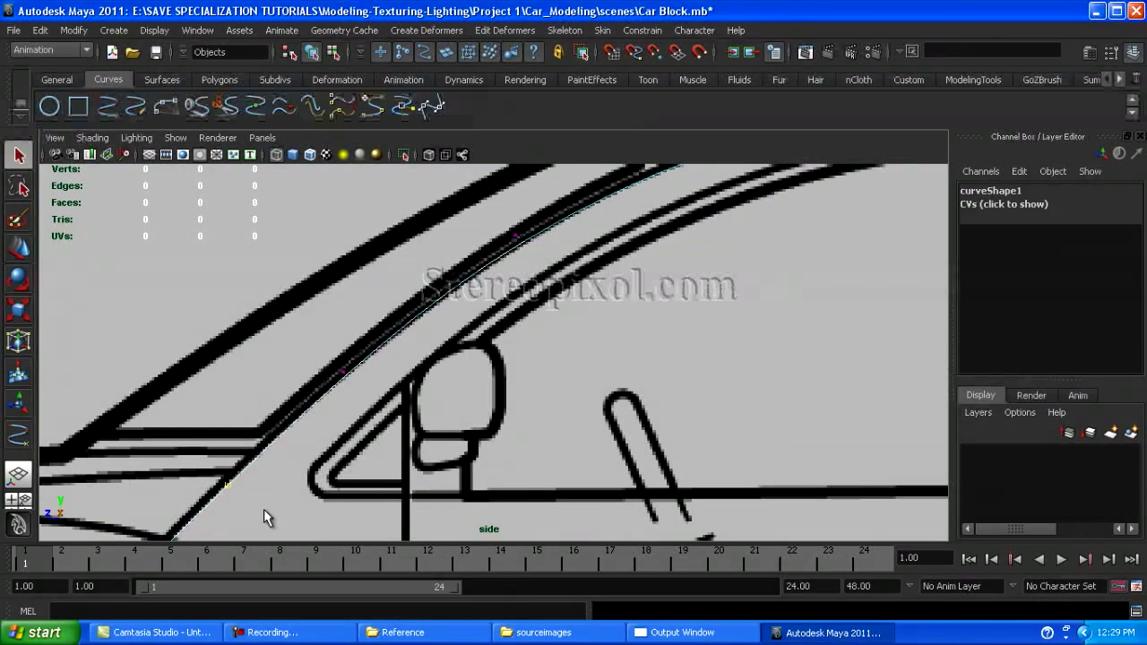
pyautogui.press('w')
pyautogui.click(221, 484)
pyautogui.keyDown('alt'); pyautogui.moveTo(240, 370); pyautogui.dragTo(397, 358, button='middle'); pyautogui.keyUp('alt')
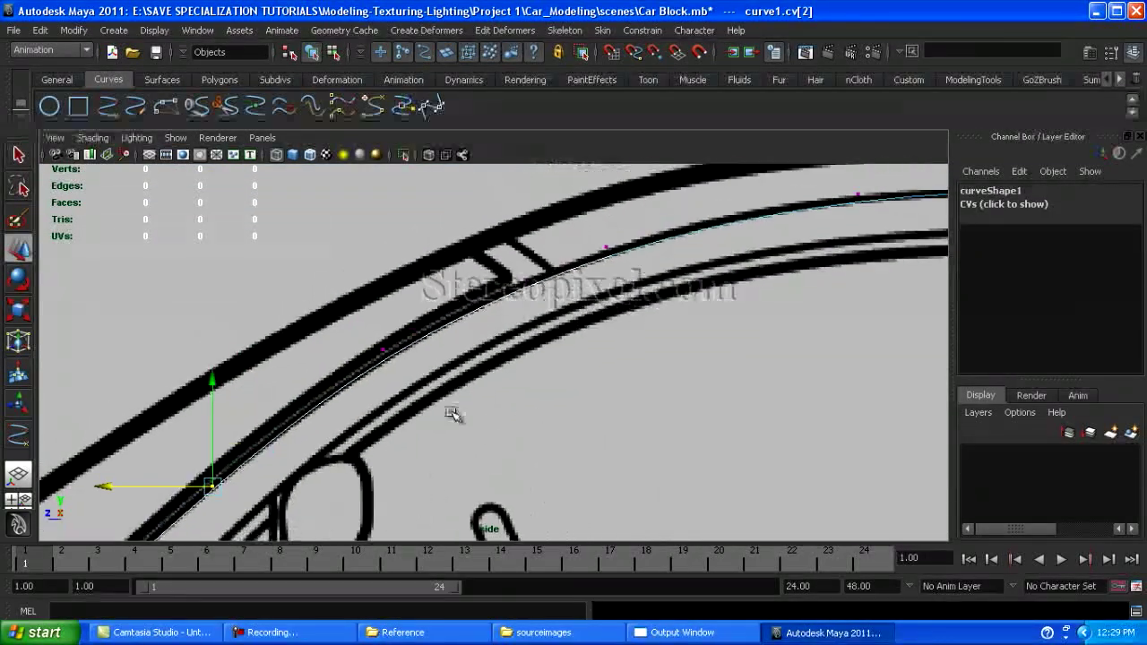
pyautogui.click(384, 346)
pyautogui.keyDown('alt'); pyautogui.moveTo(275, 346); pyautogui.dragTo(341, 338, button='middle'); pyautogui.keyUp('alt')
pyautogui.click(318, 315)
pyautogui.keyDown('alt'); pyautogui.moveTo(318, 236); pyautogui.dragTo(379, 274, button='middle'); pyautogui.keyUp('alt')
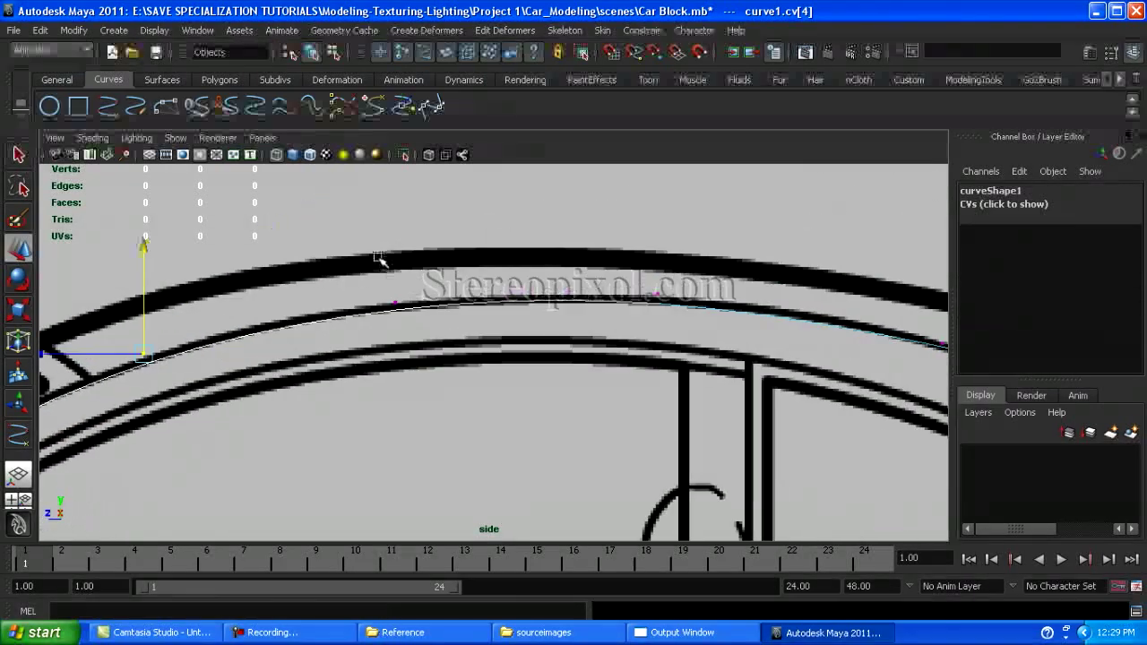
pyautogui.click(379, 274)
pyautogui.keyDown('alt'); pyautogui.moveTo(396, 191); pyautogui.dragTo(422, 256, button='middle'); pyautogui.keyUp('alt')
pyautogui.click(417, 298)
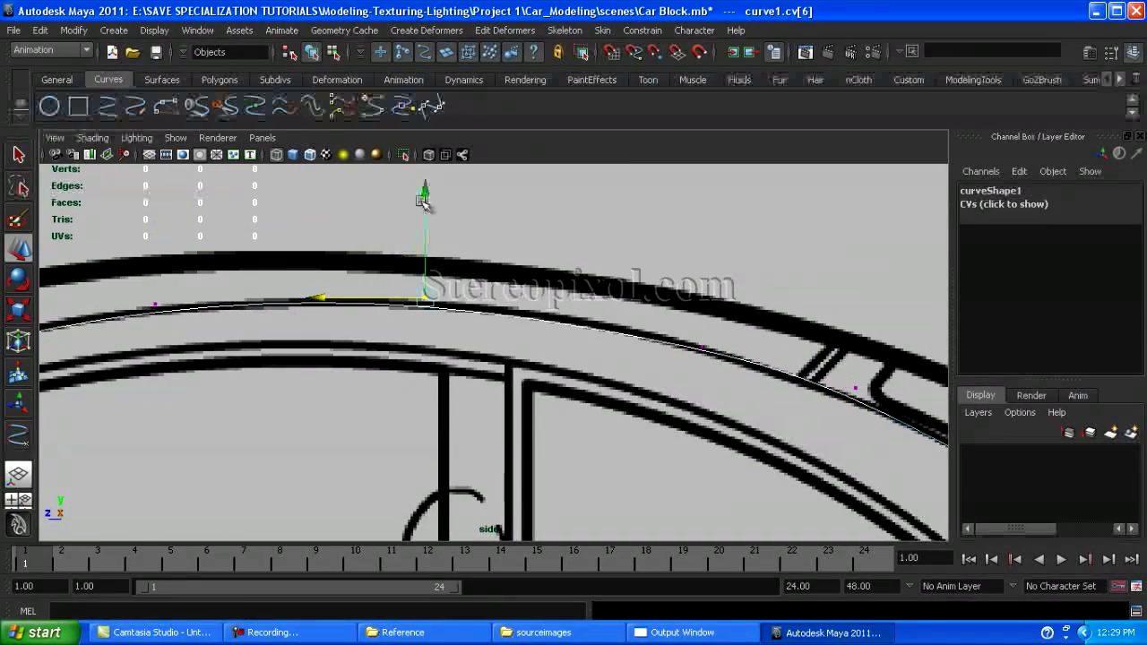
# Nudge the remaining CVs, including cv[9], onto the blueprint roofline and windshield line
pyautogui.keyDown('alt'); pyautogui.moveTo(639, 316); pyautogui.dragTo(433, 287, button='middle'); pyautogui.keyUp('alt')
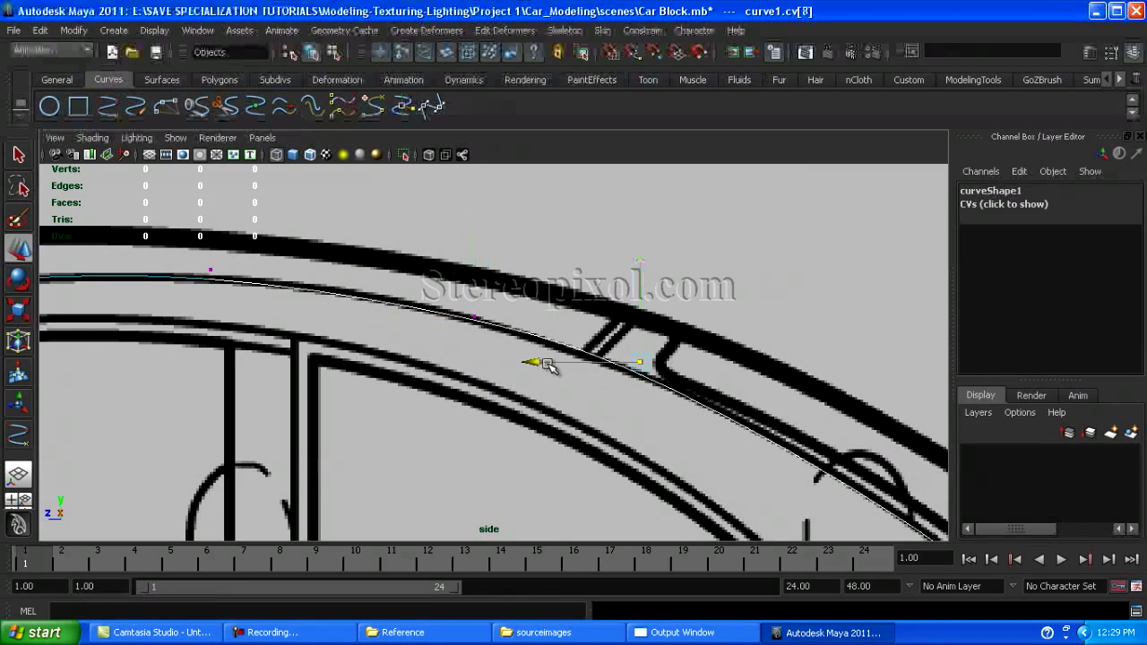
pyautogui.click(640, 362)
pyautogui.keyDown('alt'); pyautogui.moveTo(782, 504); pyautogui.dragTo(616, 461, button='middle'); pyautogui.keyUp('alt')
pyautogui.click(735, 420)
pyautogui.moveTo(734, 420); pyautogui.dragTo(686, 389)
pyautogui.click(370, 218)
pyautogui.keyDown('alt'); pyautogui.moveTo(566, 390); pyautogui.dragTo(402, 277, button='middle'); pyautogui.keyUp('alt')
pyautogui.click(660, 409)
pyautogui.moveTo(660, 410); pyautogui.dragTo(645, 389)
pyautogui.click(559, 357)
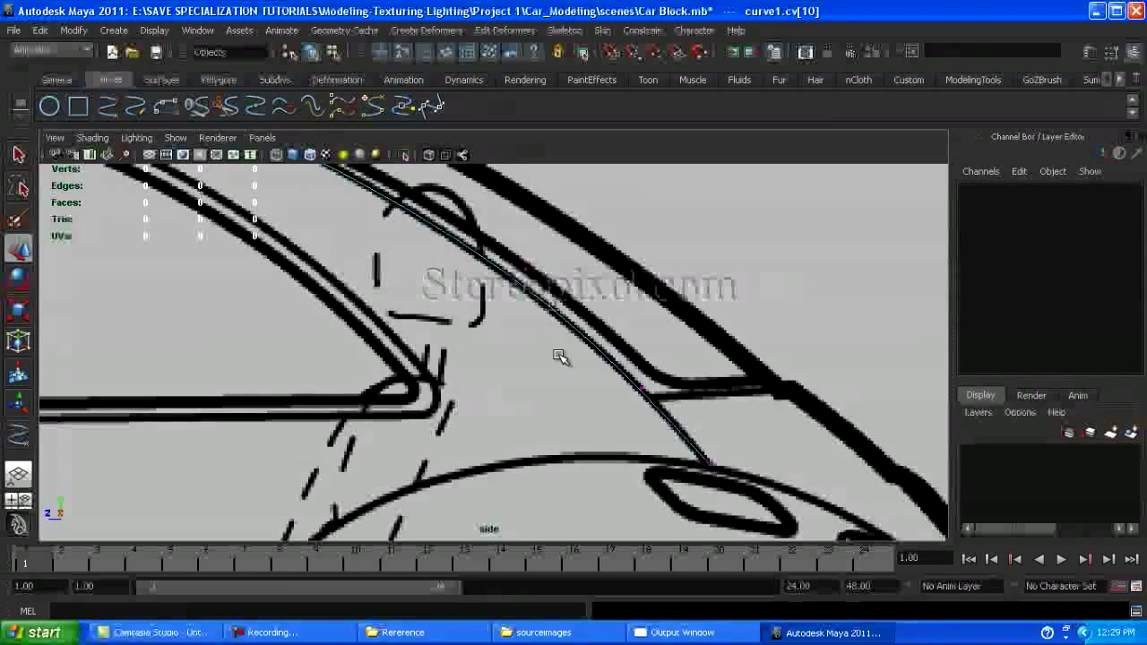
pyautogui.click(645, 388)
pyautogui.rightClick(663, 383)
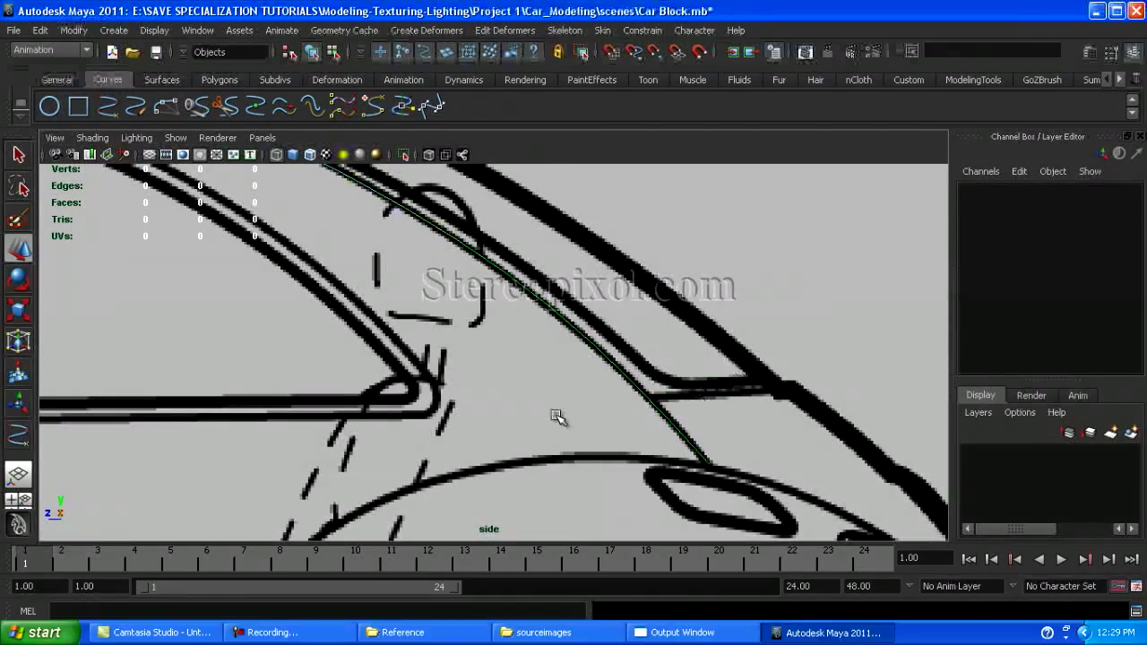
# In the top view, move the roof curve sideways to Translate X 3.927
pyautogui.press('a')
pyautogui.moveTo(512, 417); pyautogui.dragTo(486, 350)
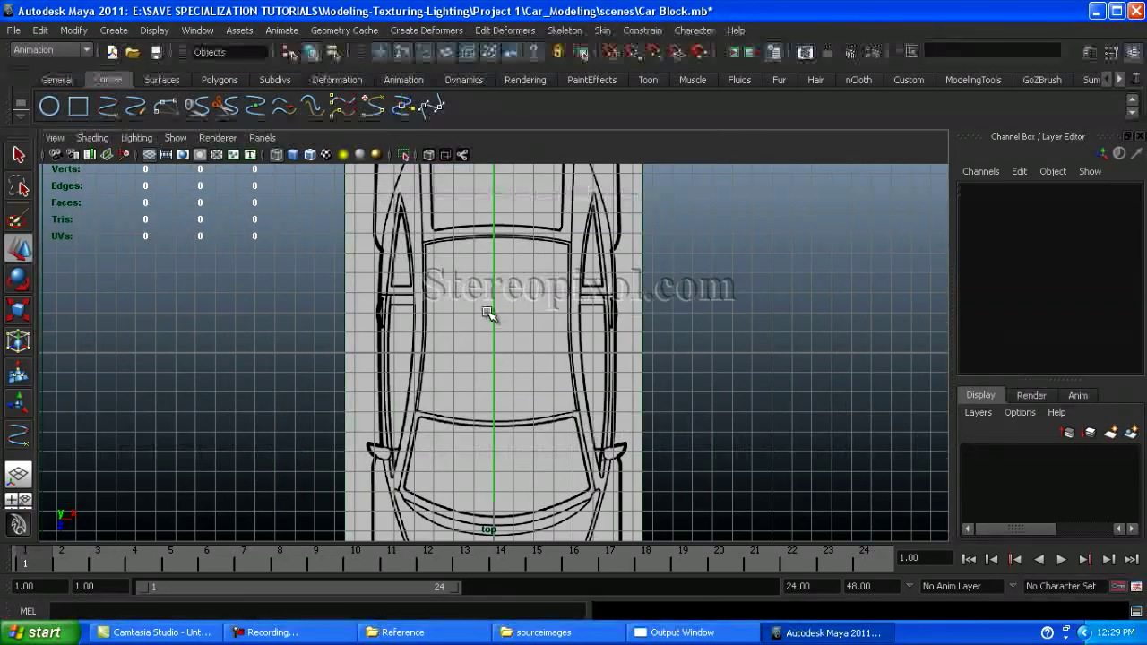
pyautogui.click(495, 327)
pyautogui.moveTo(597, 351); pyautogui.dragTo(678, 358)
# Select the curve's first four CVs and line them up along the side-window edge
pyautogui.scroll(5, 679, 359)
pyautogui.moveTo(488, 385); pyautogui.dragTo(436, 385, button='right')
pyautogui.moveTo(390, 459); pyautogui.dragTo(623, 231)
pyautogui.keyDown('alt'); pyautogui.moveTo(581, 275); pyautogui.dragTo(577, 401, button='middle'); pyautogui.keyUp('alt')
pyautogui.keyDown('alt'); pyautogui.moveTo(398, 307); pyautogui.dragTo(550, 238, button='middle'); pyautogui.keyUp('alt')
pyautogui.moveTo(550, 238); pyautogui.dragTo(556, 335)
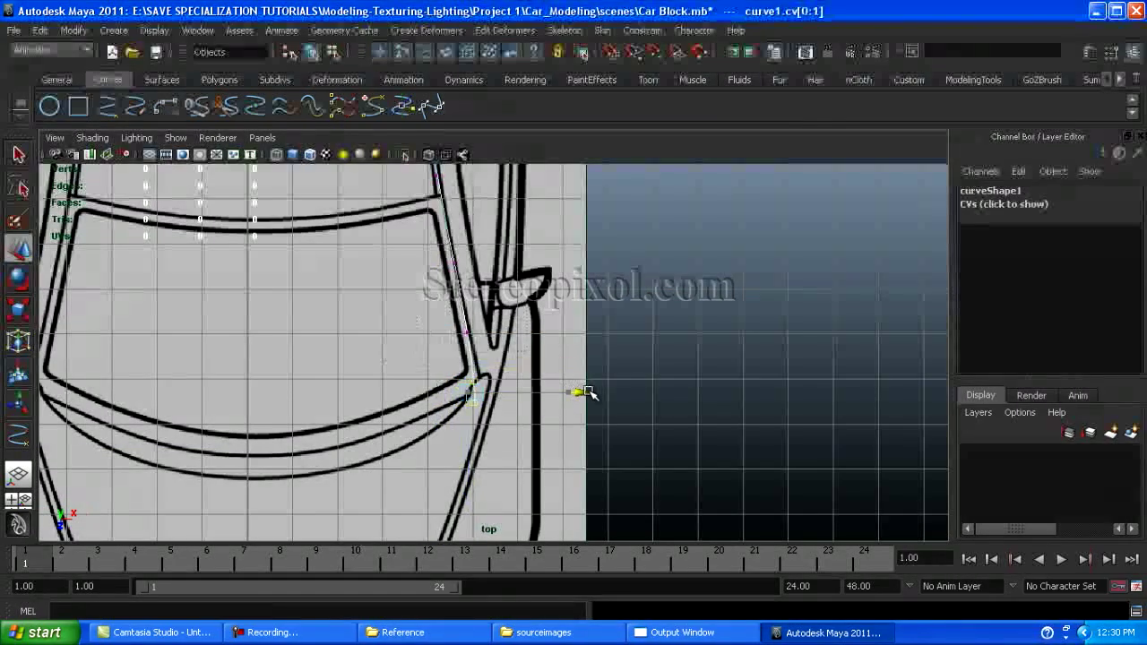
pyautogui.keyDown('alt'); pyautogui.moveTo(545, 341); pyautogui.dragTo(480, 382, button='middle'); pyautogui.keyUp('alt')
pyautogui.keyDown('alt'); pyautogui.moveTo(554, 404); pyautogui.dragTo(538, 511, button='middle'); pyautogui.keyUp('alt')
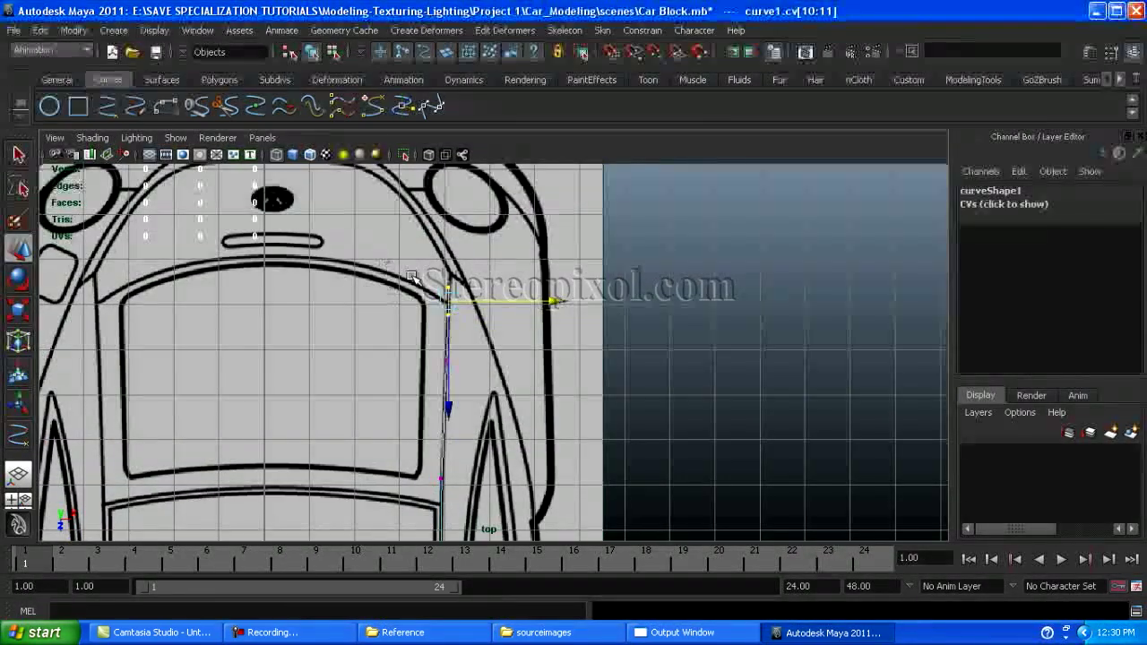
pyautogui.scroll(5, 588, 277)
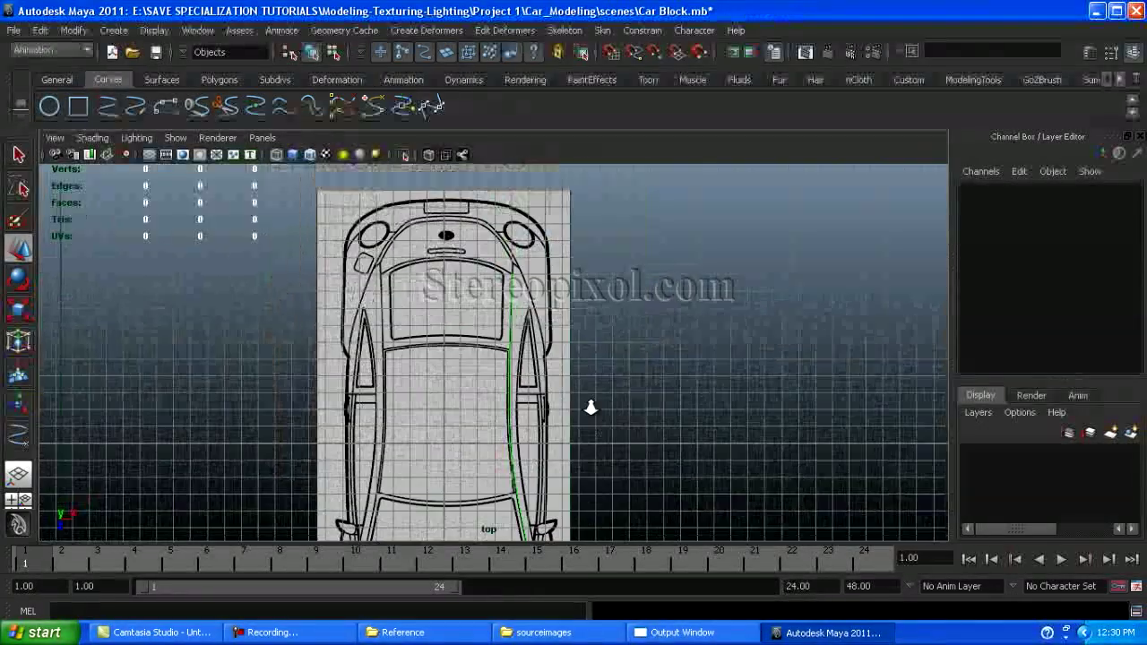
# Duplicate curve1 with Scale X -1 and move the copy toward the car's left side
pyautogui.press('Return')
pyautogui.press('w')
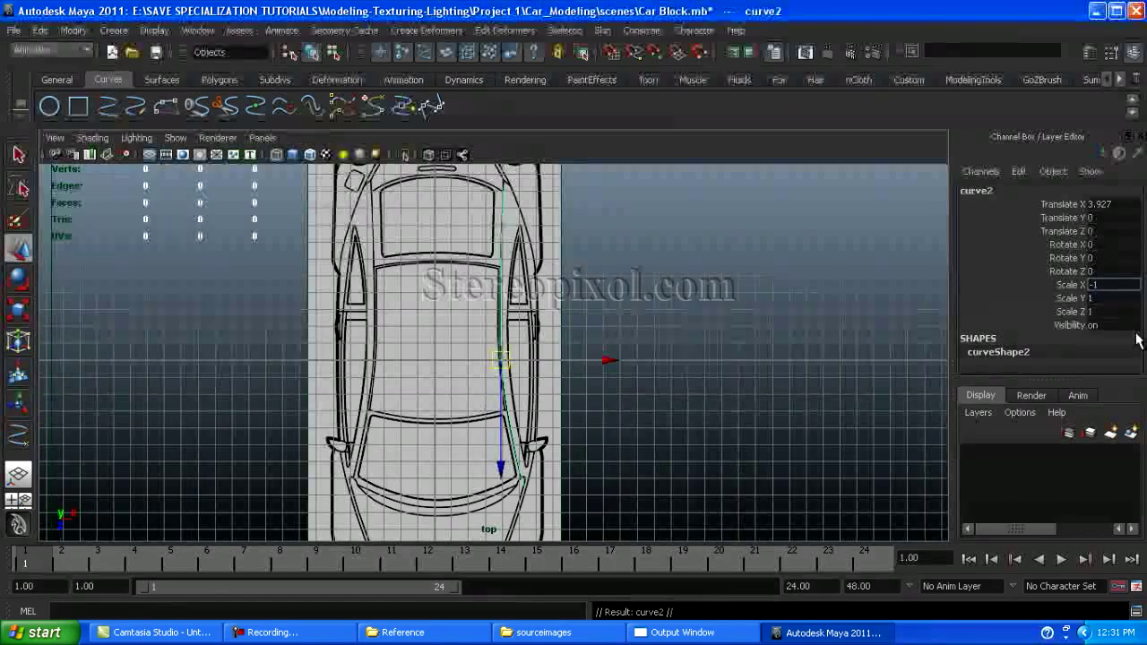
pyautogui.moveTo(607, 361); pyautogui.dragTo(486, 359)
pyautogui.scroll(3, 481, 365)
pyautogui.keyDown('alt'); pyautogui.moveTo(326, 377); pyautogui.dragTo(472, 344, button='middle'); pyautogui.keyUp('alt')
# Fine-tune curve2 to about Translate X -3.54 along the left windshield pillar
pyautogui.scroll(-2, 473, 344)
pyautogui.keyDown('alt'); pyautogui.moveTo(422, 417); pyautogui.dragTo(559, 494, button='middle'); pyautogui.keyUp('alt')
pyautogui.scroll(3, 555, 282)
pyautogui.keyDown('alt'); pyautogui.moveTo(555, 280); pyautogui.dragTo(576, 422, button='middle'); pyautogui.keyUp('alt')
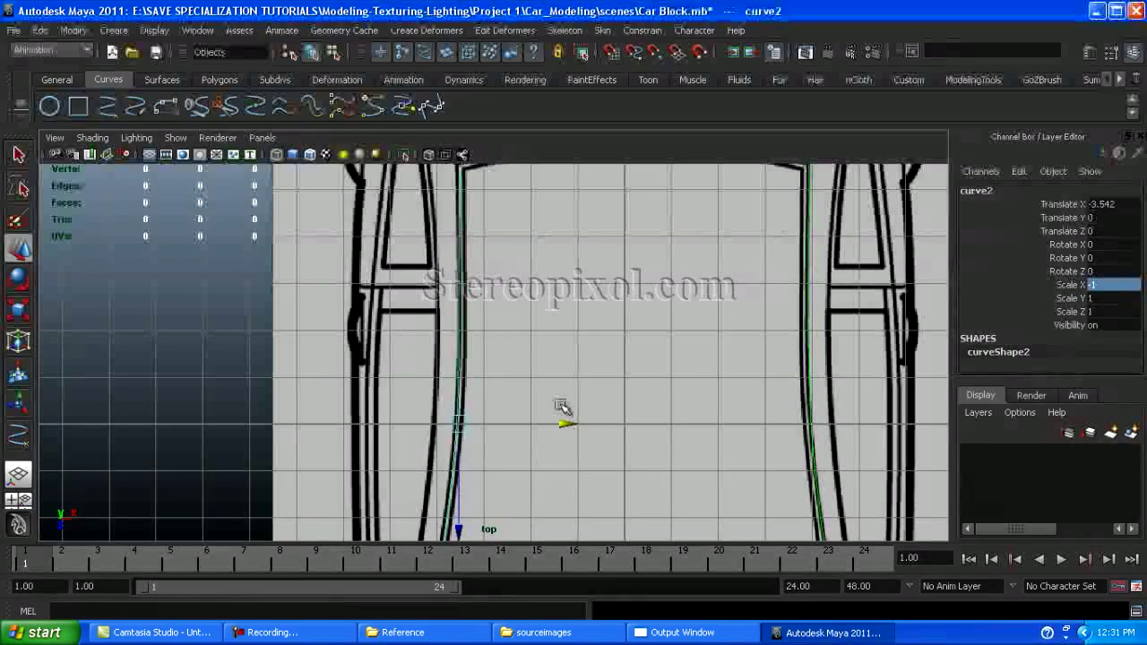
pyautogui.keyDown('alt'); pyautogui.moveTo(543, 335); pyautogui.dragTo(538, 560, button='middle'); pyautogui.keyUp('alt')
pyautogui.scroll(2, 546, 359)
pyautogui.keyDown('alt'); pyautogui.moveTo(546, 359); pyautogui.dragTo(560, 309, button='middle'); pyautogui.keyUp('alt')
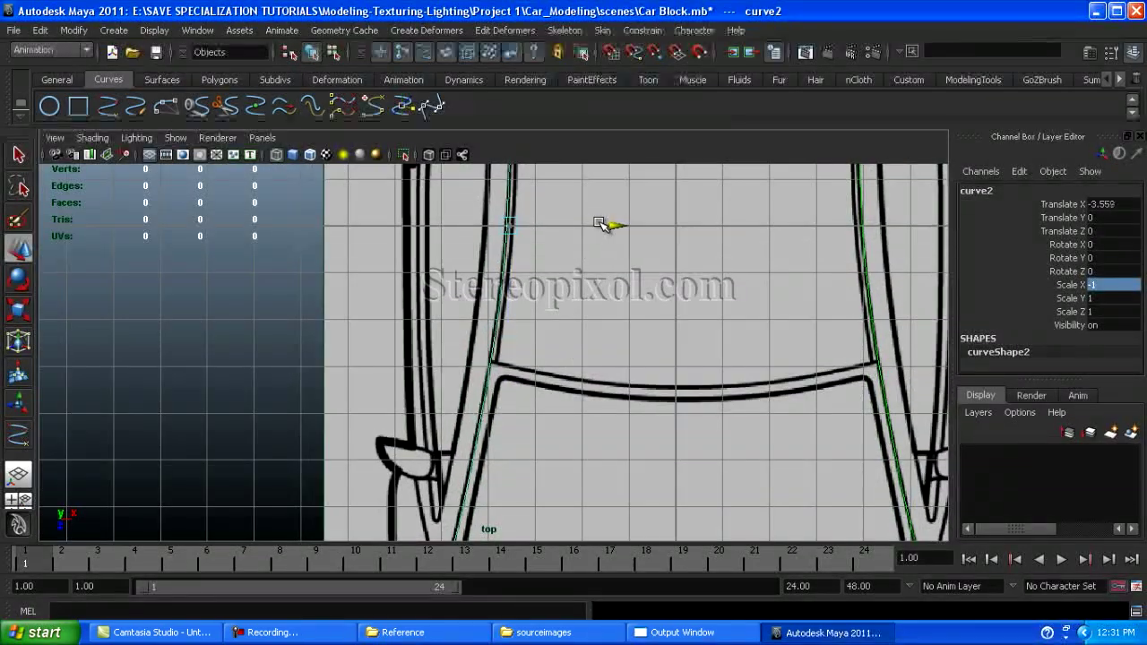
pyautogui.scroll(-5, 602, 224)
pyautogui.press('space')
pyautogui.press('space')
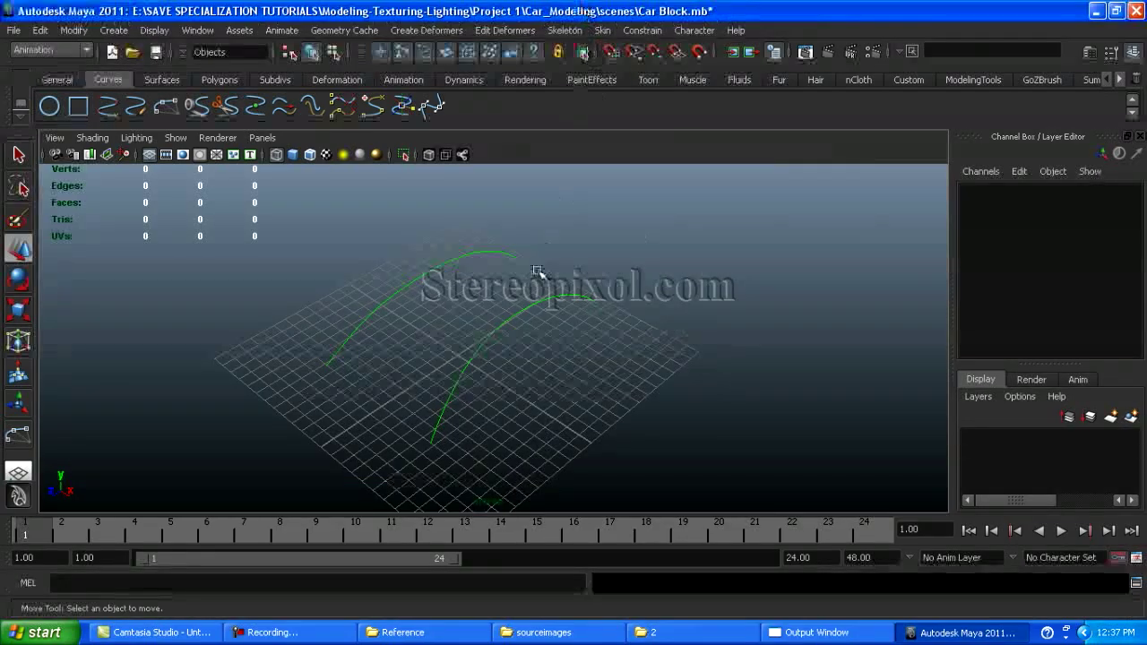
# Draw a three-point arc across the windshield's top edge in the top view, ending on the right pillar
pyautogui.press('space')
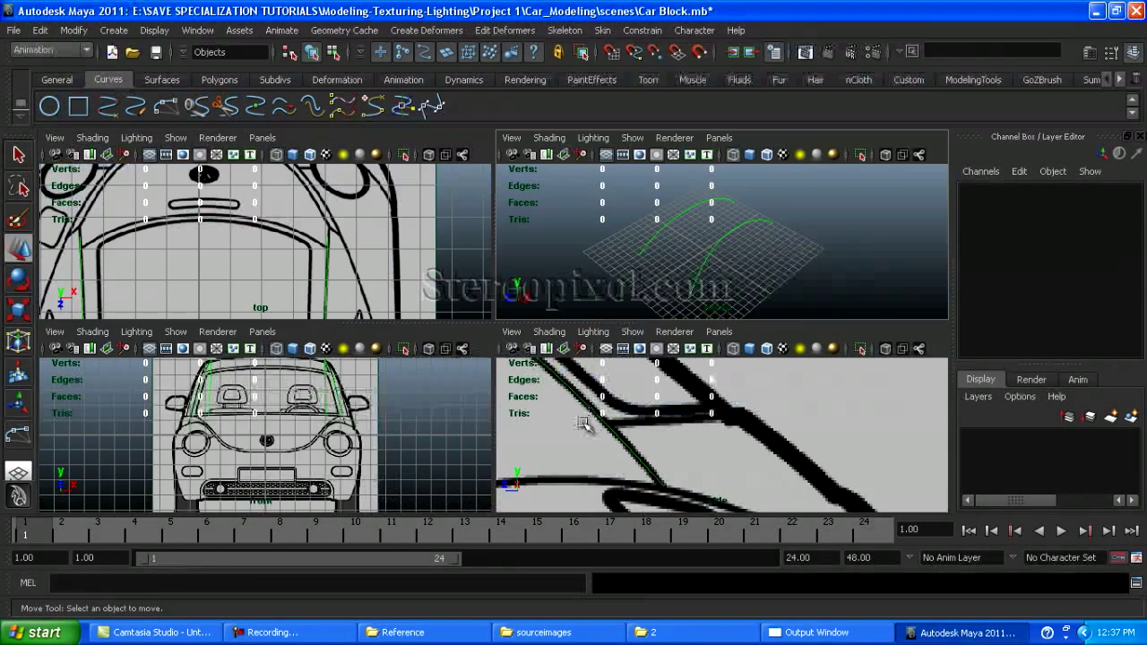
pyautogui.press('space')
pyautogui.scroll(2, 440, 328)
pyautogui.keyDown('alt'); pyautogui.moveTo(440, 328); pyautogui.dragTo(513, 299, button='middle'); pyautogui.keyUp('alt')
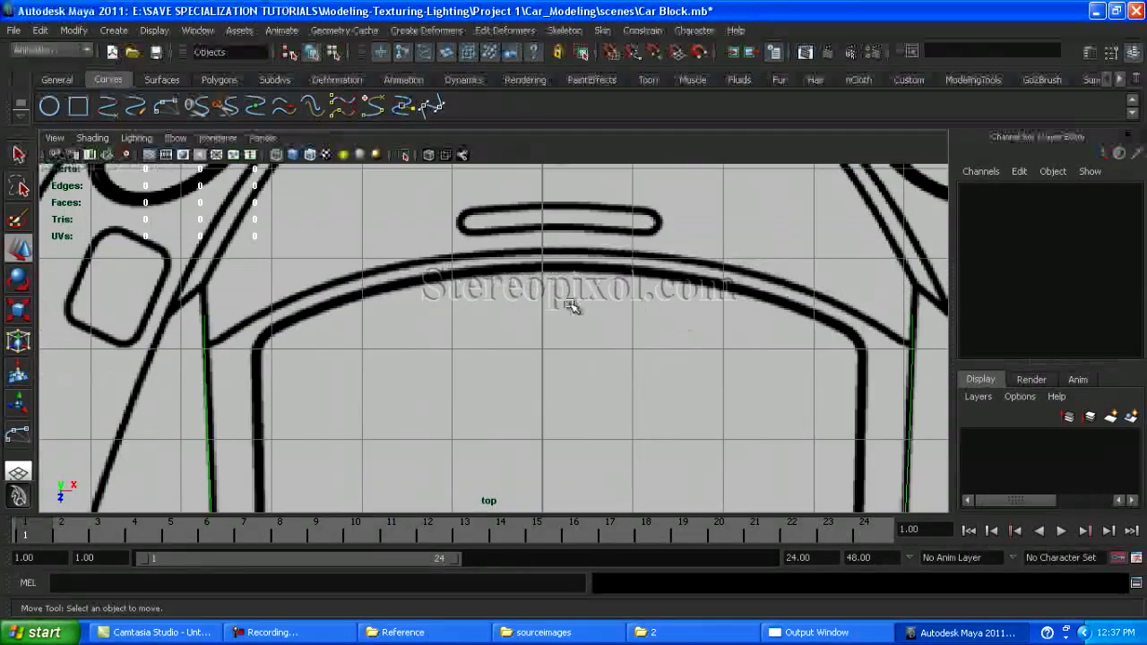
pyautogui.press('y')
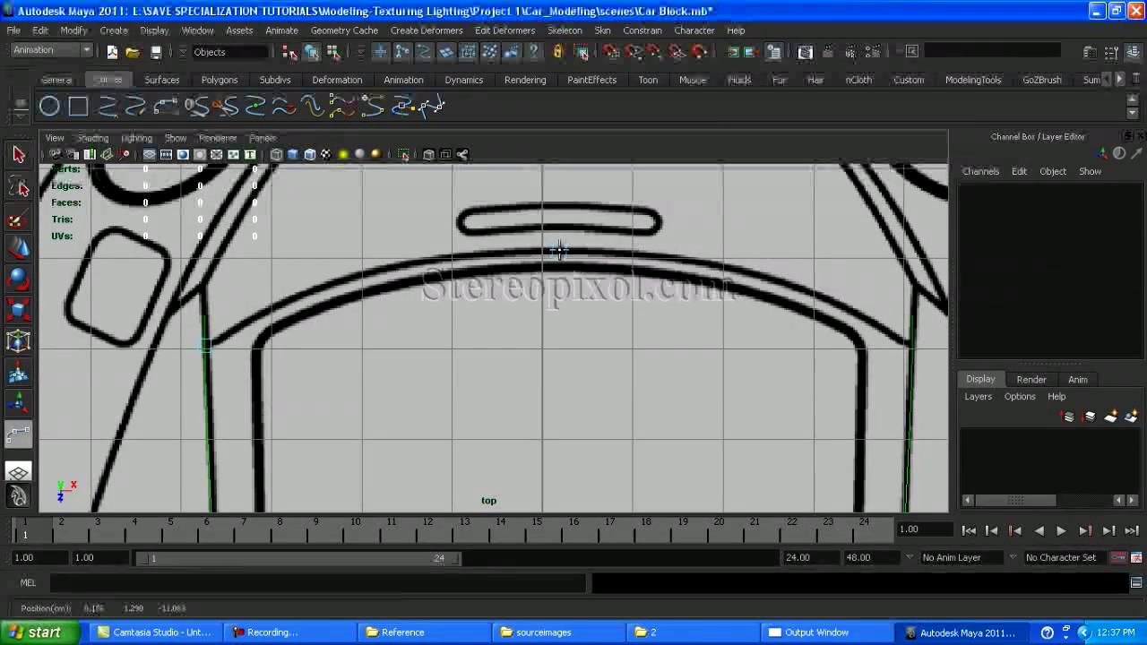
pyautogui.click(910, 372)
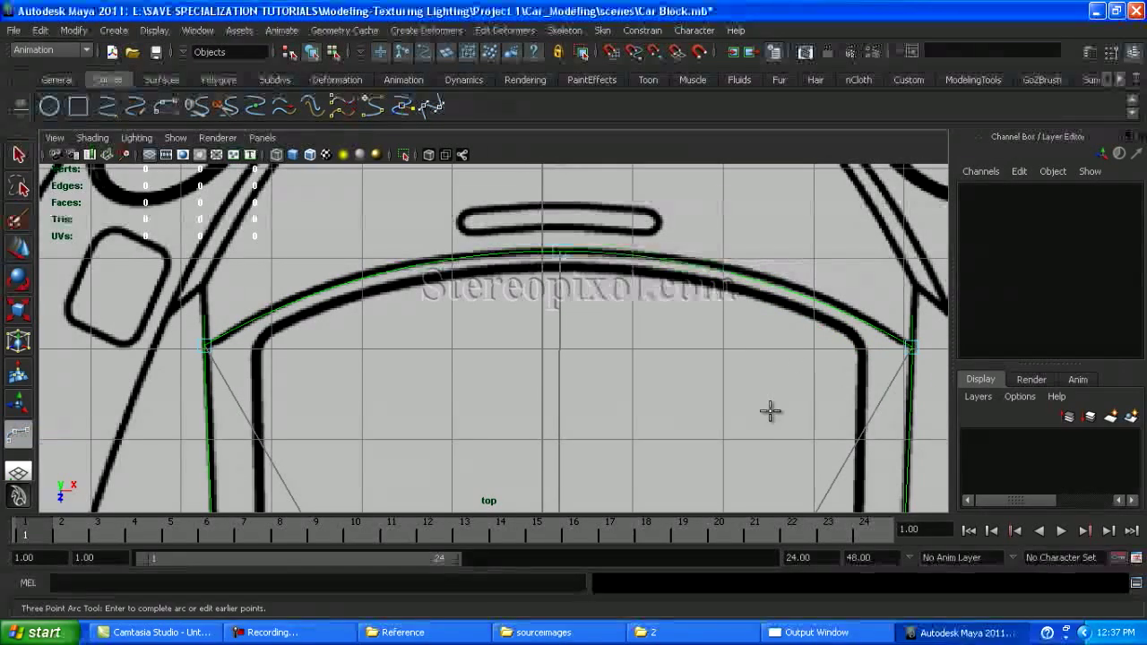
pyautogui.press('Return')
pyautogui.press('w')
# Adjust the arc's points cv[8], cv[4] and cv[3] onto the windshield line
pyautogui.moveTo(671, 256); pyautogui.dragTo(673, 378, button='right')
pyautogui.keyDown('alt'); pyautogui.moveTo(672, 379); pyautogui.dragTo(381, 418, button='middle'); pyautogui.keyUp('alt')
pyautogui.keyDown('alt'); pyautogui.moveTo(381, 418); pyautogui.dragTo(653, 353, button='right'); pyautogui.keyUp('alt')
pyautogui.moveTo(653, 353); pyautogui.dragTo(616, 427)
pyautogui.keyDown('alt'); pyautogui.moveTo(484, 409); pyautogui.dragTo(353, 313, button='right'); pyautogui.keyUp('alt')
pyautogui.click(351, 315)
pyautogui.click(79, 387)
pyautogui.keyDown('alt'); pyautogui.moveTo(94, 452); pyautogui.dragTo(391, 394, button='middle'); pyautogui.keyUp('alt')
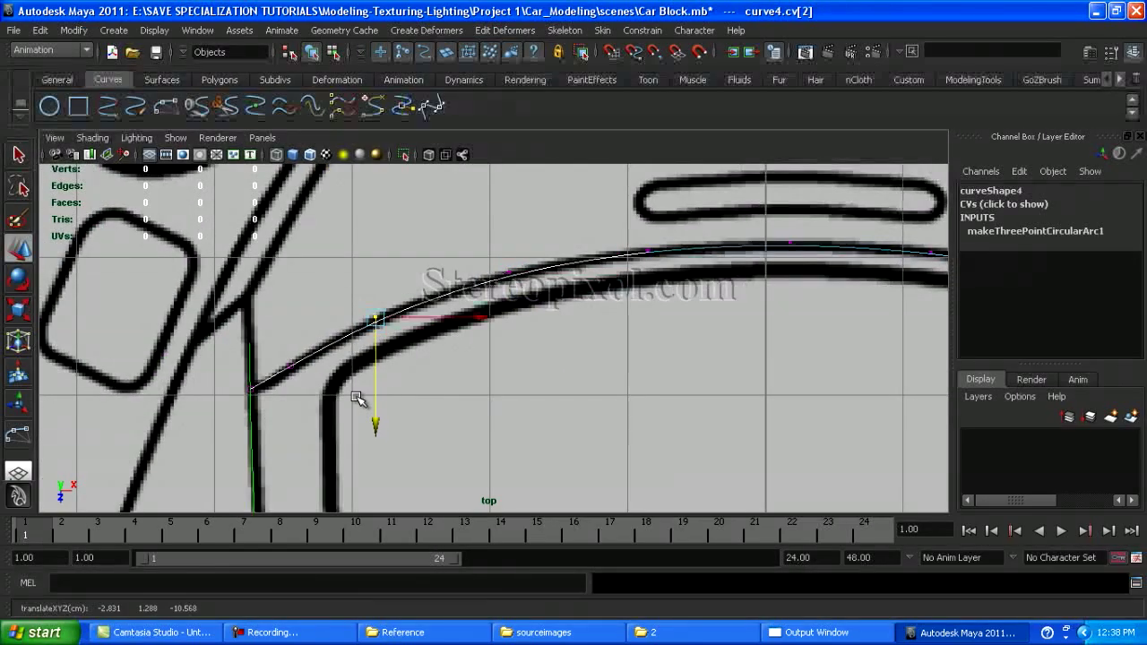
pyautogui.click(391, 422)
pyautogui.moveTo(385, 318); pyautogui.dragTo(424, 307, button='right')
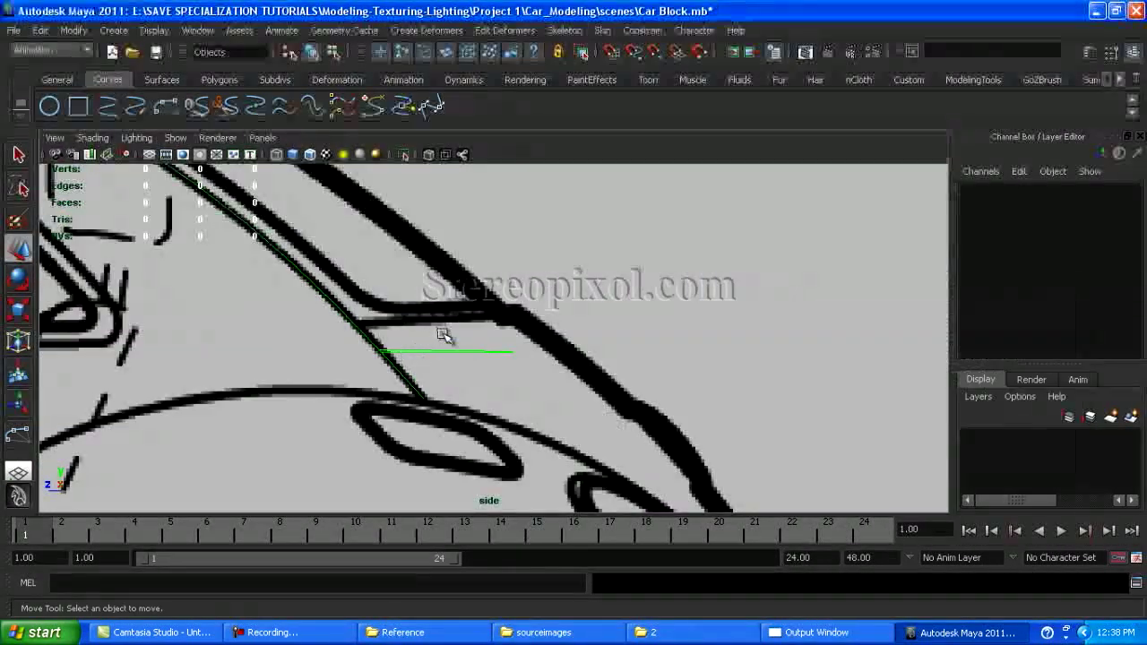
# Center the arc's pivot, raise it toward the roofline and switch to rotating it
pyautogui.click(457, 353)
pyautogui.click(73, 29)
pyautogui.click(146, 195)
pyautogui.moveTo(444, 352); pyautogui.dragTo(445, 316)
pyautogui.press('e')
pyautogui.click(630, 313)
# In the perspective view, move the arc into place between the two side curves
pyautogui.press('space')
pyautogui.press('space')
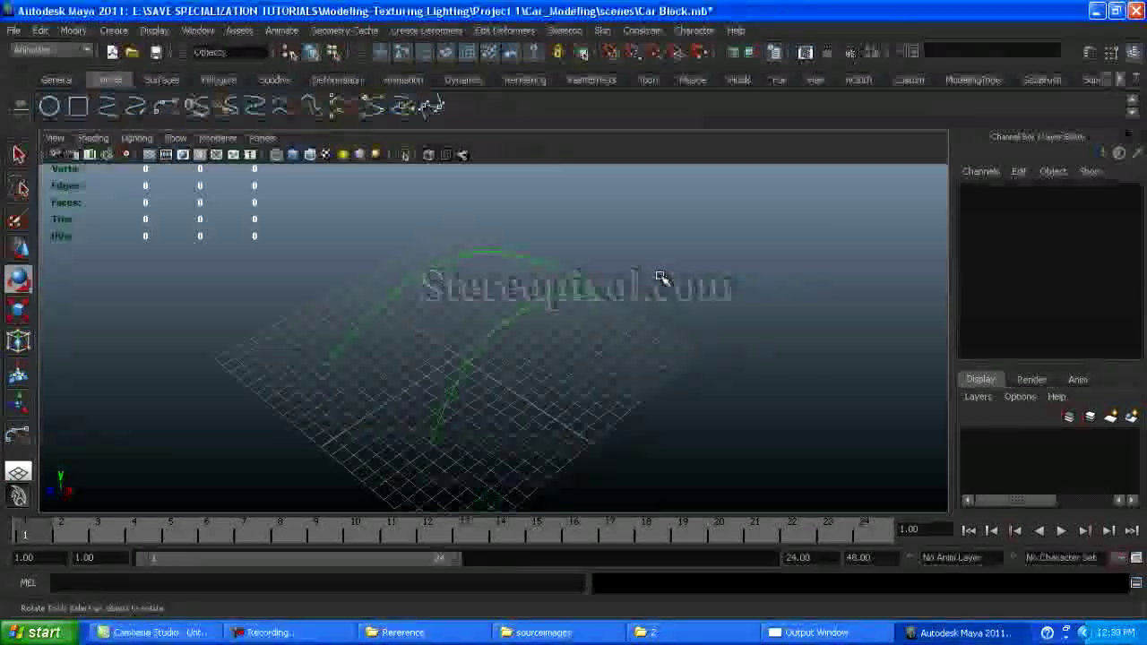
pyautogui.press('space')
pyautogui.press('space')
pyautogui.scroll(6, 587, 352)
pyautogui.click(571, 340)
pyautogui.press('w')
pyautogui.moveTo(545, 363)
pyautogui.mouseDown()
pyautogui.moveTo(633, 259)
pyautogui.moveTo(525, 277)
pyautogui.moveTo(583, 430)
pyautogui.moveTo(535, 360)
pyautogui.mouseUp()
# Select the arc's end control point and orbit to check where it meets the side curve
pyautogui.press('F8')
pyautogui.moveTo(339, 285); pyautogui.dragTo(367, 320)
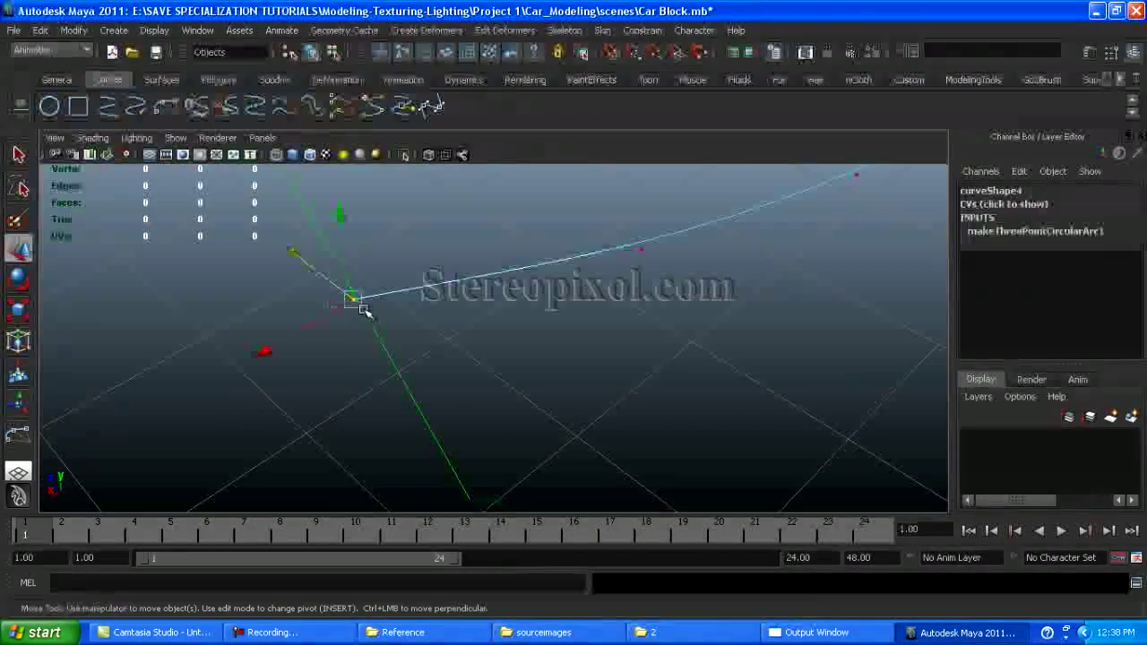
pyautogui.keyDown('alt'); pyautogui.moveTo(497, 324); pyautogui.dragTo(390, 304); pyautogui.keyUp('alt')
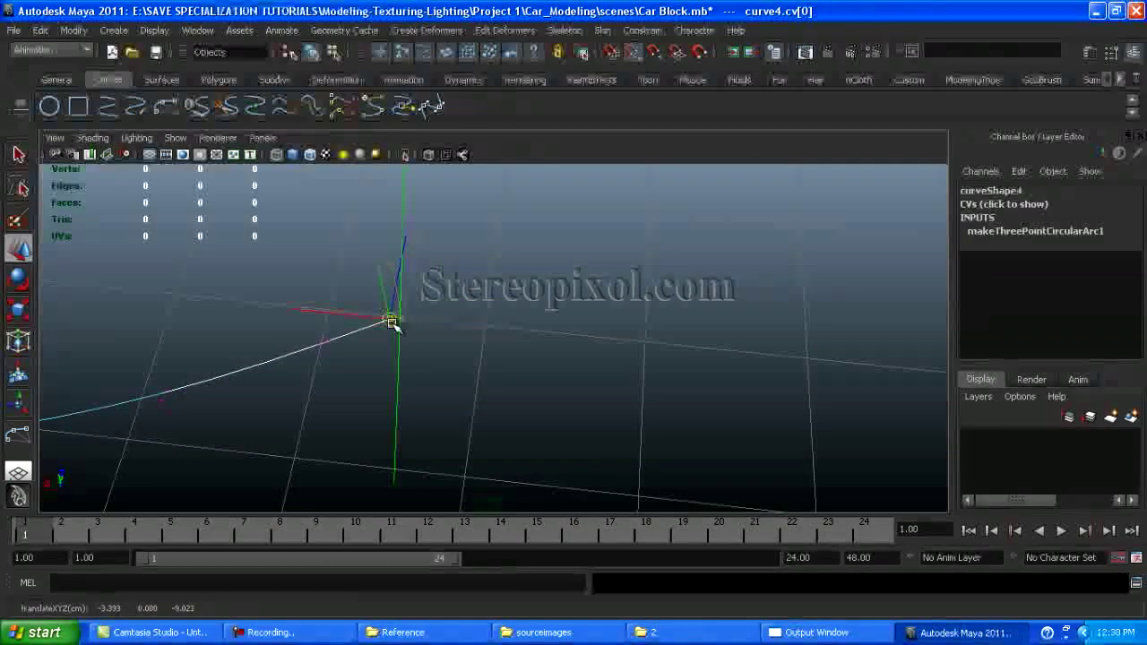
pyautogui.keyDown('alt'); pyautogui.moveTo(424, 315); pyautogui.dragTo(522, 333); pyautogui.keyUp('alt')
# In the side view, select the arc's inner and left-end control points, including cv[2]
pyautogui.press('space')
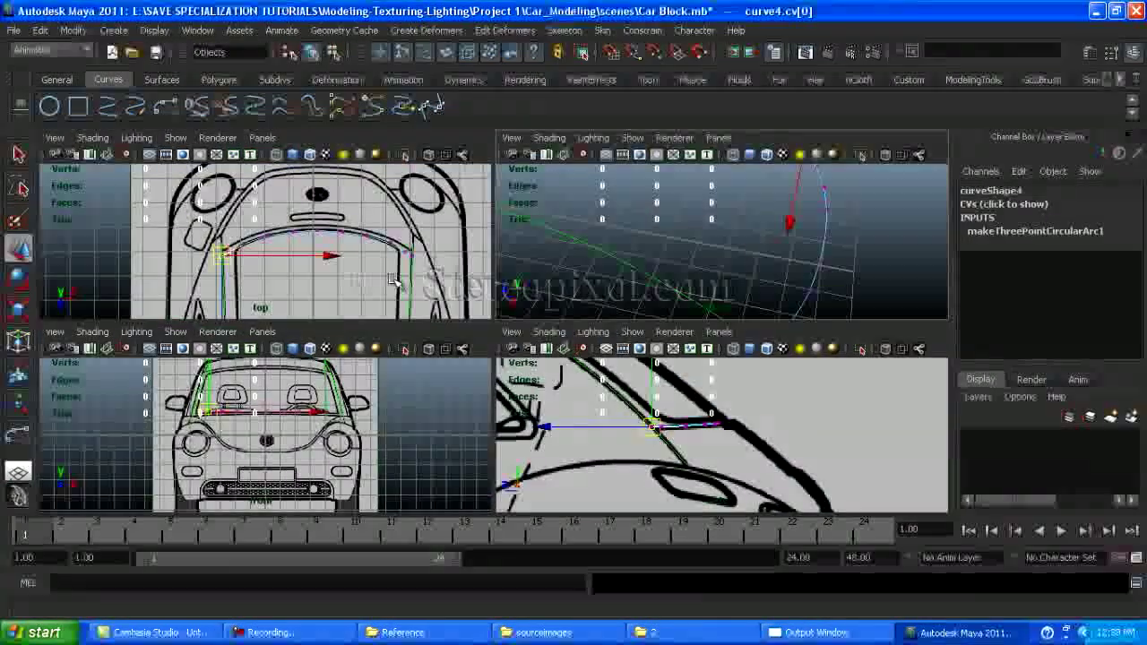
pyautogui.press('space')
pyautogui.scroll(5, 498, 365)
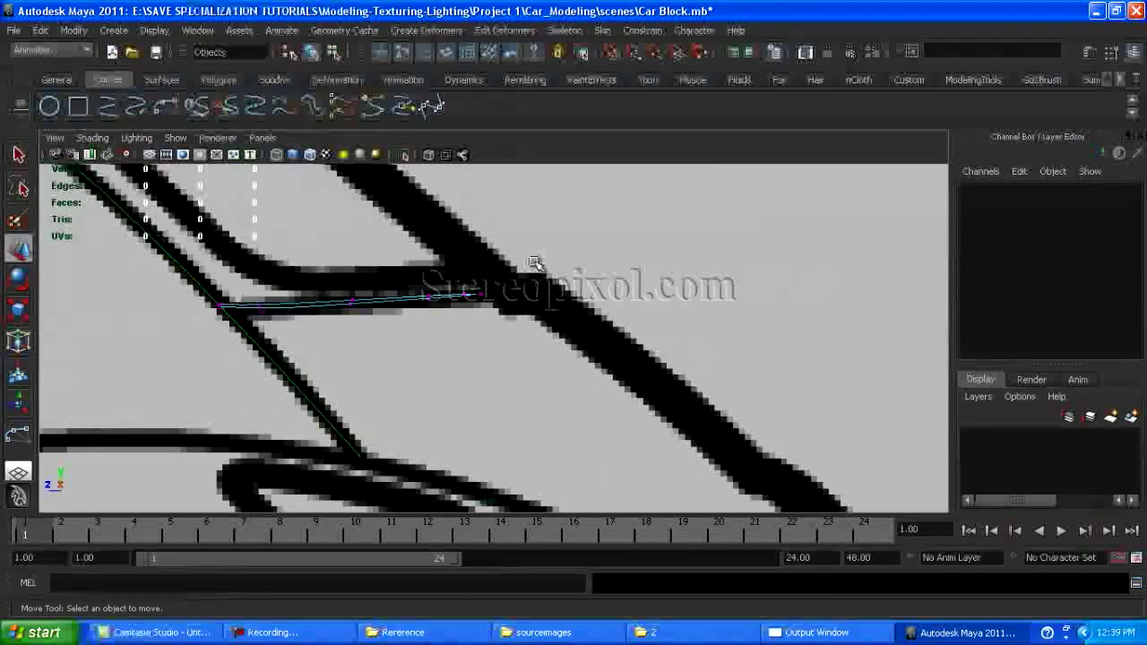
pyautogui.moveTo(336, 278); pyautogui.dragTo(493, 314)
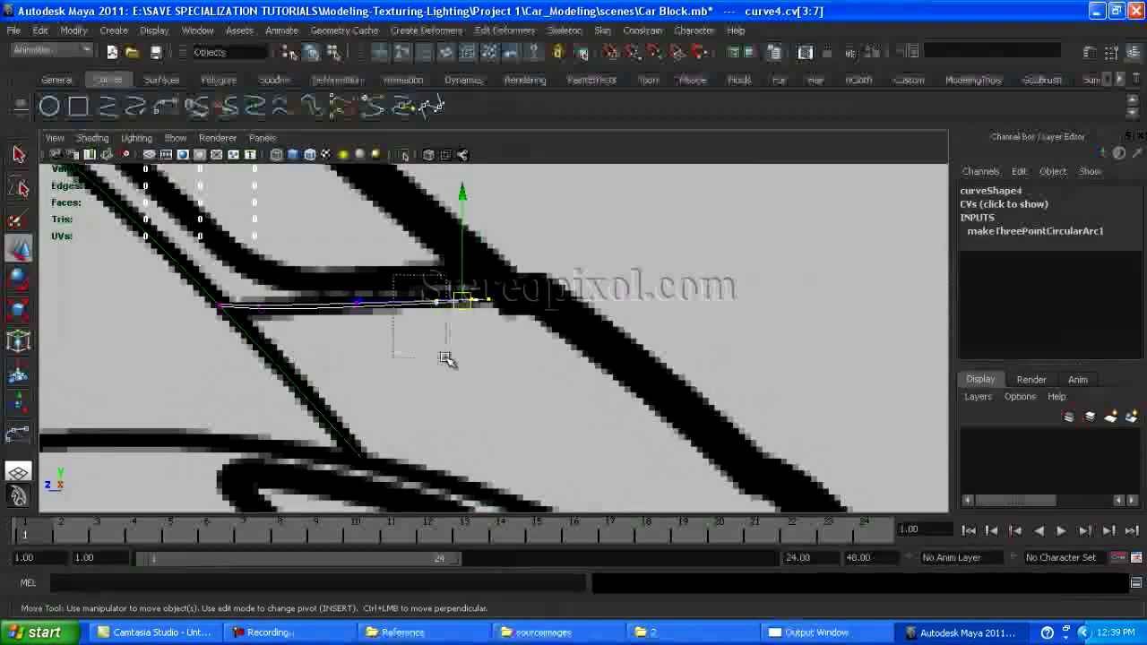
pyautogui.click(260, 309)
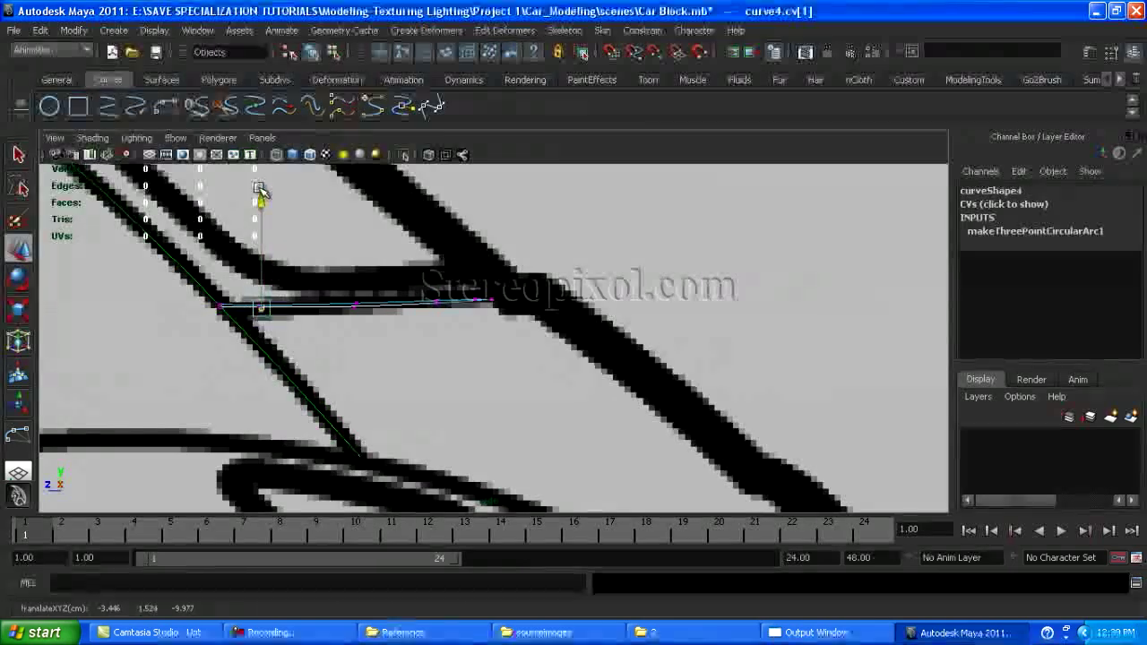
pyautogui.click(352, 305)
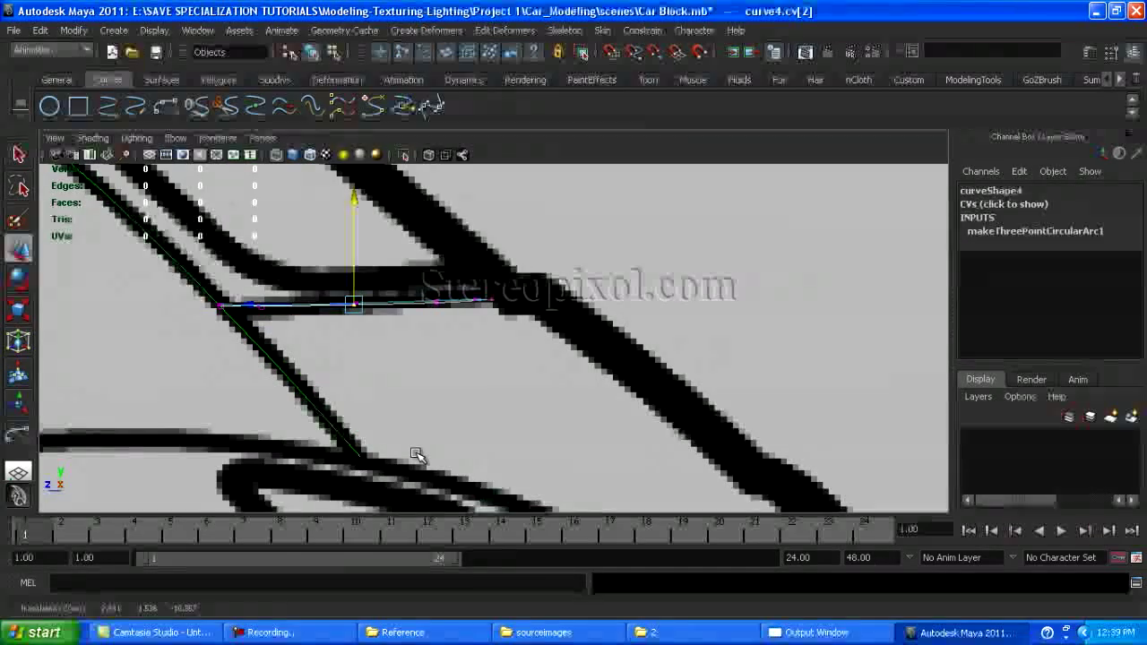
pyautogui.rightClick(394, 301)
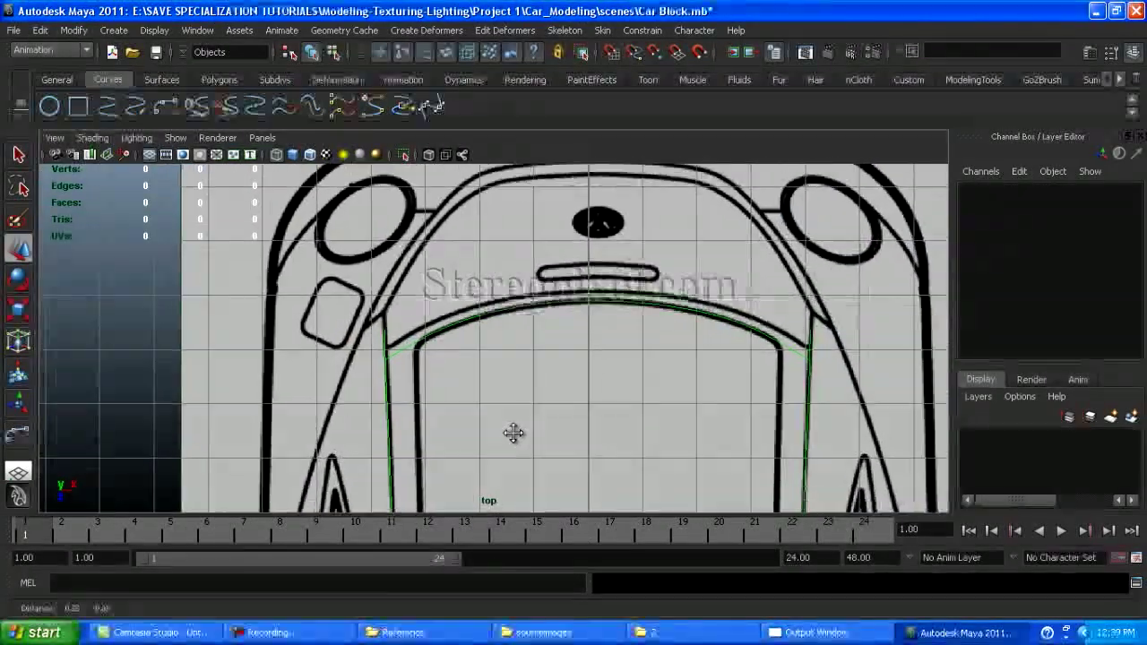
pyautogui.scroll(4, 512, 432)
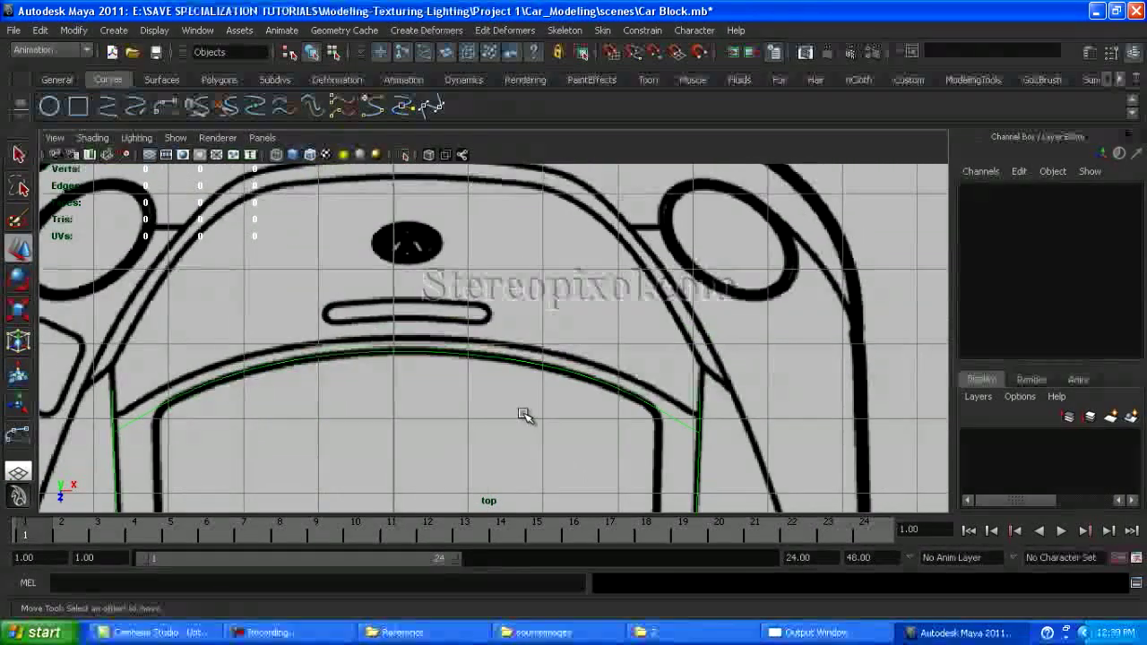
pyautogui.scroll(-5, 450, 289)
pyautogui.scroll(3, 451, 289)
# Draw and complete a three-point arc across the front edge of the roof
pyautogui.click(167, 106)
pyautogui.scroll(3, 663, 427)
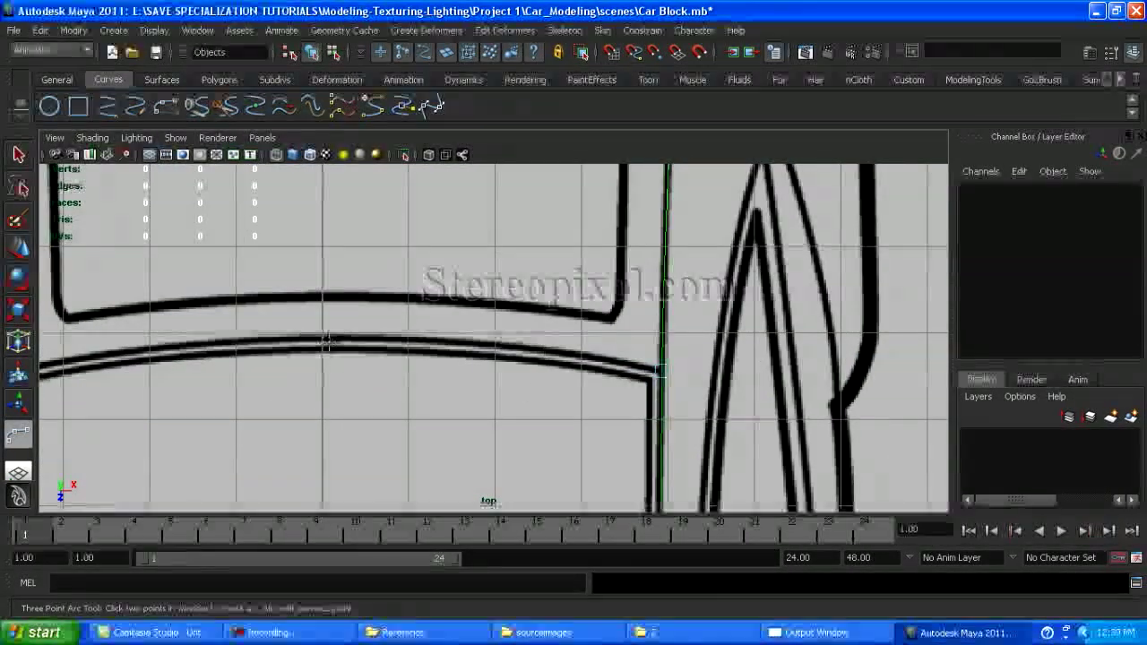
pyautogui.keyDown('alt'); pyautogui.moveTo(766, 423); pyautogui.dragTo(389, 378, button='middle'); pyautogui.keyUp('alt')
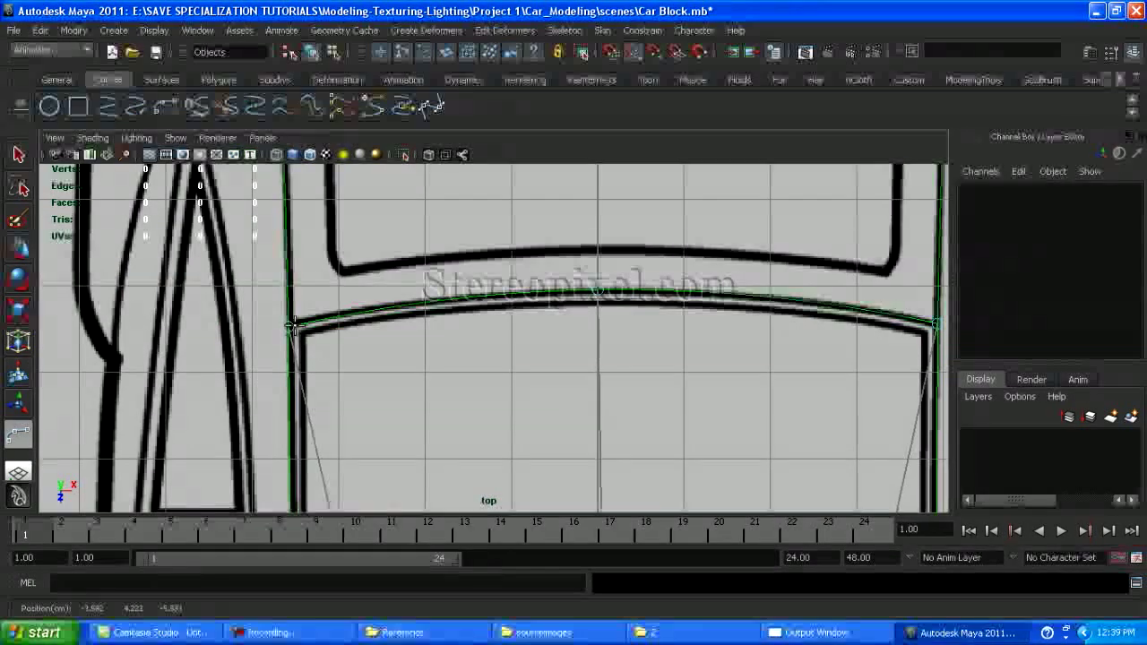
pyautogui.press('Return')
# Check the new arc in the side view and reselect only its middle control points
pyautogui.press('w')
pyautogui.press('space')
pyautogui.press('space')
pyautogui.scroll(5, 427, 377)
pyautogui.moveTo(399, 287); pyautogui.dragTo(343, 292, button='right')
pyautogui.moveTo(378, 334); pyautogui.dragTo(377, 334)
pyautogui.press('space')
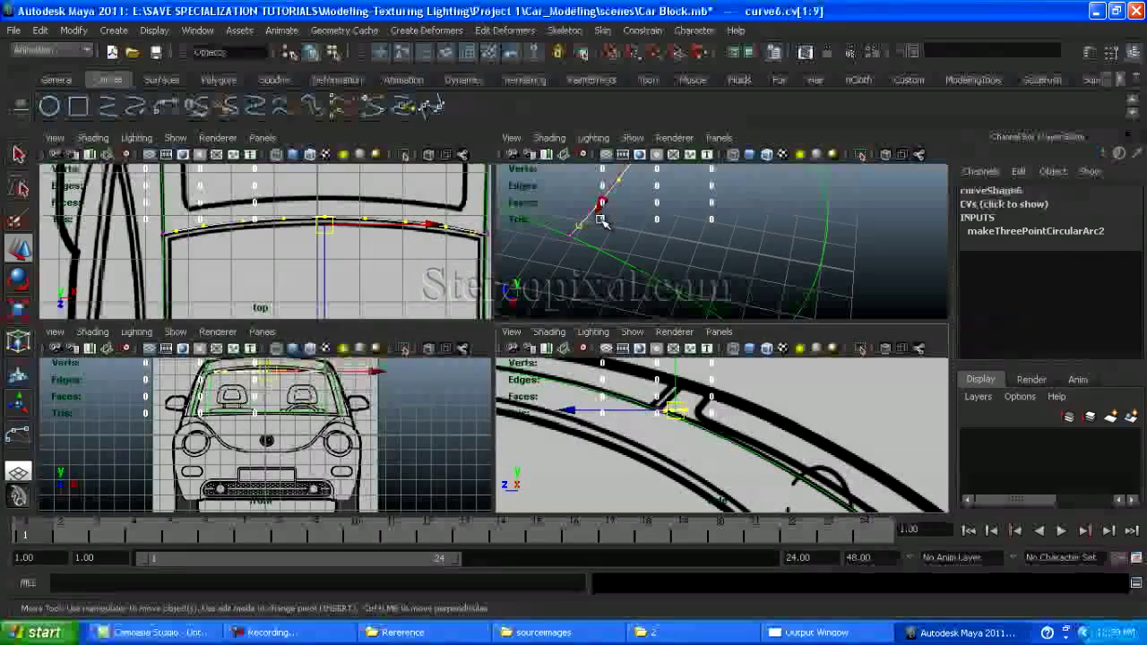
pyautogui.press('space')
pyautogui.press('space')
pyautogui.press('space')
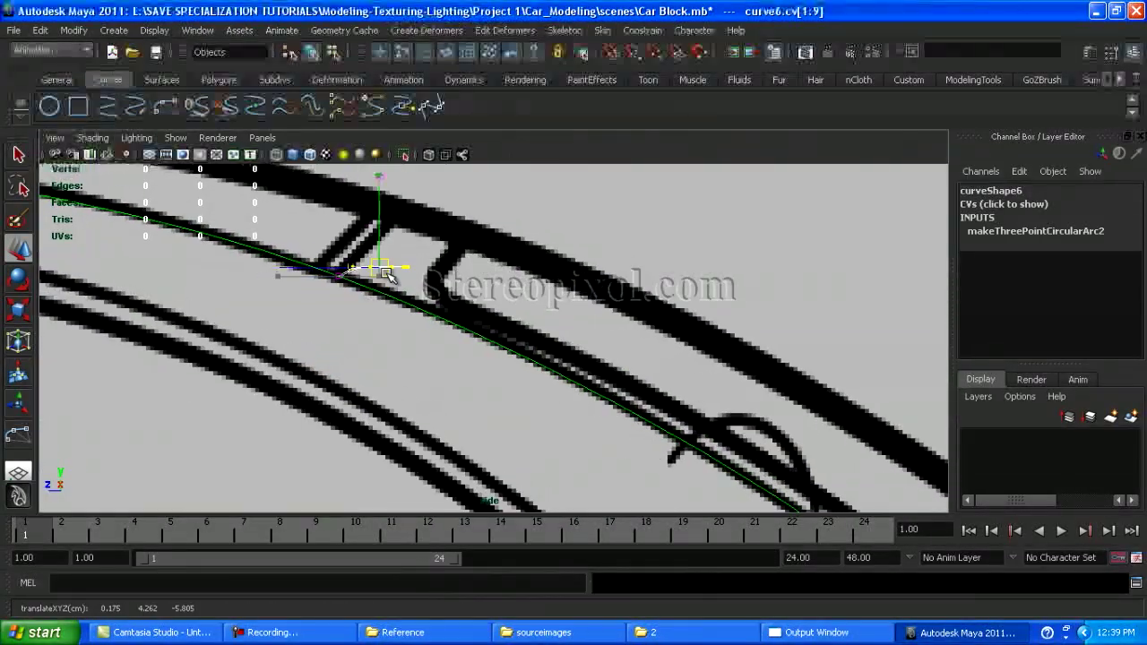
pyautogui.moveTo(315, 240); pyautogui.dragTo(384, 289)
pyautogui.scroll(3, 364, 279)
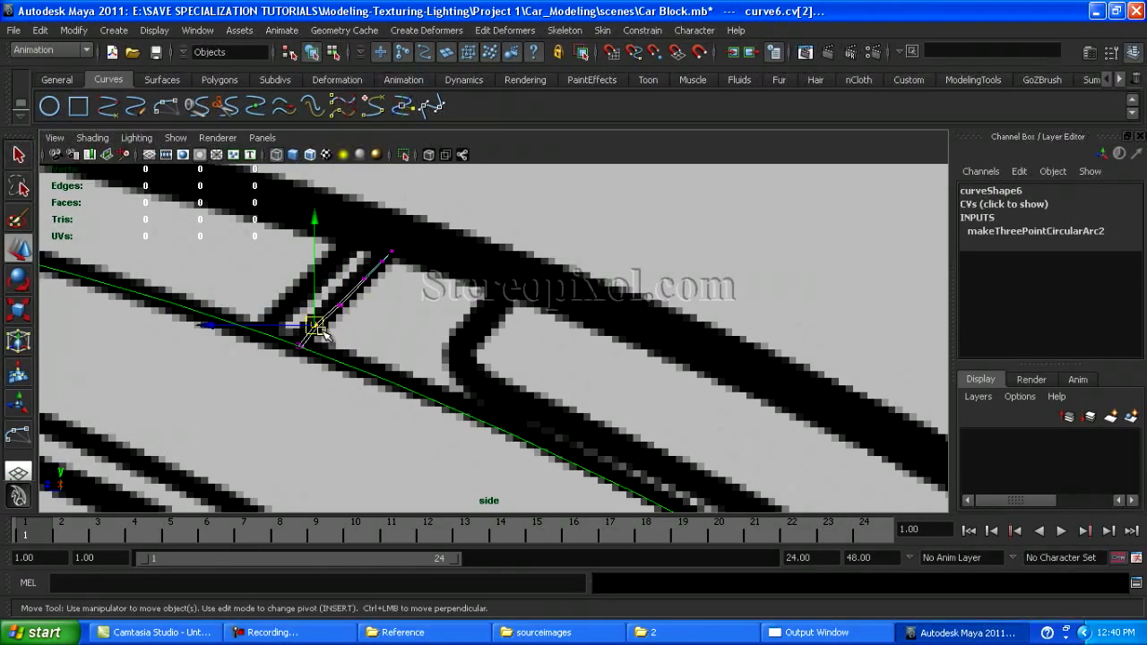
pyautogui.click(491, 309)
# Leave control-point editing and orbit the perspective view to inspect the arc
pyautogui.rightClick(371, 274)
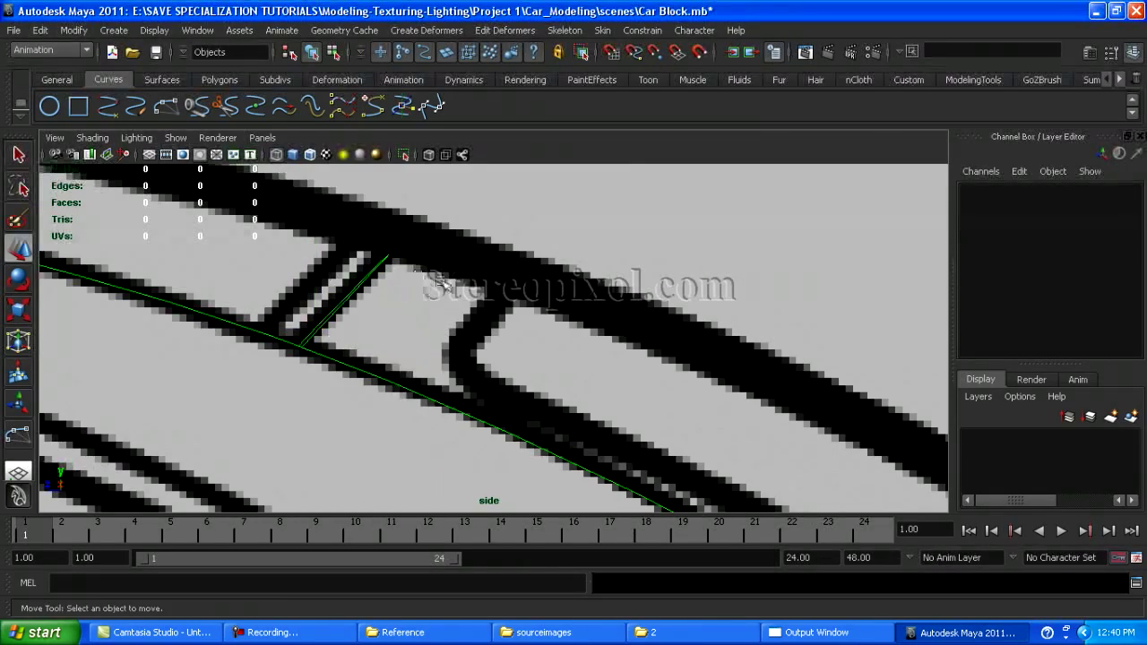
pyautogui.press('space')
pyautogui.press('space')
pyautogui.keyDown('alt'); pyautogui.moveTo(376, 296); pyautogui.dragTo(353, 333); pyautogui.keyUp('alt')
pyautogui.press('space')
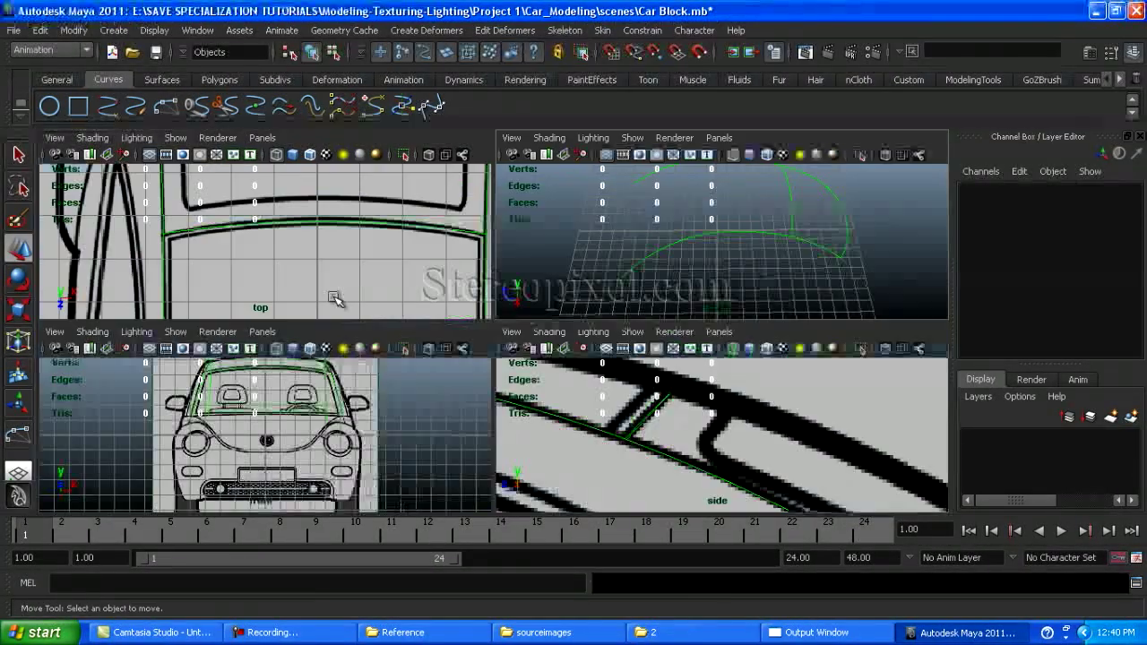
pyautogui.press('space')
pyautogui.keyDown('alt'); pyautogui.moveTo(395, 358); pyautogui.dragTo(430, 394, button='right'); pyautogui.keyUp('alt')
# Switch the arc to Control Vertex mode and select points along it for moving
pyautogui.rightClick(524, 256)
pyautogui.click(594, 238)
pyautogui.click(321, 273)
pyautogui.press('w')
pyautogui.click(366, 269)
pyautogui.click(457, 264)
pyautogui.click(548, 259)
# Nudge the arc's control points up onto the blueprint line
pyautogui.moveTo(654, 320); pyautogui.dragTo(636, 312)
pyautogui.moveTo(733, 322); pyautogui.dragTo(736, 317)
pyautogui.click(822, 323)
pyautogui.click(640, 258)
pyautogui.click(771, 307)
pyautogui.scroll(-3, 493, 325)
pyautogui.scroll(2, 404, 322)
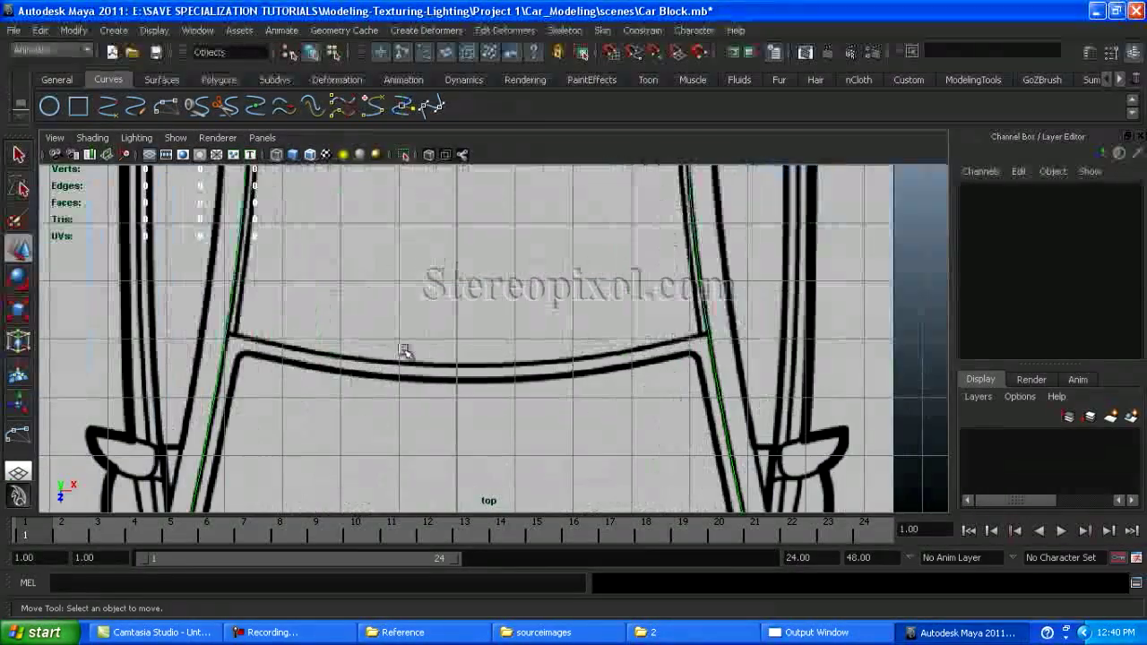
# Draw a three-point circular arc across the windscreen base, starting at the pillar corner
pyautogui.click(166, 106)
pyautogui.scroll(1, 253, 366)
pyautogui.click(260, 293)
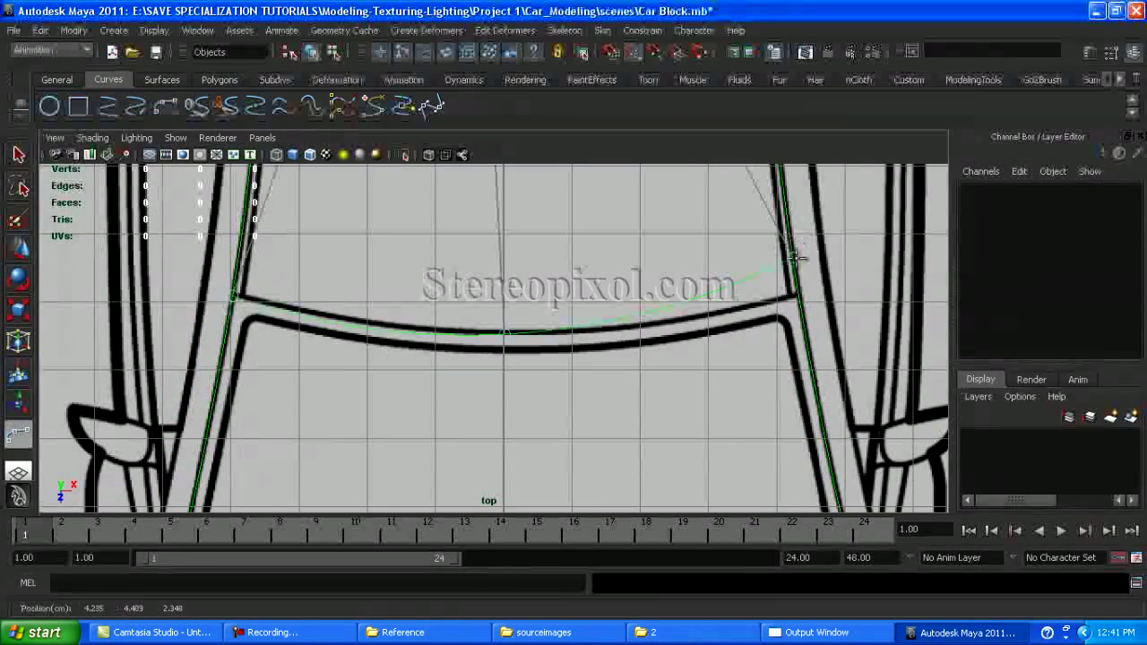
pyautogui.press('Return')
pyautogui.press('w')
# Move the new arc's control point onto the blueprint line and check its right end
pyautogui.moveTo(367, 347); pyautogui.dragTo(344, 324, button='right')
pyautogui.scroll(4, 266, 376)
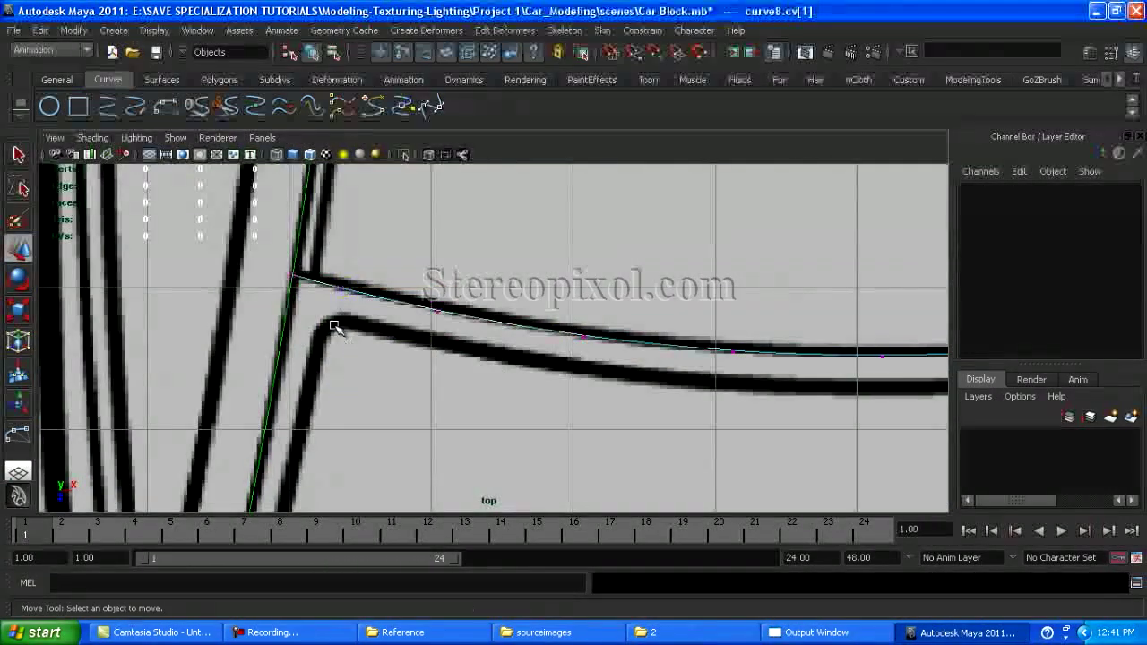
pyautogui.moveTo(336, 338); pyautogui.dragTo(343, 345)
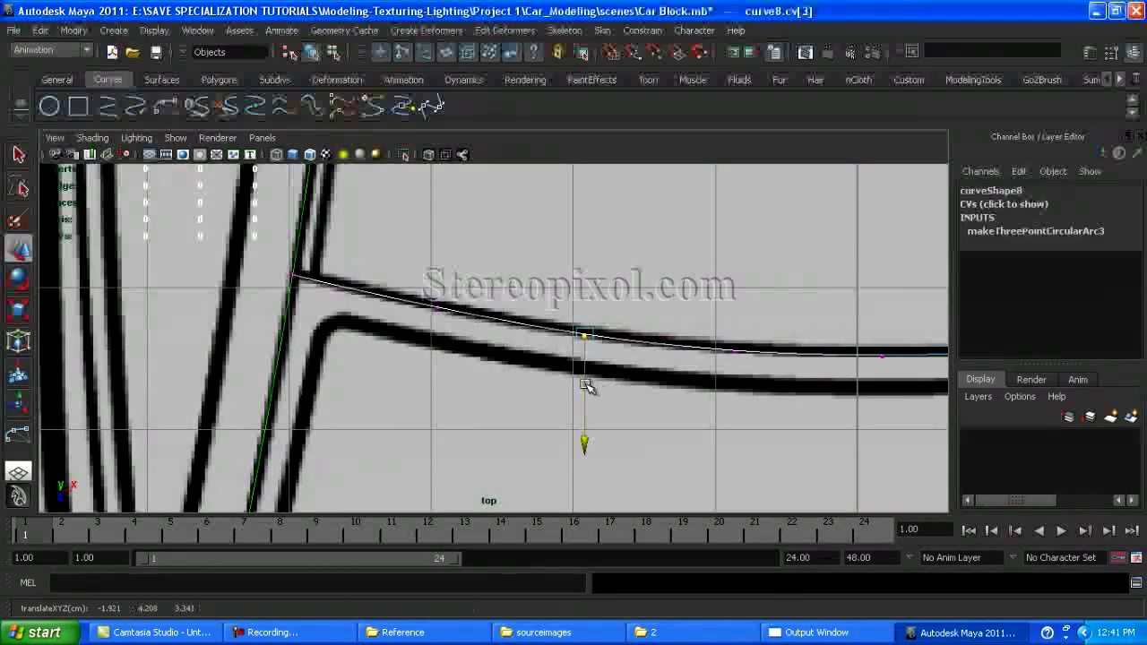
pyautogui.keyDown('alt'); pyautogui.moveTo(585, 384); pyautogui.dragTo(311, 367, button='middle'); pyautogui.keyUp('alt')
pyautogui.keyDown('alt'); pyautogui.moveTo(606, 417); pyautogui.dragTo(334, 375, button='middle'); pyautogui.keyUp('alt')
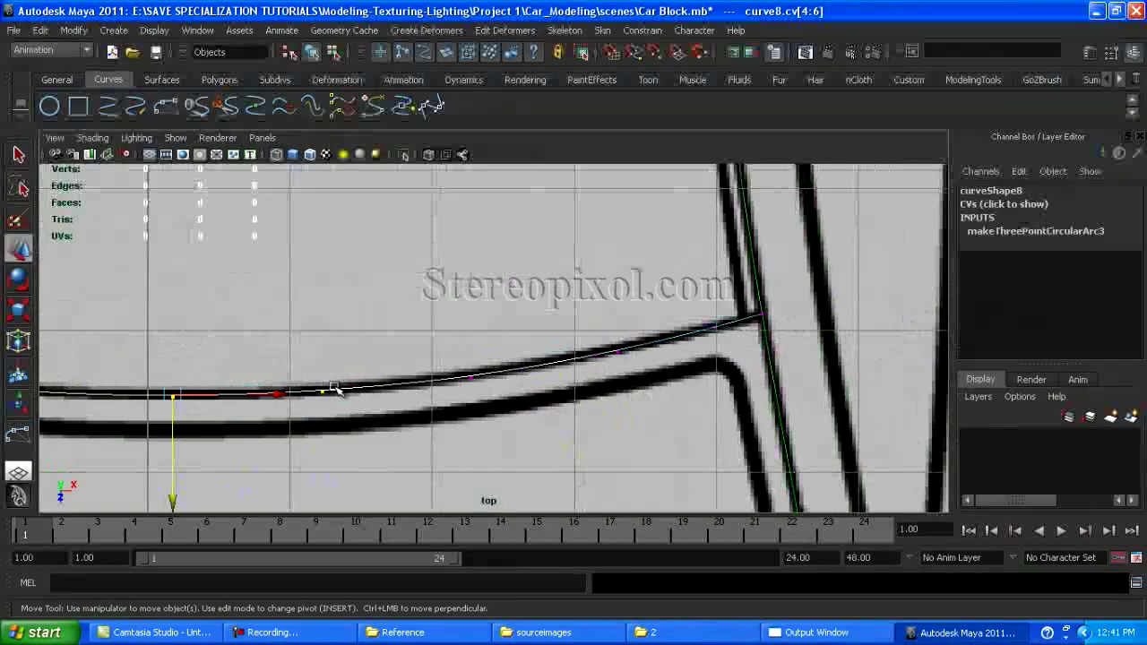
pyautogui.click(529, 332)
pyautogui.scroll(-5, 456, 359)
pyautogui.rightClick(452, 354)
pyautogui.click(520, 330)
pyautogui.press('space')
pyautogui.press('space')
pyautogui.scroll(-4, 537, 340)
pyautogui.scroll(8, 522, 418)
# Inspect the roof curve's middle control points, selecting a single point
pyautogui.moveTo(385, 289); pyautogui.dragTo(310, 277, button='right')
pyautogui.moveTo(358, 211); pyautogui.dragTo(537, 309)
pyautogui.scroll(-4, 481, 228)
pyautogui.scroll(6, 525, 310)
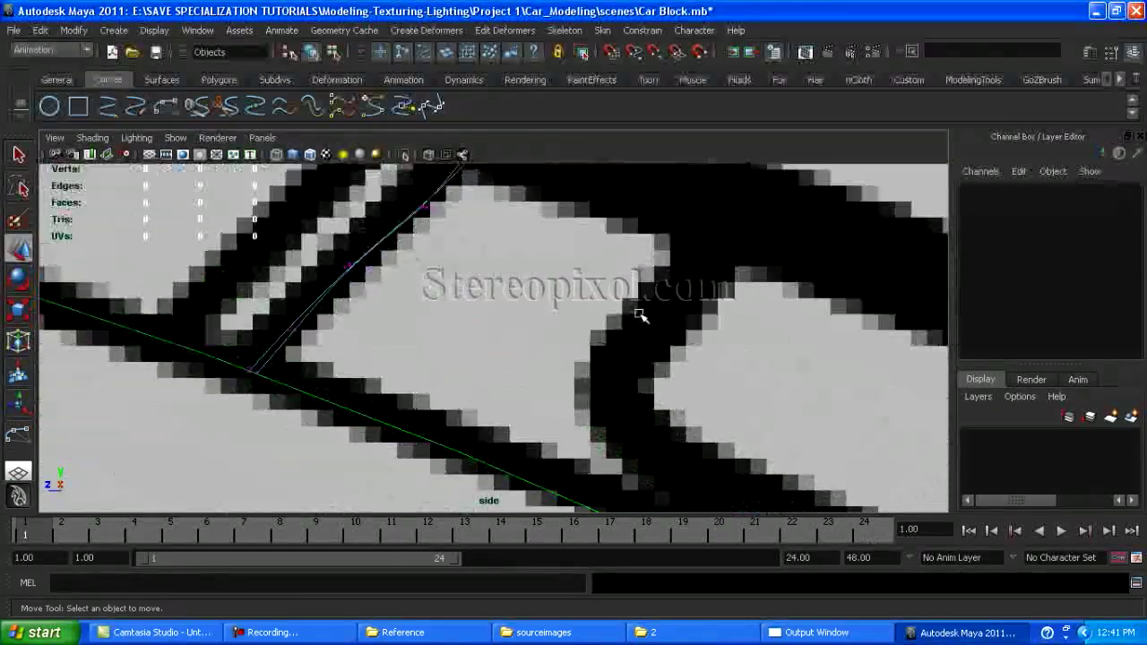
pyautogui.click(451, 280)
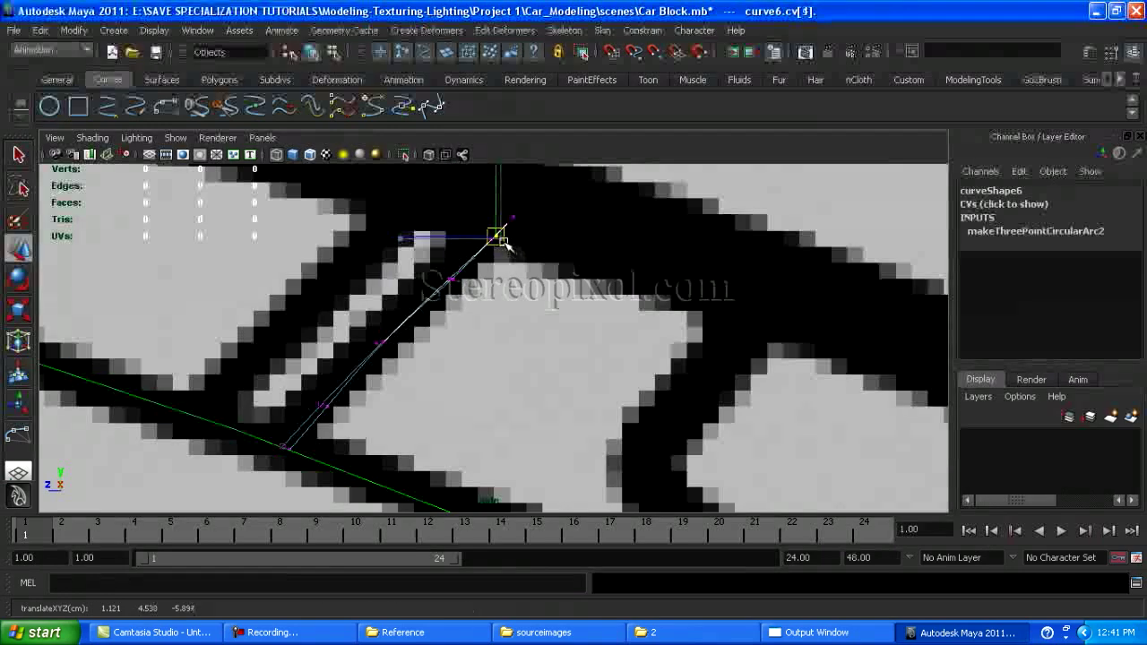
pyautogui.scroll(-2, 510, 231)
pyautogui.click(609, 414)
pyautogui.scroll(-4, 572, 454)
pyautogui.scroll(4, 527, 359)
# In the side view, lift the arc's inner control points onto the strut line
pyautogui.click(409, 290)
pyautogui.moveTo(410, 290); pyautogui.dragTo(333, 289, button='right')
pyautogui.moveTo(478, 332); pyautogui.dragTo(376, 251)
pyautogui.scroll(5, 534, 420)
pyautogui.moveTo(448, 275); pyautogui.dragTo(453, 262)
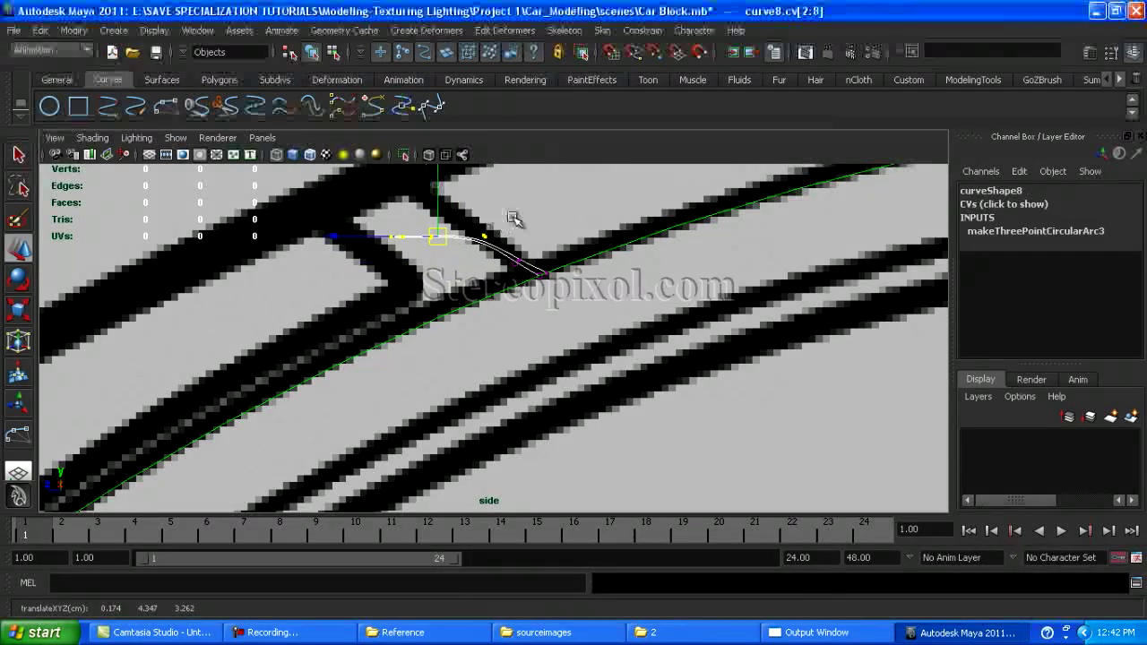
pyautogui.keyDown('alt'); pyautogui.moveTo(514, 219); pyautogui.dragTo(479, 332, button='middle'); pyautogui.keyUp('alt')
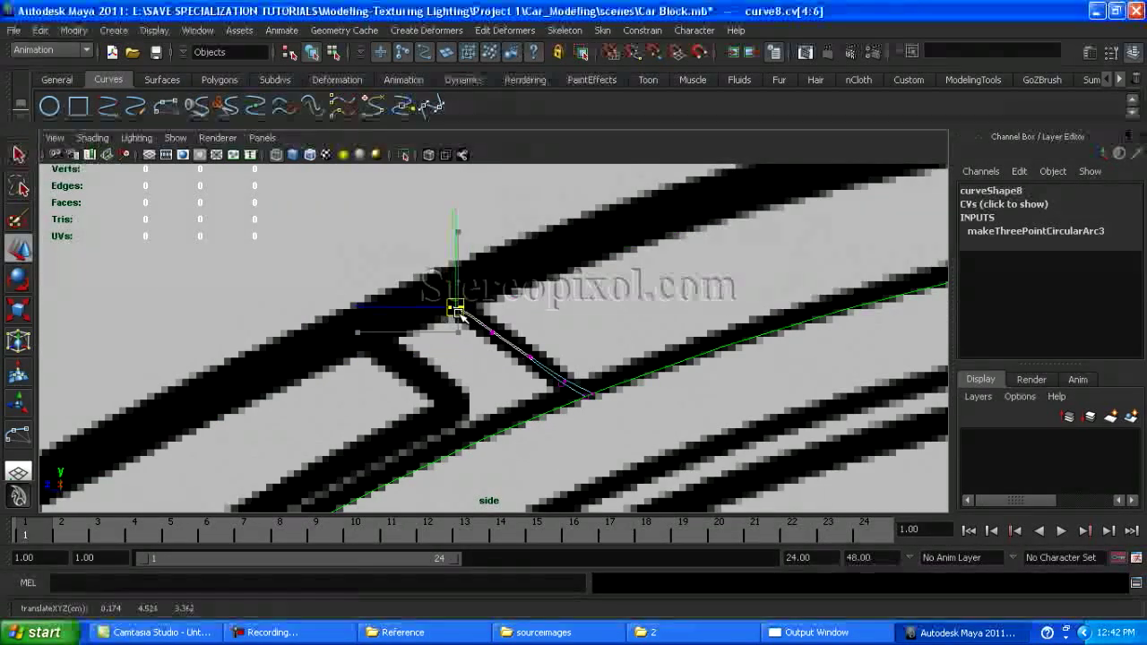
pyautogui.click(492, 306)
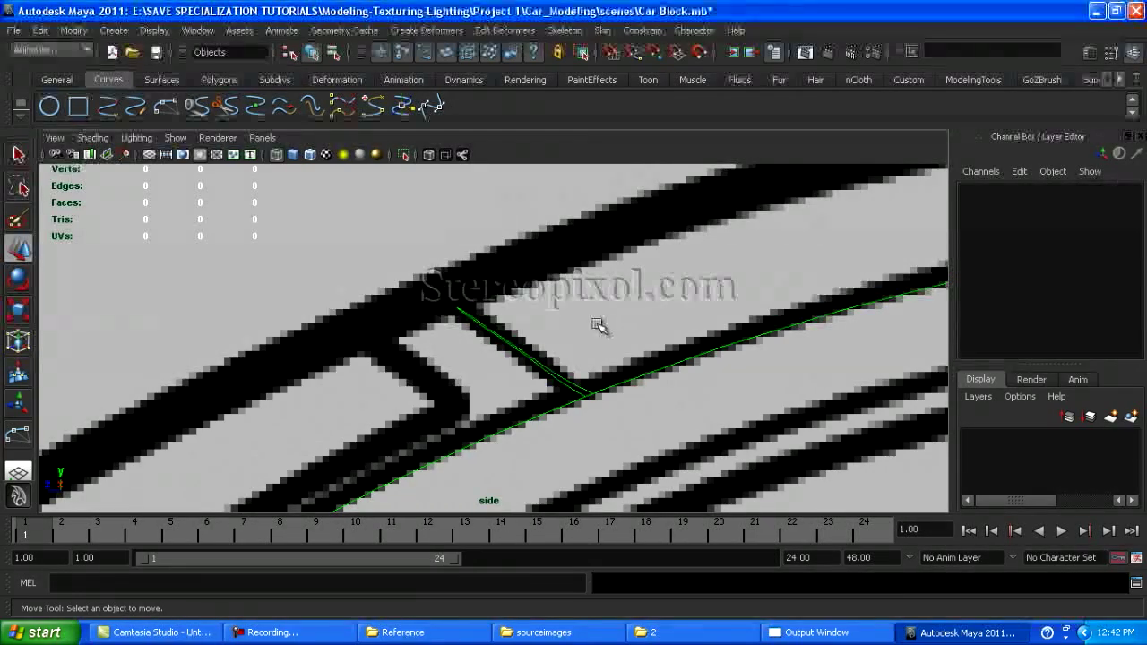
pyautogui.scroll(-10, 586, 325)
# Check the curves in perspective and select the arc's five middle control points
pyautogui.press('space')
pyautogui.press('space')
pyautogui.keyDown('alt'); pyautogui.moveTo(501, 267); pyautogui.dragTo(428, 275); pyautogui.keyUp('alt')
pyautogui.press('space')
pyautogui.press('space')
pyautogui.moveTo(439, 357); pyautogui.dragTo(348, 362, button='right')
pyautogui.moveTo(176, 285); pyautogui.dragTo(506, 385)
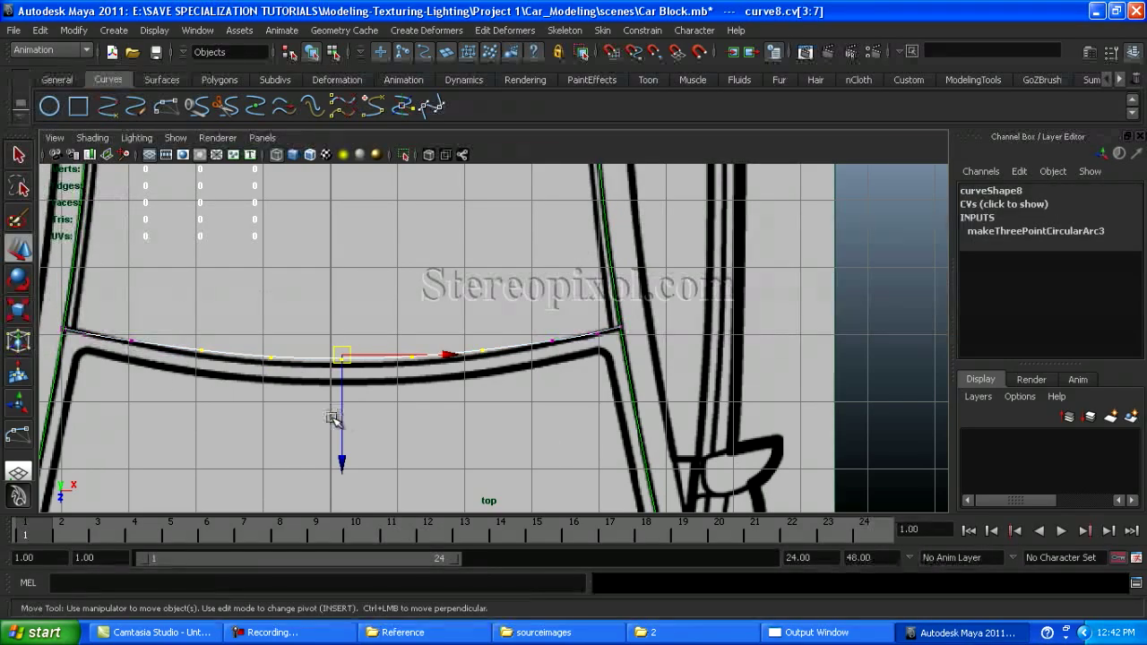
pyautogui.click(430, 317)
pyautogui.scroll(-5, 457, 313)
pyautogui.scroll(5, 481, 313)
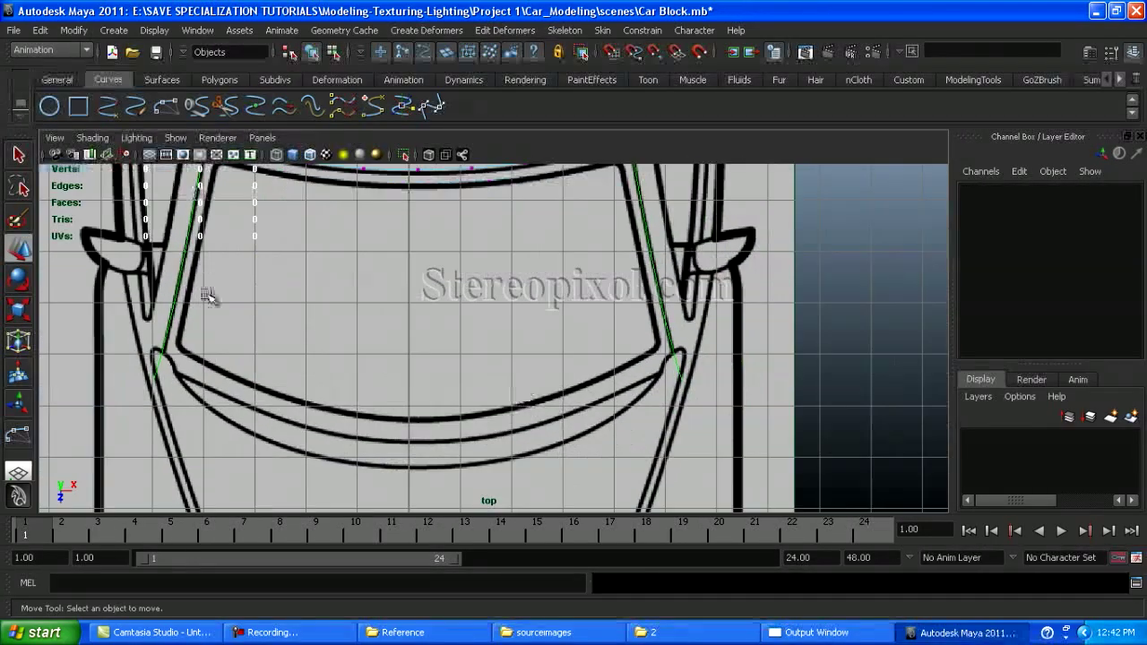
pyautogui.scroll(3, 231, 318)
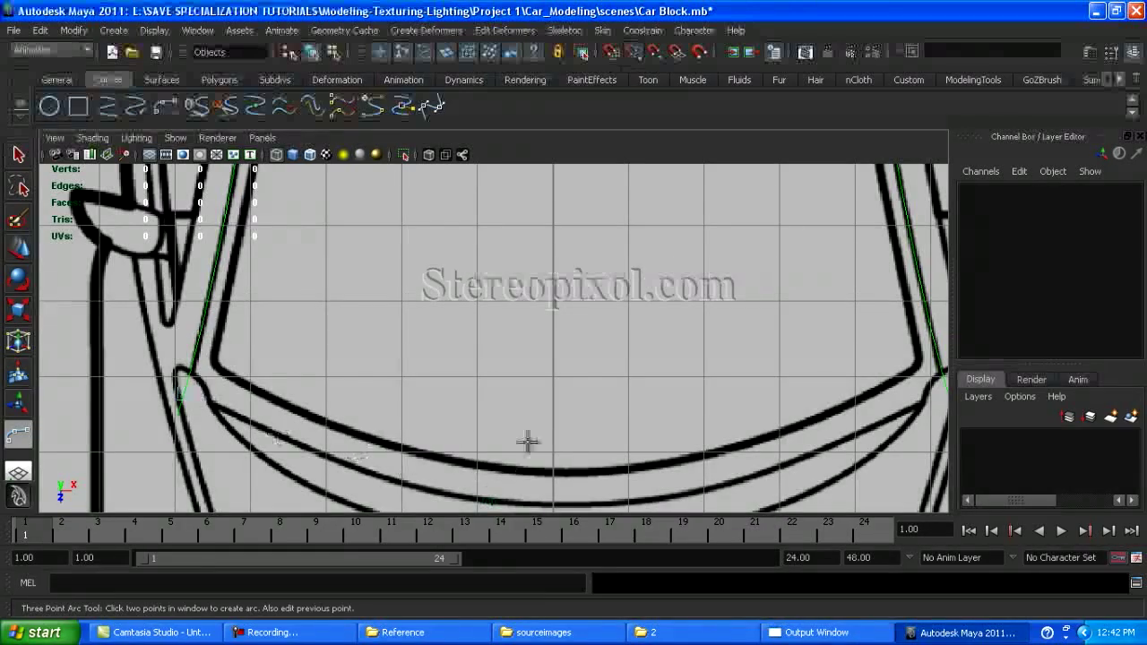
# Finish the three-point hood arc curve10 and nudge its end CVs onto the hood line
pyautogui.keyDown('alt'); pyautogui.moveTo(527, 430); pyautogui.dragTo(448, 448, button='middle'); pyautogui.keyUp('alt')
pyautogui.keyDown('alt'); pyautogui.moveTo(670, 404); pyautogui.dragTo(557, 392, button='middle'); pyautogui.keyUp('alt')
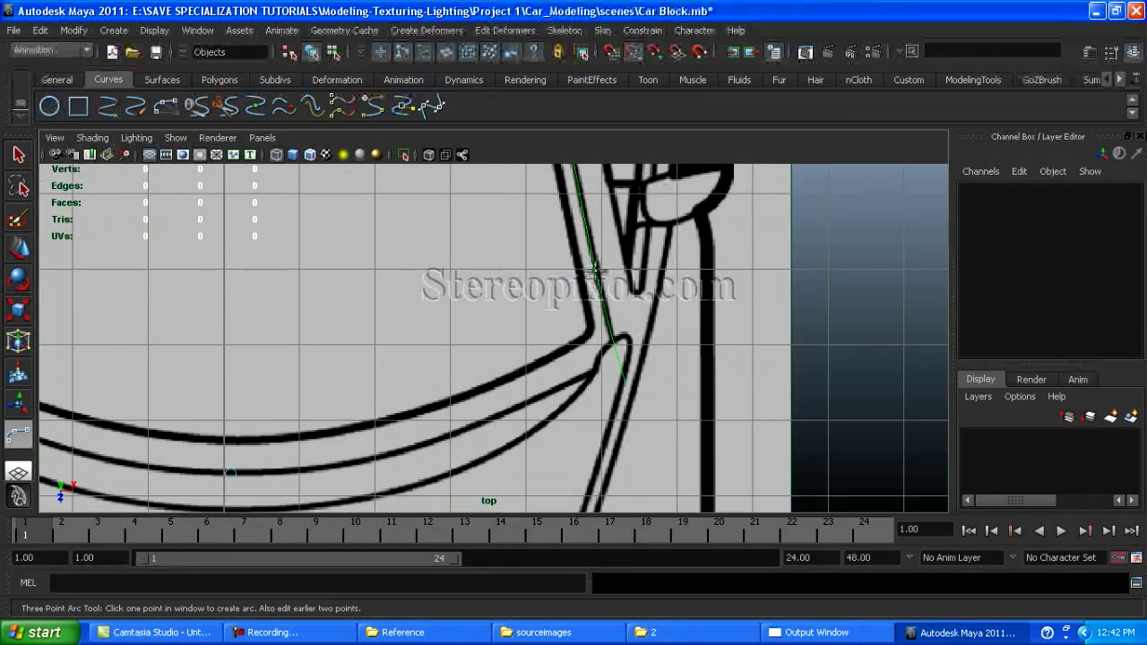
pyautogui.press('Return')
pyautogui.press('F8')
pyautogui.press('w')
pyautogui.moveTo(480, 378); pyautogui.dragTo(542, 419)
pyautogui.keyDown('alt'); pyautogui.moveTo(421, 380); pyautogui.dragTo(789, 385, button='middle'); pyautogui.keyUp('alt')
pyautogui.click(401, 392)
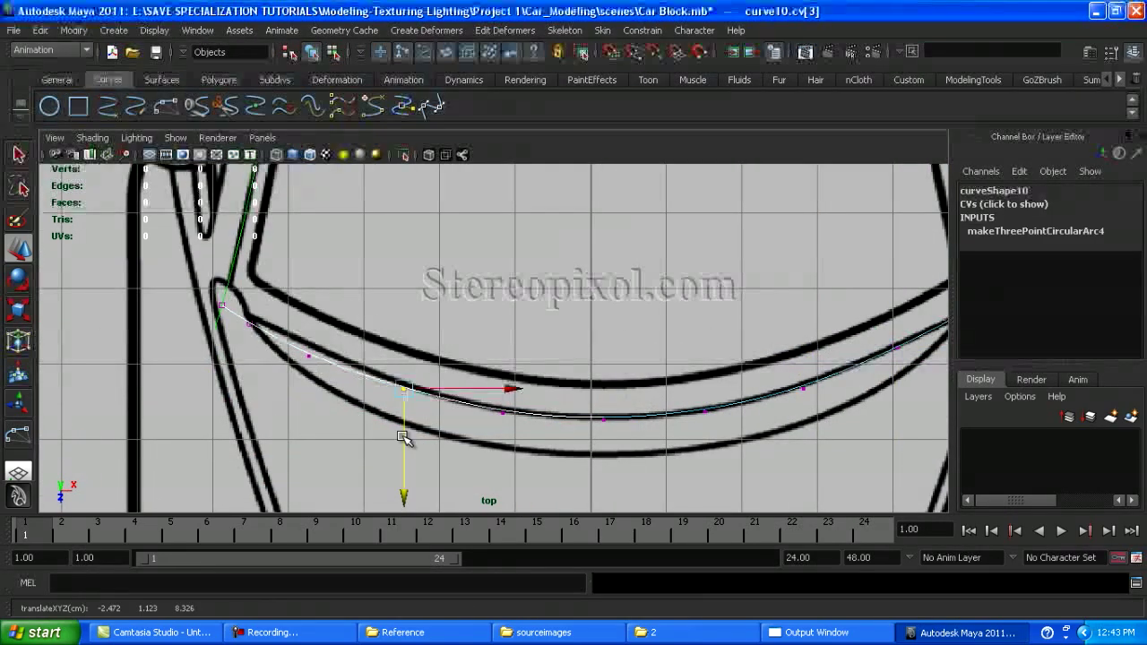
pyautogui.moveTo(250, 360); pyautogui.dragTo(250, 357)
# Check the side view, then raise all of curve10's CVs up to the hood line
pyautogui.press('space')
pyautogui.press('space')
pyautogui.scroll(3, 573, 402)
pyautogui.keyDown('alt'); pyautogui.moveTo(573, 402); pyautogui.dragTo(806, 439, button='middle'); pyautogui.keyUp('alt')
pyautogui.scroll(-2, 760, 439)
pyautogui.press('space')
pyautogui.press('space')
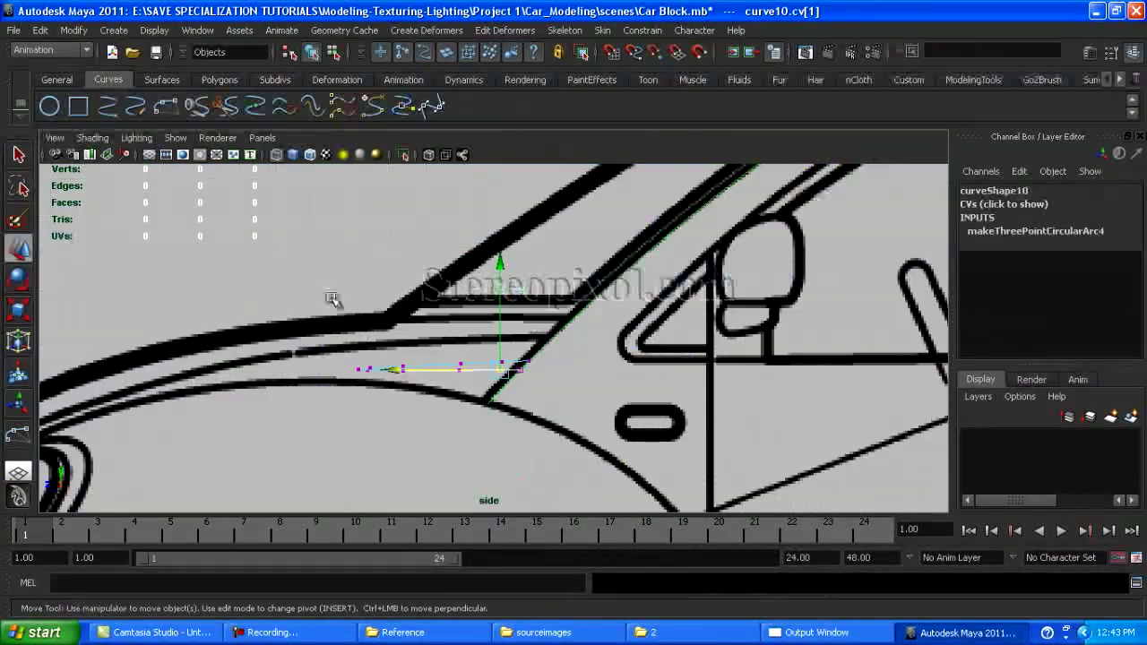
pyautogui.moveTo(304, 295); pyautogui.dragTo(557, 408)
pyautogui.moveTo(445, 367); pyautogui.dragTo(451, 352)
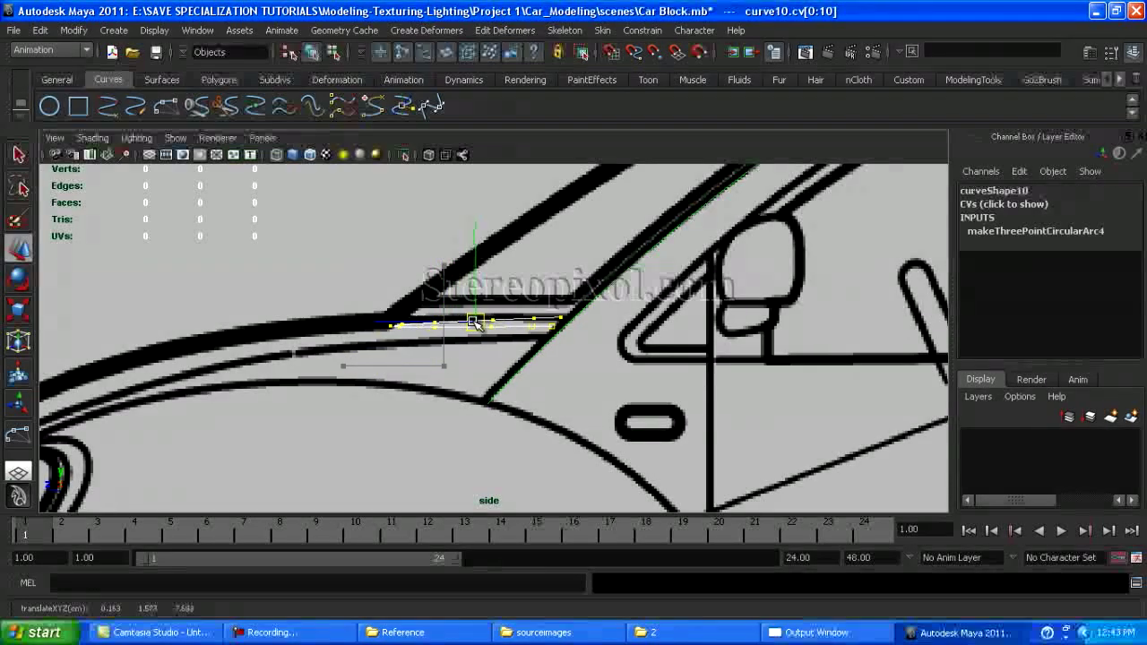
# In perspective, lower curve10's end CV to ground level so it meets the roof cage
pyautogui.press('space')
pyautogui.press('space')
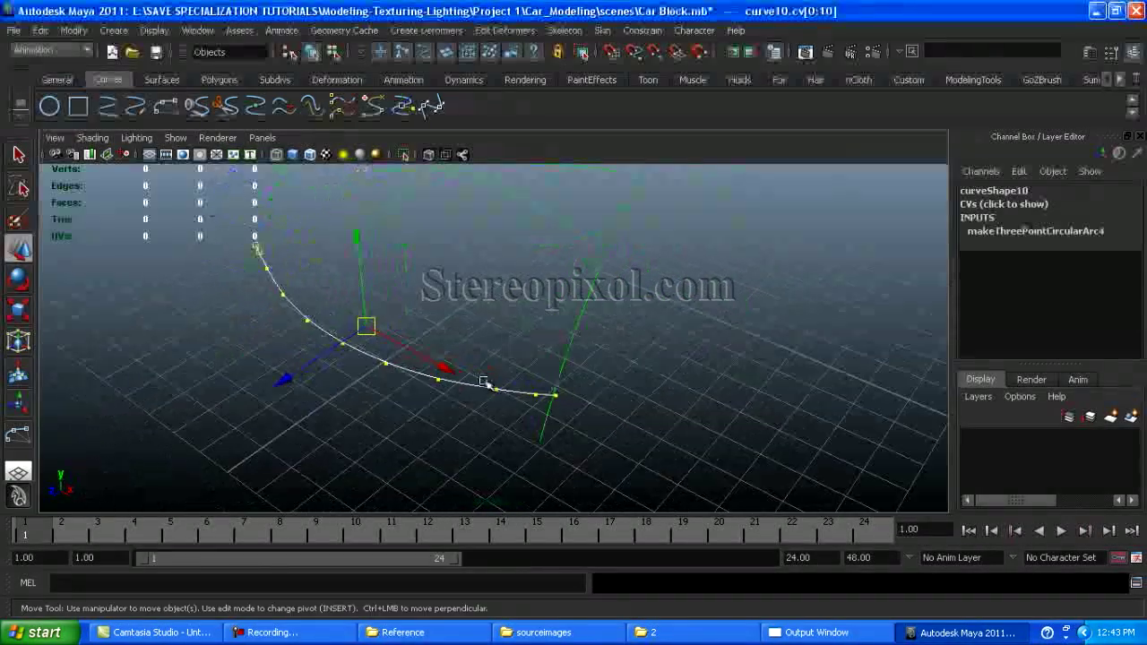
pyautogui.keyDown('alt'); pyautogui.moveTo(460, 381); pyautogui.dragTo(507, 471); pyautogui.keyUp('alt')
pyautogui.click(481, 340)
pyautogui.keyDown('alt'); pyautogui.moveTo(653, 397); pyautogui.dragTo(641, 259); pyautogui.keyUp('alt')
pyautogui.keyDown('alt'); pyautogui.moveTo(602, 315); pyautogui.dragTo(425, 385); pyautogui.keyUp('alt')
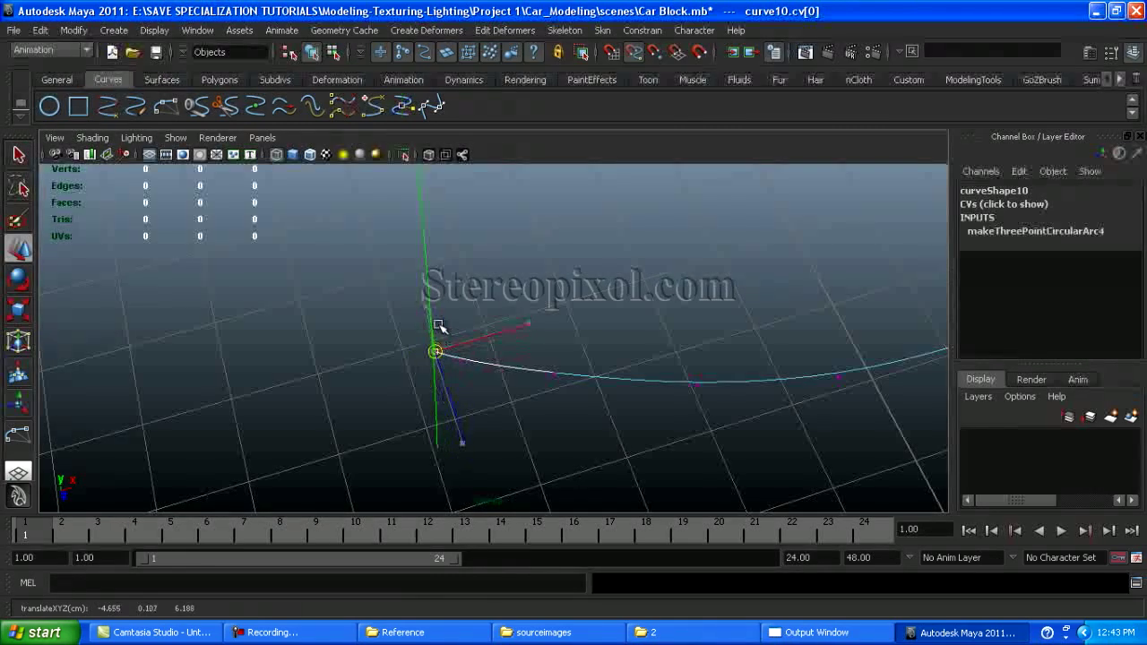
pyautogui.moveTo(435, 351); pyautogui.dragTo(446, 450)
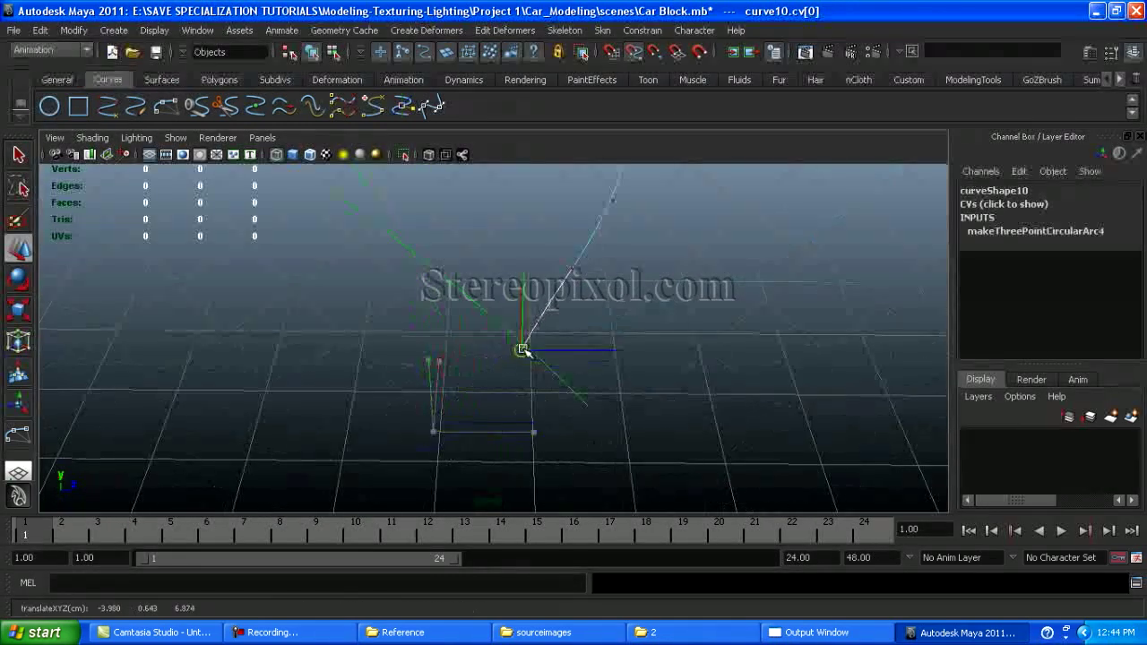
pyautogui.keyDown('alt'); pyautogui.moveTo(495, 355); pyautogui.dragTo(681, 395); pyautogui.keyUp('alt')
pyautogui.moveTo(650, 341); pyautogui.dragTo(579, 434)
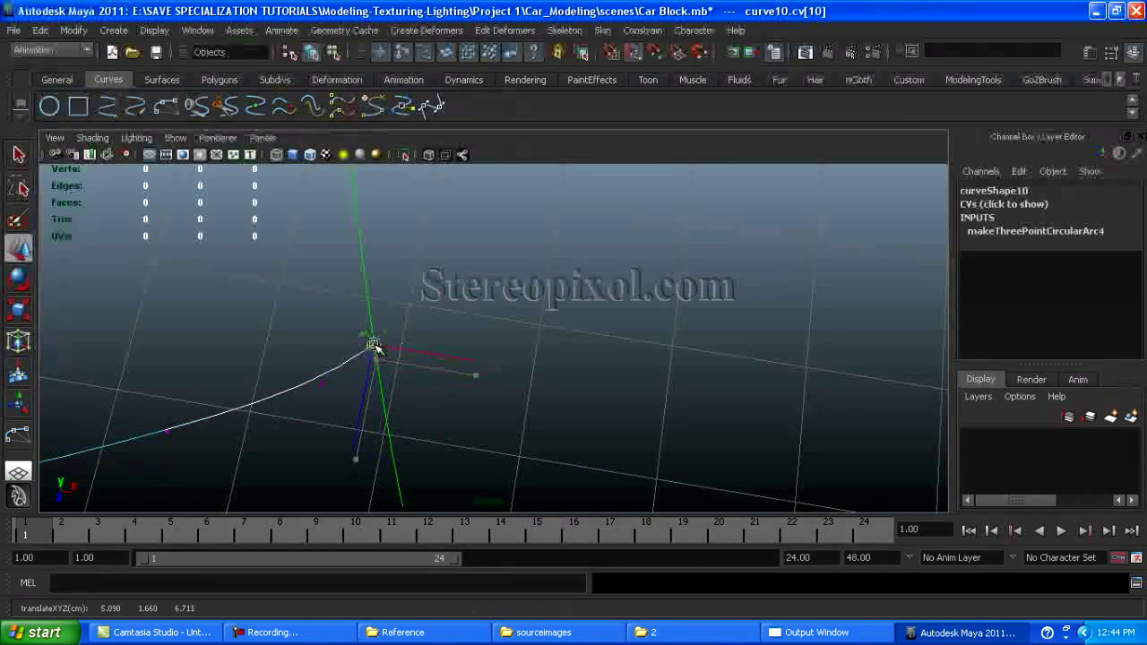
pyautogui.keyDown('alt'); pyautogui.moveTo(401, 367); pyautogui.dragTo(501, 333); pyautogui.keyUp('alt')
# Return curve10 to object mode and frame it in the perspective view
pyautogui.click(671, 389)
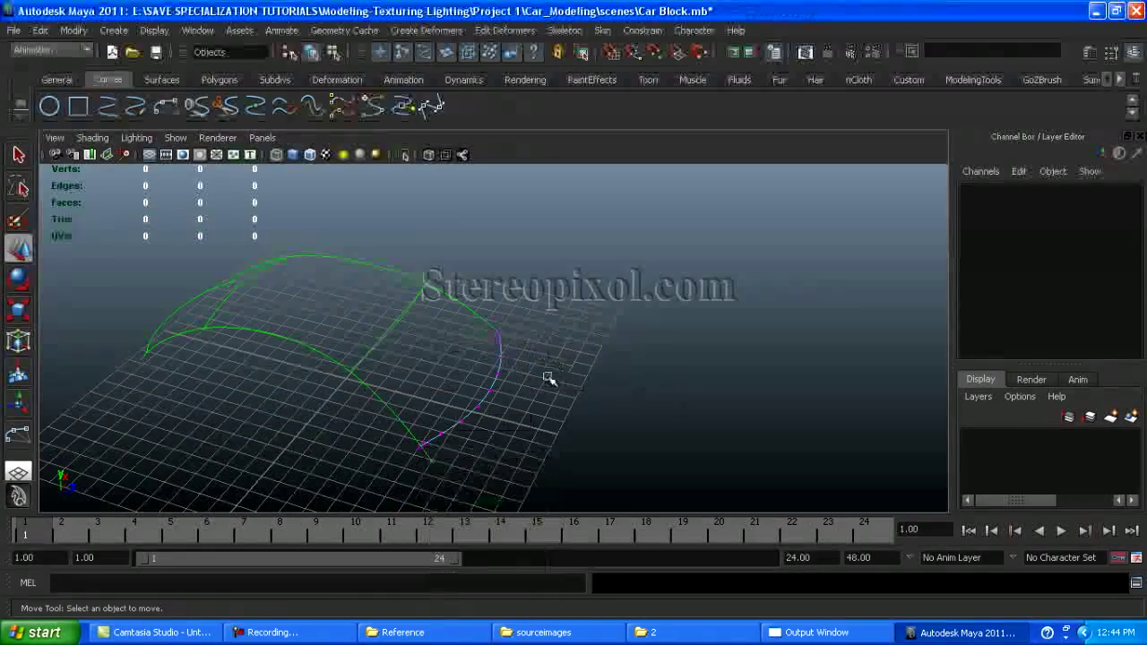
pyautogui.click(498, 376)
pyautogui.keyDown('alt'); pyautogui.moveTo(499, 377); pyautogui.dragTo(421, 391); pyautogui.keyUp('alt')
pyautogui.moveTo(425, 372); pyautogui.dragTo(512, 417, button='right')
pyautogui.press('f')
pyautogui.click(494, 450)
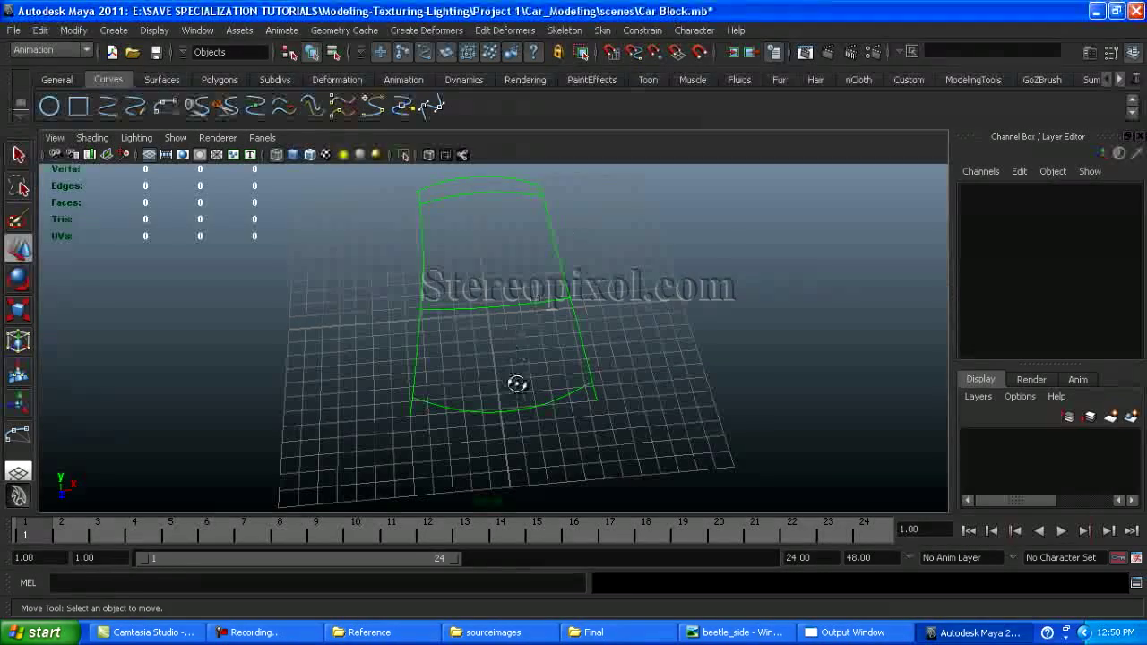
pyautogui.keyDown('alt'); pyautogui.moveTo(516, 381); pyautogui.dragTo(722, 344); pyautogui.keyUp('alt')
# In the side view, lower curve10's cv[9] along Y onto the blueprint window line
pyautogui.press('space')
pyautogui.press('space')
pyautogui.scroll(3, 681, 402)
pyautogui.click(536, 307)
pyautogui.moveTo(535, 307); pyautogui.dragTo(447, 300, button='right')
pyautogui.click(584, 302)
pyautogui.moveTo(585, 205); pyautogui.dragTo(586, 208)
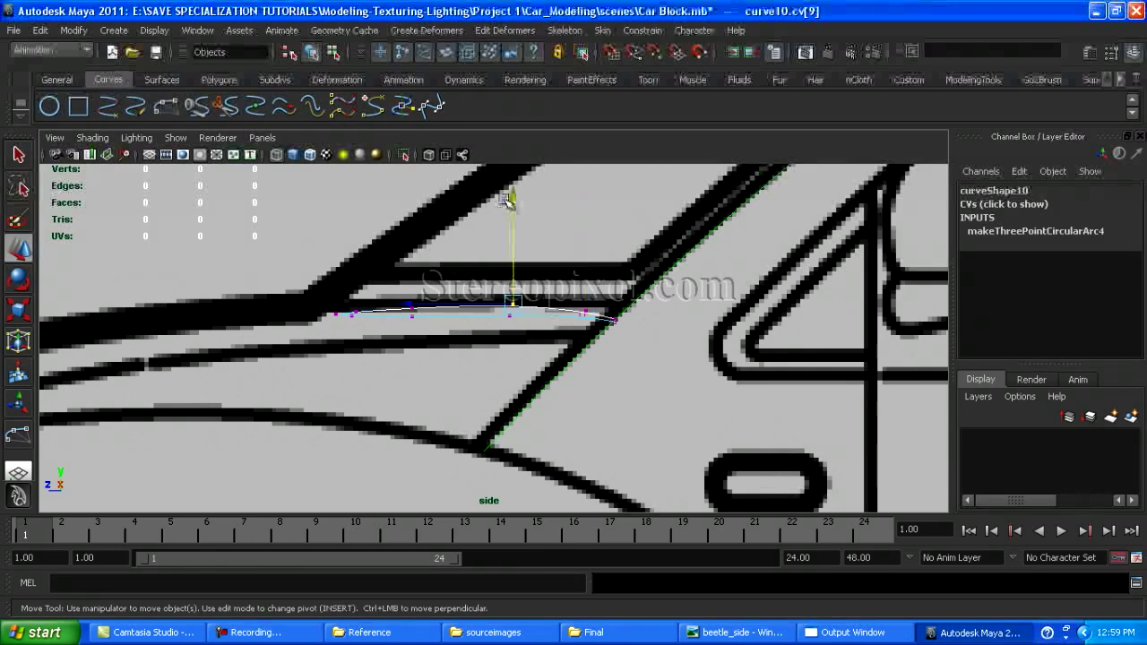
pyautogui.moveTo(506, 199); pyautogui.dragTo(511, 202)
pyautogui.moveTo(431, 305); pyautogui.dragTo(432, 312)
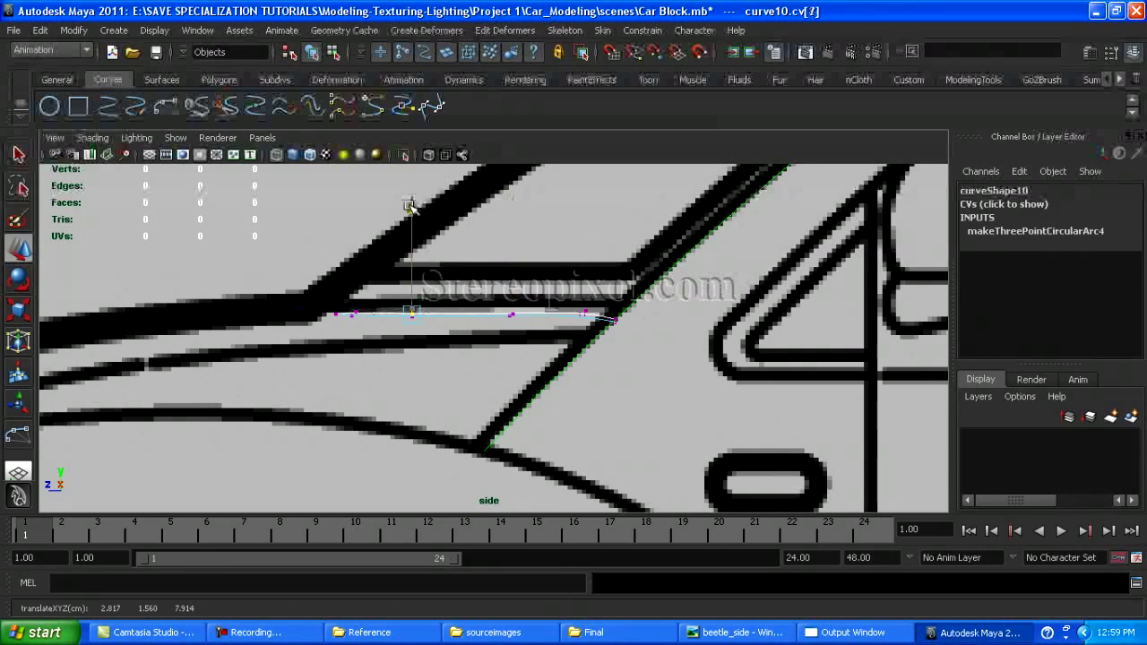
pyautogui.click(623, 354)
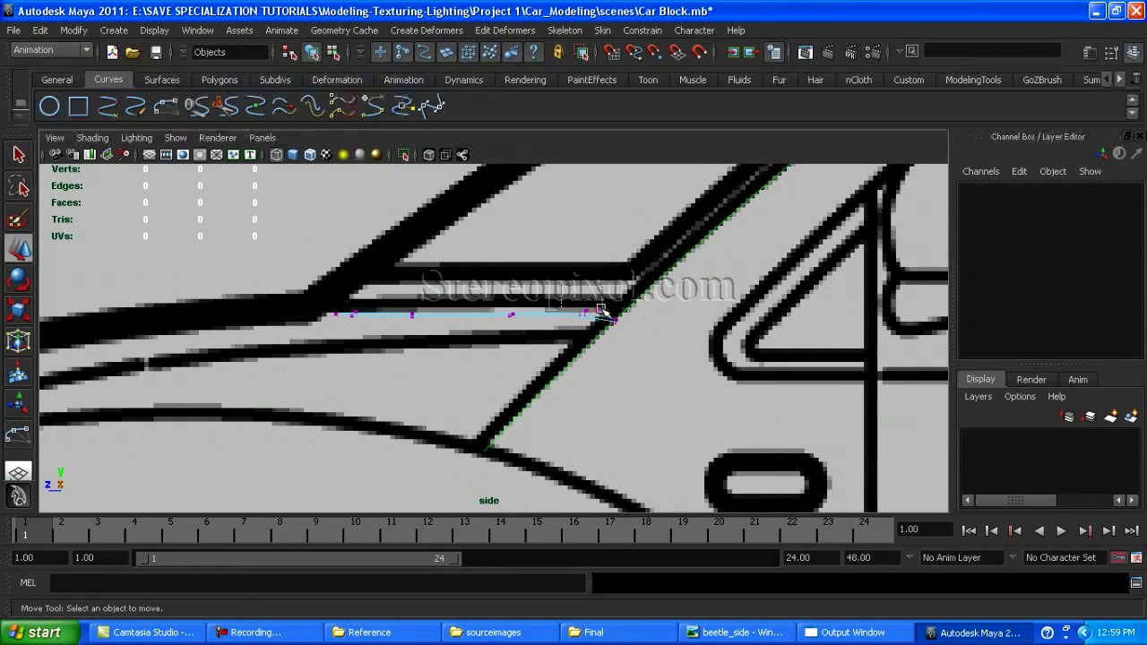
pyautogui.moveTo(602, 311); pyautogui.dragTo(578, 317)
pyautogui.click(588, 242)
pyautogui.scroll(-4, 597, 308)
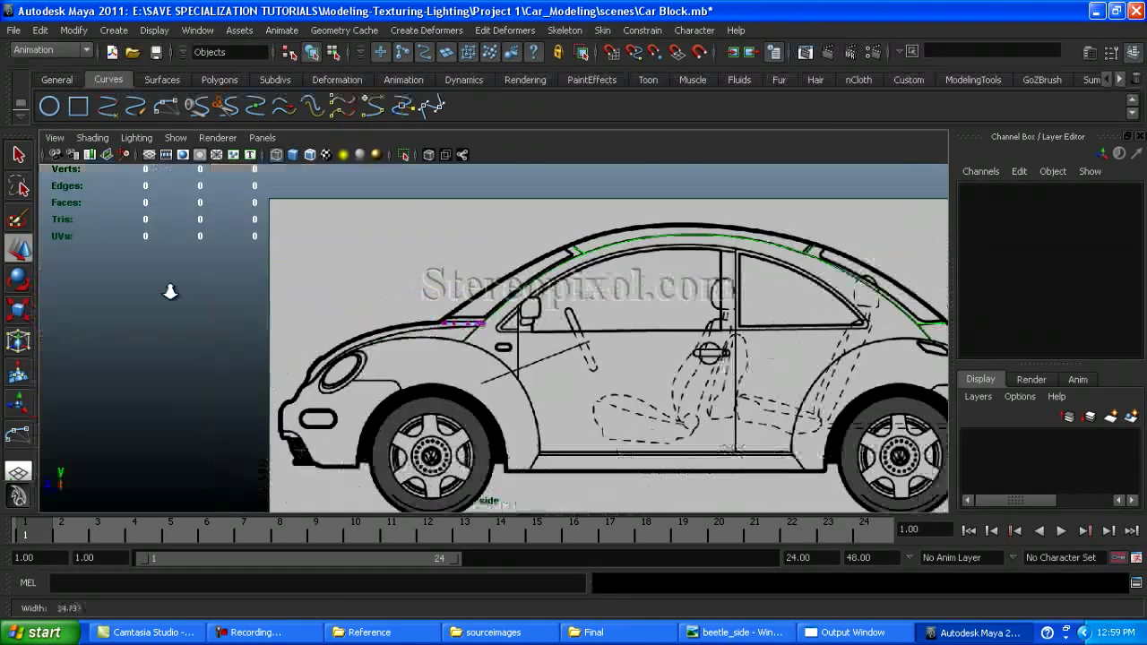
# Draw a NURBS circle around the front tire and duplicate it onto the rear wheel
pyautogui.scroll(4, 607, 415)
pyautogui.keyDown('alt'); pyautogui.moveTo(608, 403); pyautogui.dragTo(563, 385, button='middle'); pyautogui.keyUp('alt')
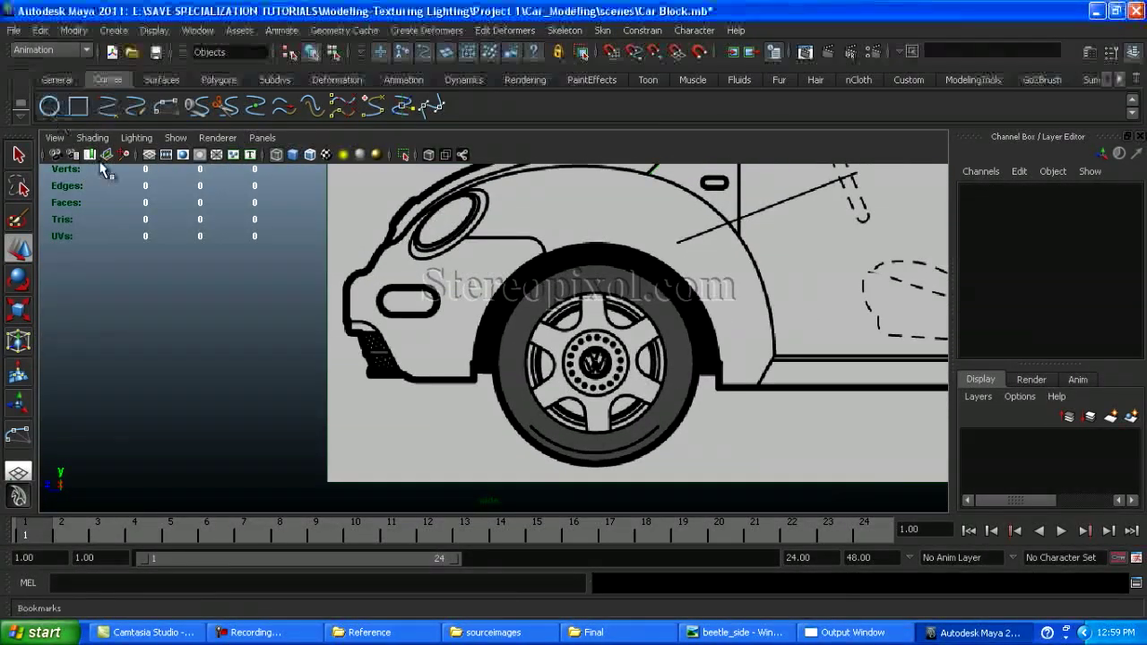
pyautogui.click(49, 106)
pyautogui.moveTo(633, 415); pyautogui.dragTo(672, 448)
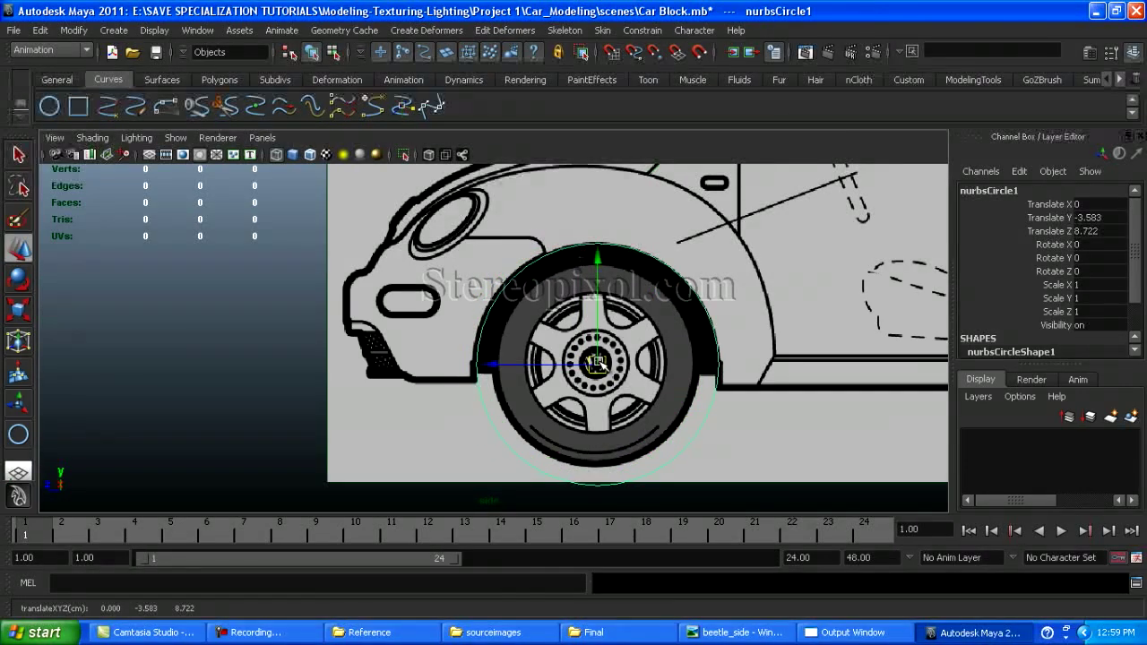
pyautogui.hotkey('ctrl', 'd')
pyautogui.keyDown('alt'); pyautogui.moveTo(598, 363); pyautogui.dragTo(298, 341, button='middle'); pyautogui.keyUp('alt')
pyautogui.scroll(-2, 298, 320)
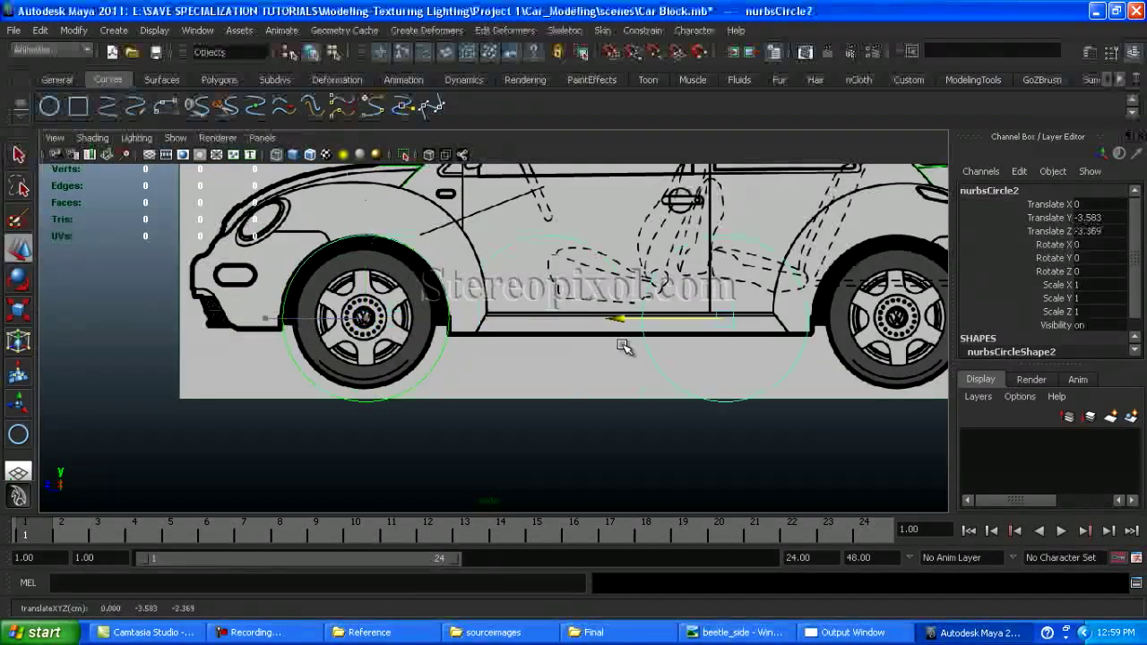
pyautogui.moveTo(633, 346); pyautogui.dragTo(681, 323)
pyautogui.keyDown('alt'); pyautogui.moveTo(681, 323); pyautogui.dragTo(439, 357, button='middle'); pyautogui.keyUp('alt')
pyautogui.moveTo(540, 374); pyautogui.dragTo(548, 375)
# Split the rear circle at the wheel-arch ends to form the rear arch curve
pyautogui.scroll(4, 663, 381)
pyautogui.rightClick(385, 398)
pyautogui.click(389, 422)
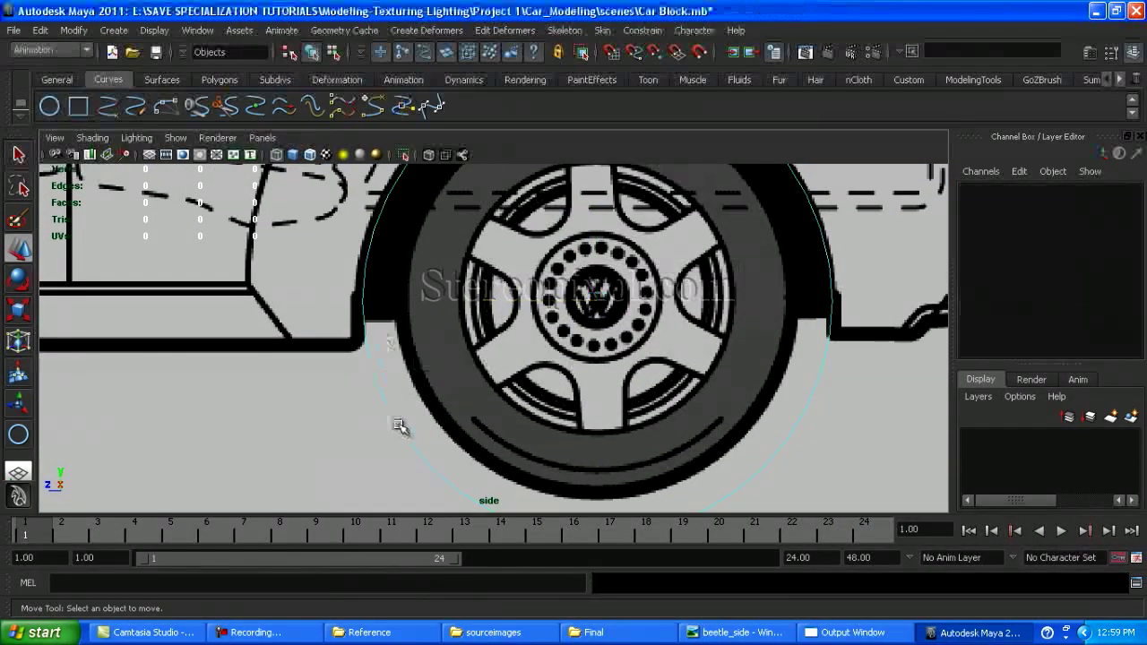
pyautogui.click(367, 352)
pyautogui.keyDown('alt'); pyautogui.moveTo(767, 459); pyautogui.dragTo(574, 437, button='middle'); pyautogui.keyUp('alt')
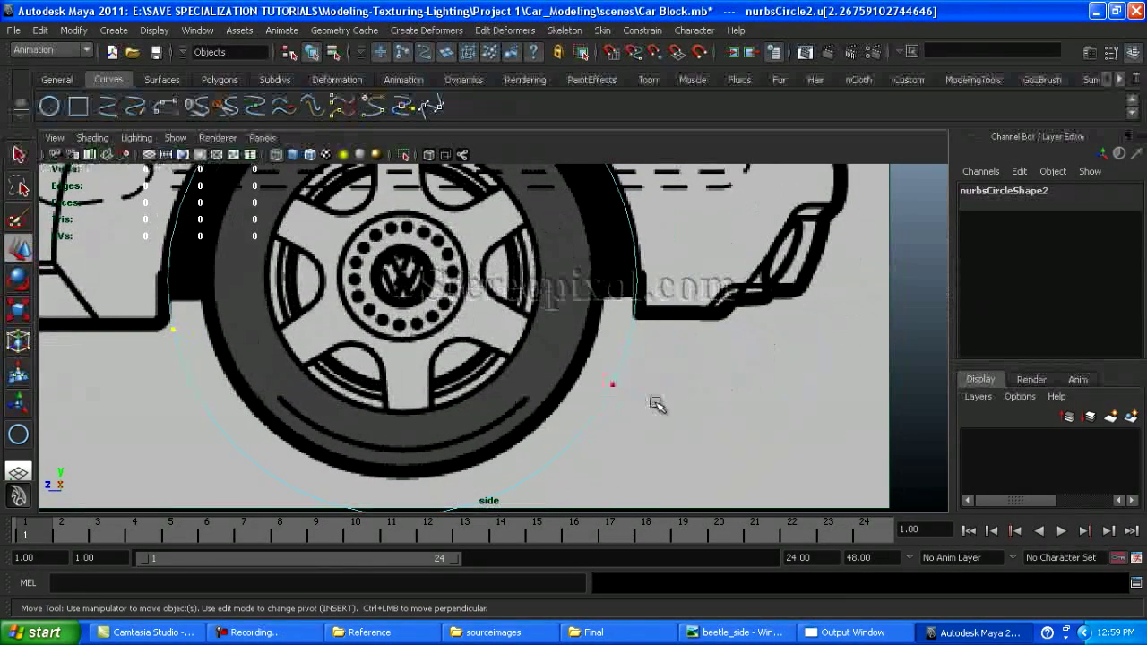
pyautogui.keyDown('shift'); pyautogui.moveTo(730, 332); pyautogui.dragTo(617, 424, button='right'); pyautogui.keyUp('shift')
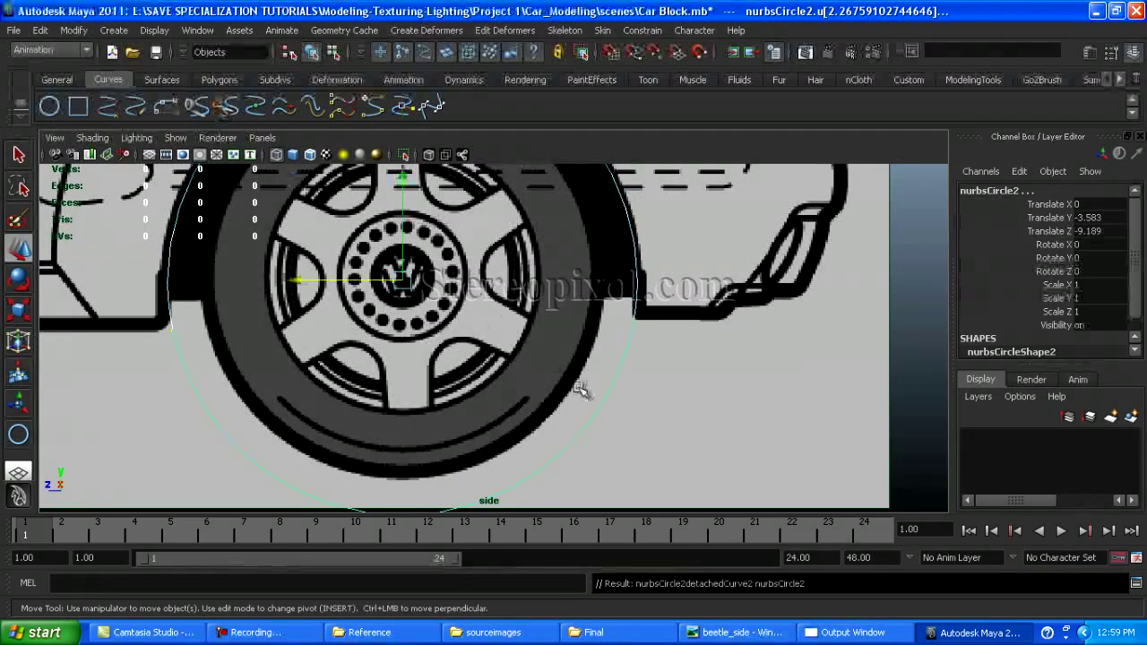
pyautogui.scroll(-3, 617, 424)
pyautogui.scroll(-2, 615, 456)
pyautogui.click(484, 397)
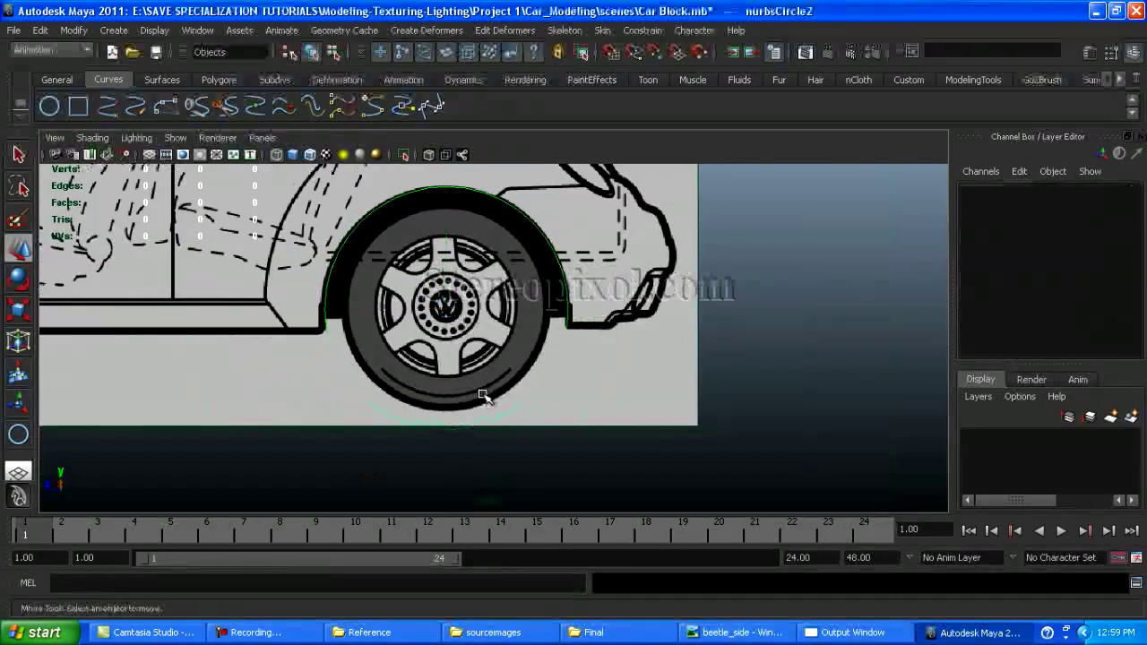
# Detach the front circle at its two arch-end points and delete the lower arc
pyautogui.keyDown('alt'); pyautogui.moveTo(346, 358); pyautogui.dragTo(409, 396, button='middle'); pyautogui.keyUp('alt')
pyautogui.scroll(3, 525, 402)
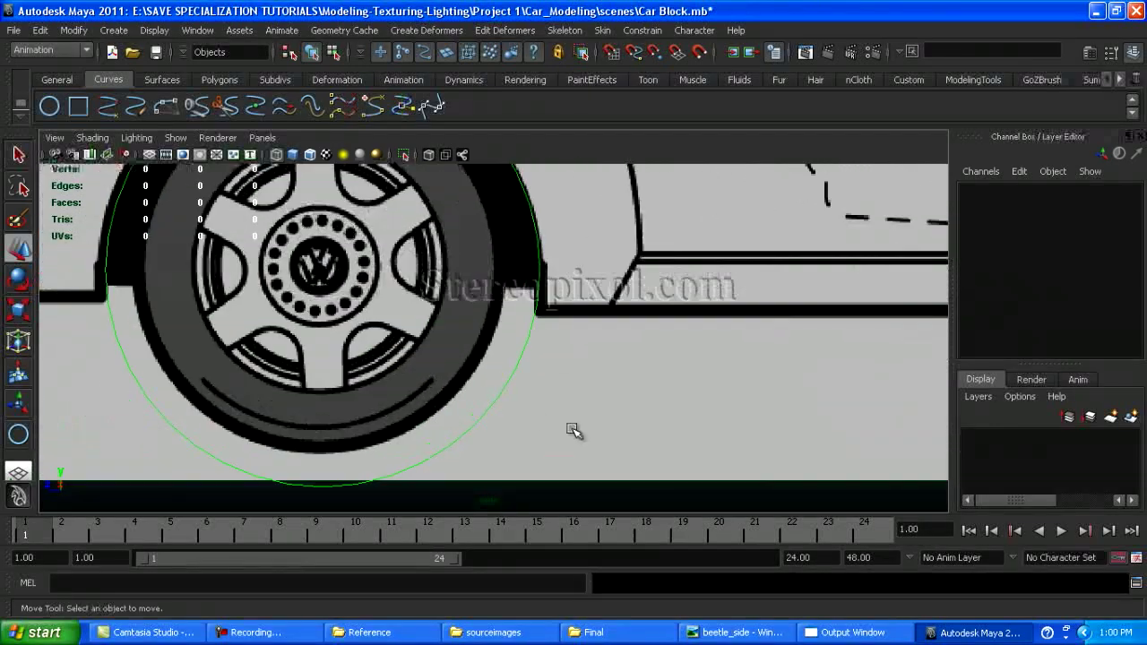
pyautogui.moveTo(509, 384); pyautogui.dragTo(510, 345, button='right')
pyautogui.click(535, 312)
pyautogui.keyDown('alt'); pyautogui.moveTo(164, 366); pyautogui.dragTo(396, 376, button='middle'); pyautogui.keyUp('alt')
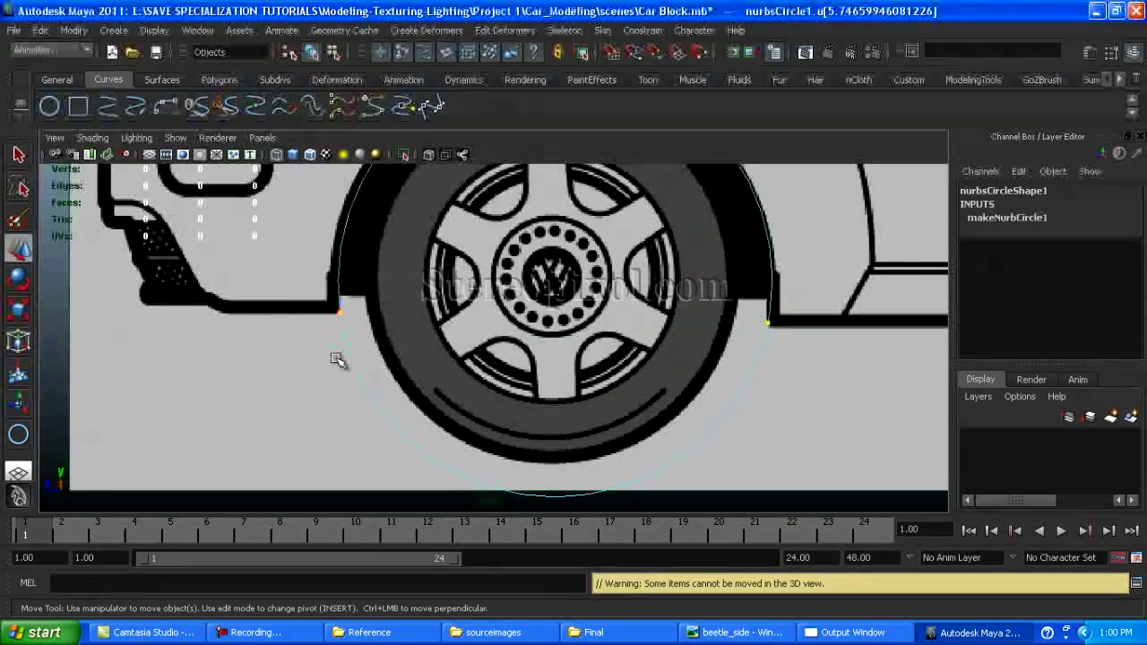
pyautogui.click(229, 107)
pyautogui.click(370, 418)
pyautogui.click(402, 409)
pyautogui.press('Delete')
# Raise the front arch's end and top CVs to follow the front wheel well outline
pyautogui.keyDown('alt'); pyautogui.moveTo(851, 360); pyautogui.dragTo(862, 519, button='middle'); pyautogui.keyUp('alt')
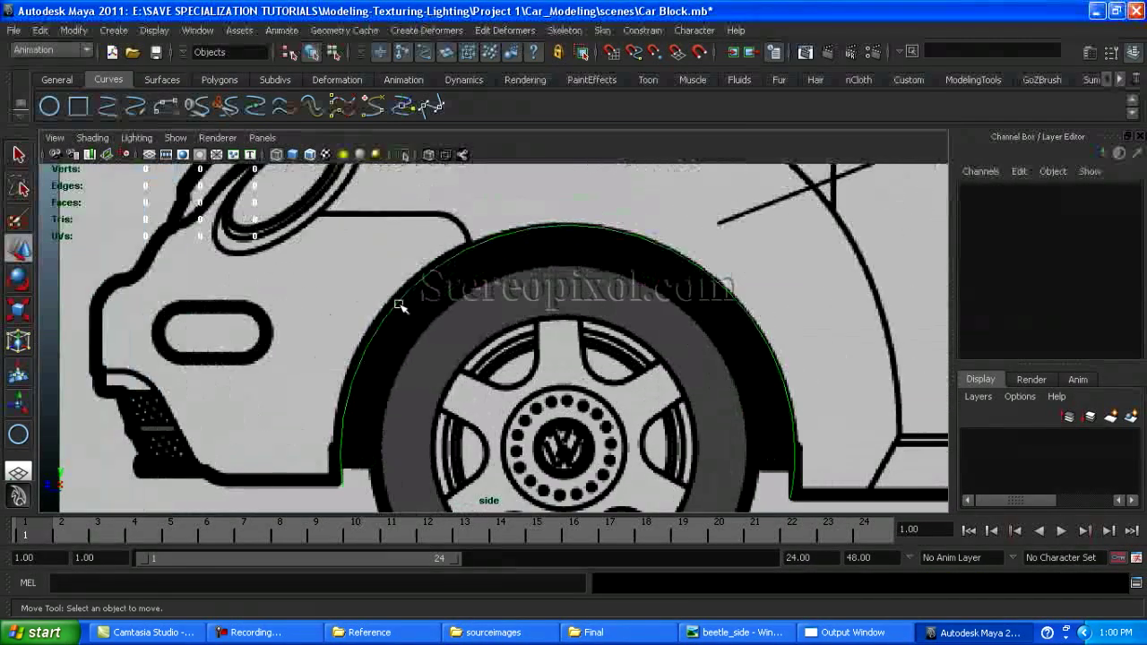
pyautogui.moveTo(327, 469); pyautogui.dragTo(349, 488)
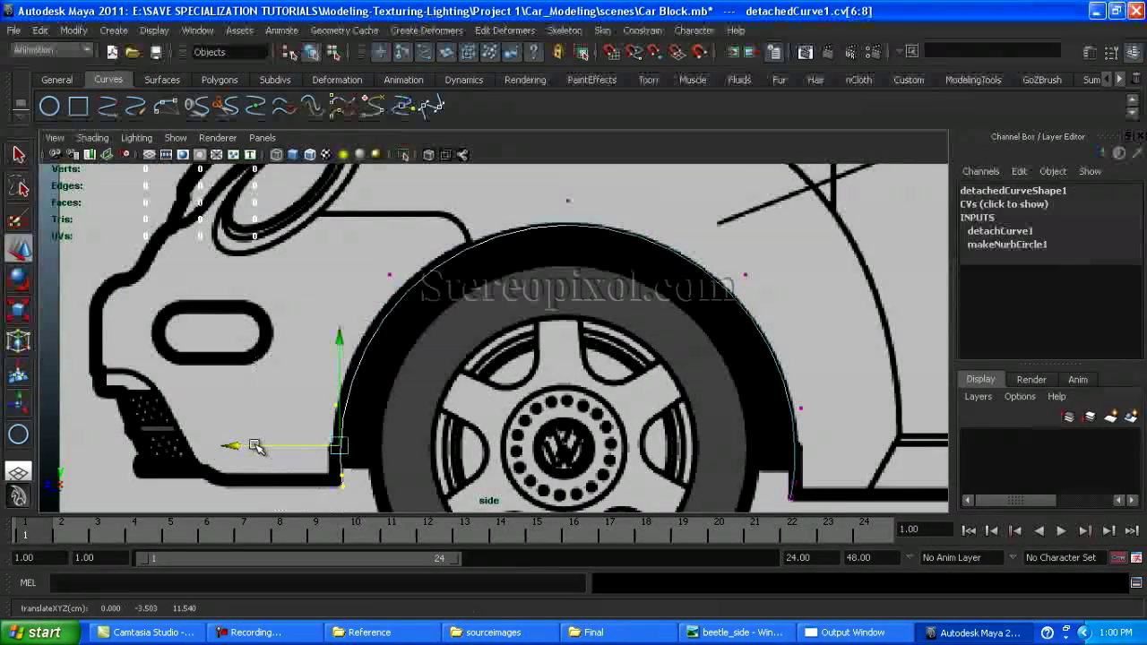
pyautogui.moveTo(262, 428); pyautogui.dragTo(264, 404, button='middle')
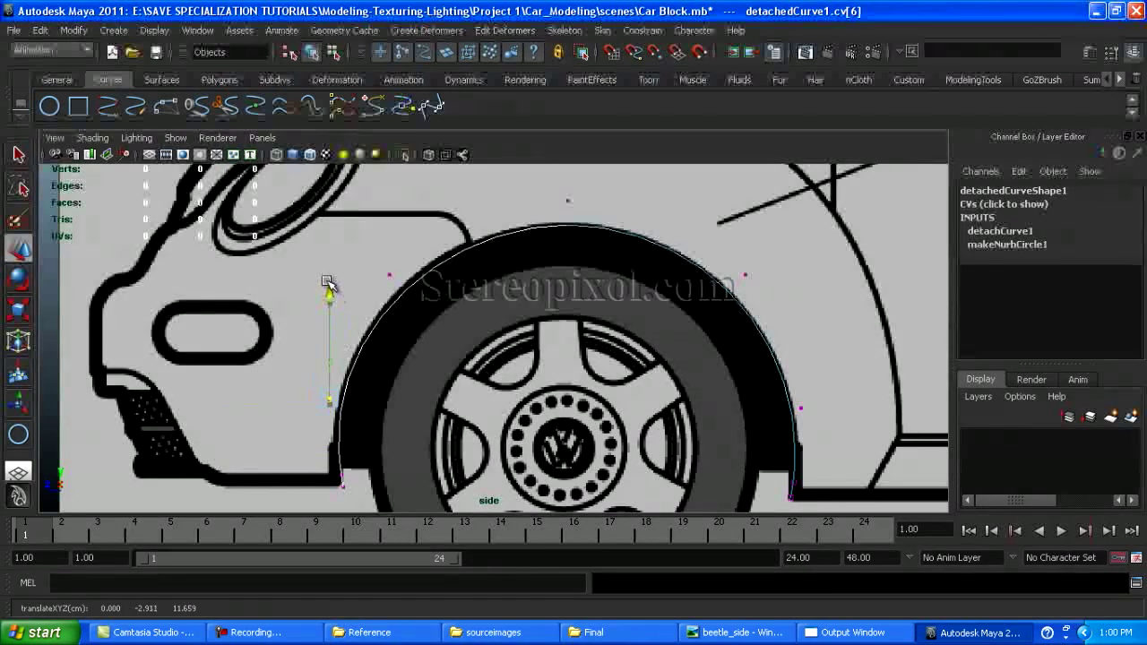
pyautogui.moveTo(327, 281); pyautogui.dragTo(328, 276, button='middle')
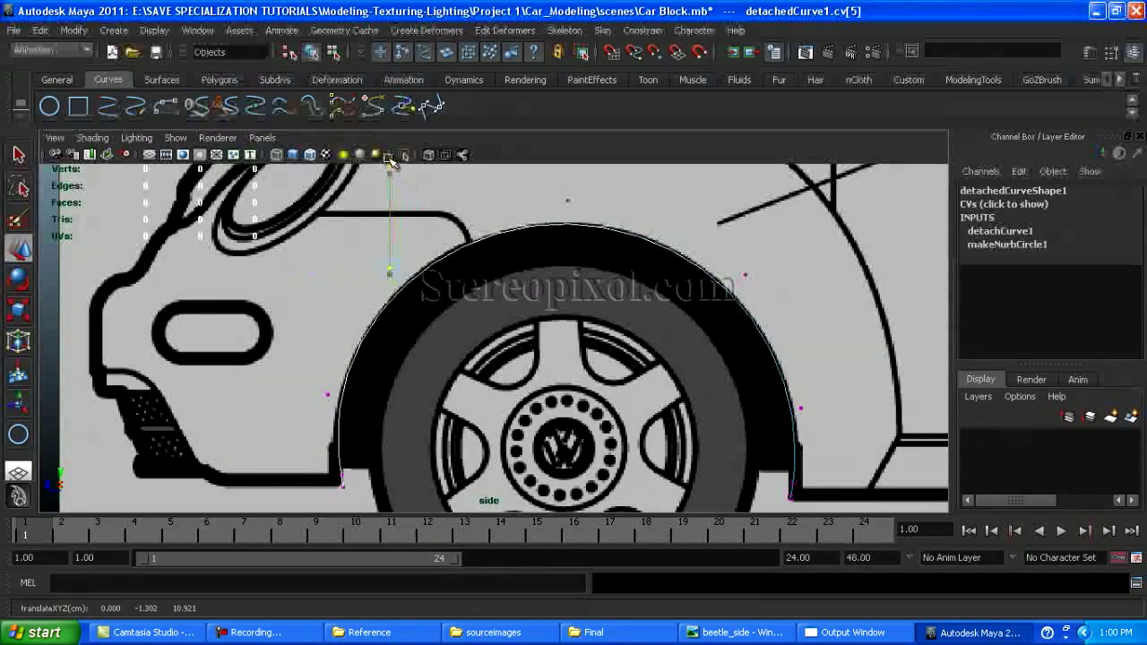
pyautogui.keyDown('alt'); pyautogui.moveTo(459, 277); pyautogui.dragTo(381, 324, button='middle'); pyautogui.keyUp('alt')
pyautogui.moveTo(495, 207); pyautogui.dragTo(495, 195, button='middle')
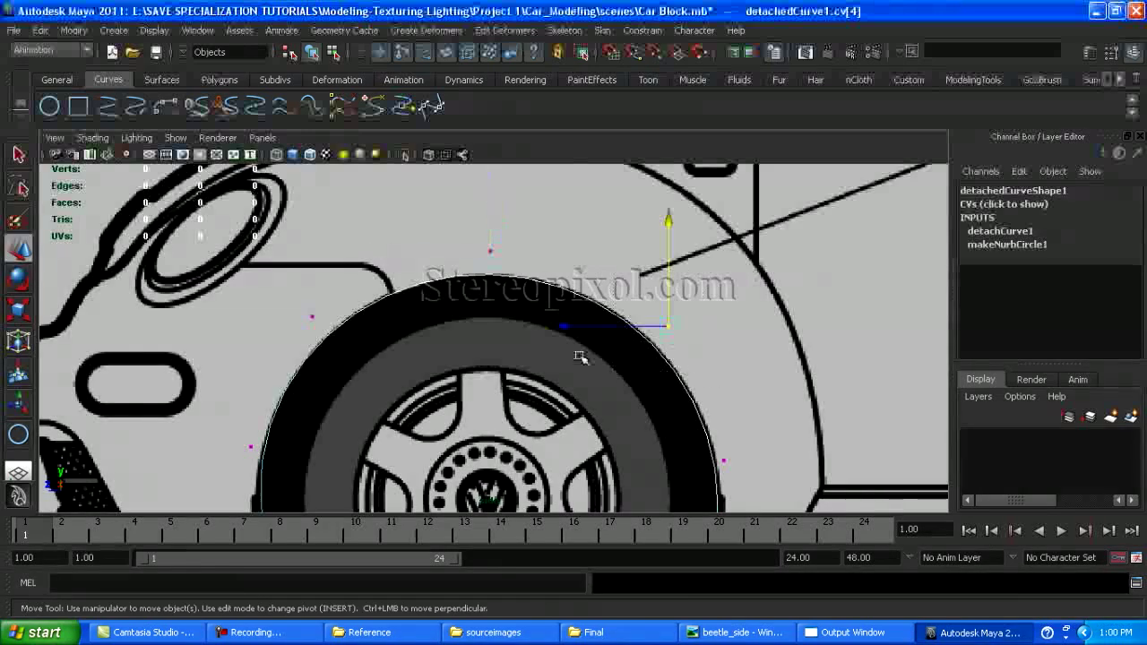
pyautogui.moveTo(571, 329)
pyautogui.keyDown('alt'); pyautogui.mouseDown(button='middle')
pyautogui.moveTo(563, 307)
pyautogui.moveTo(581, 336)
pyautogui.mouseUp(button='middle'); pyautogui.keyUp('alt')
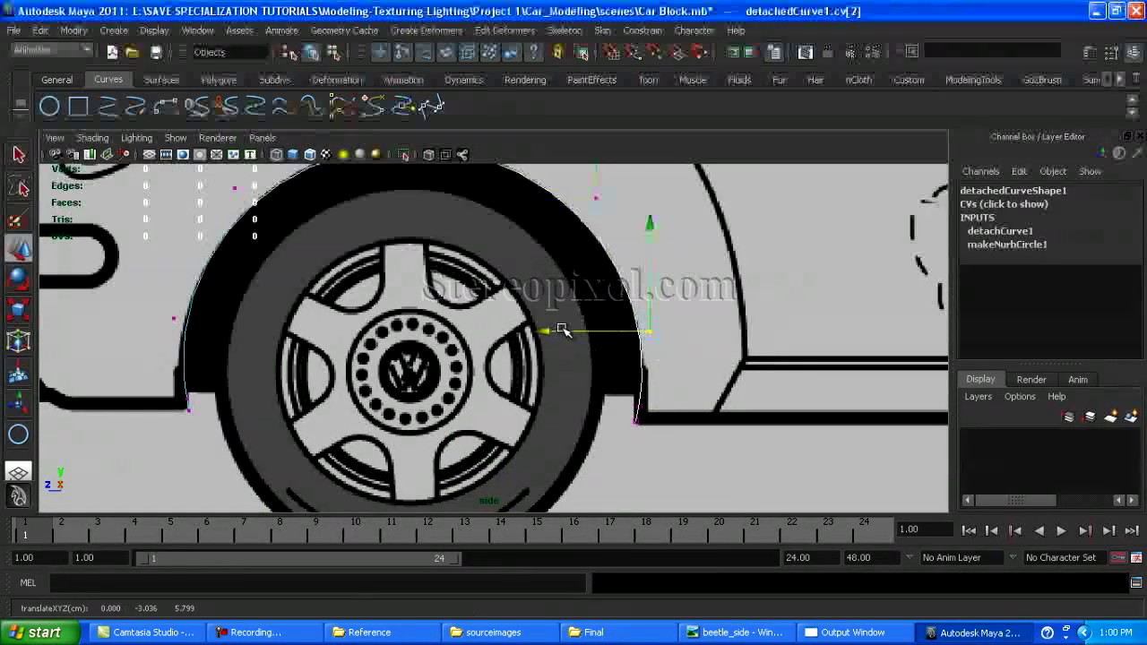
# Shift the rear arch's top and end CVs to hug the rear wheel well outline
pyautogui.scroll(-5, 604, 404)
pyautogui.keyDown('alt'); pyautogui.moveTo(604, 404); pyautogui.dragTo(36, 447, button='middle'); pyautogui.keyUp('alt')
pyautogui.scroll(4, 365, 366)
pyautogui.click(422, 275)
pyautogui.moveTo(422, 275); pyautogui.dragTo(354, 237, button='right')
pyautogui.click(415, 231)
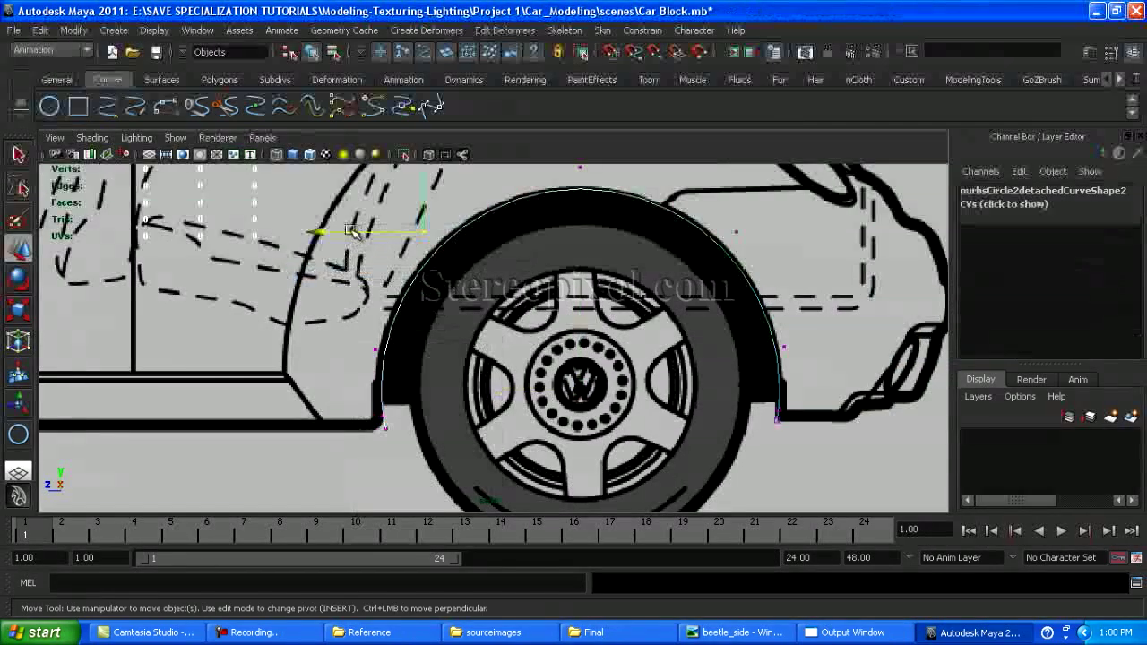
pyautogui.click(579, 167)
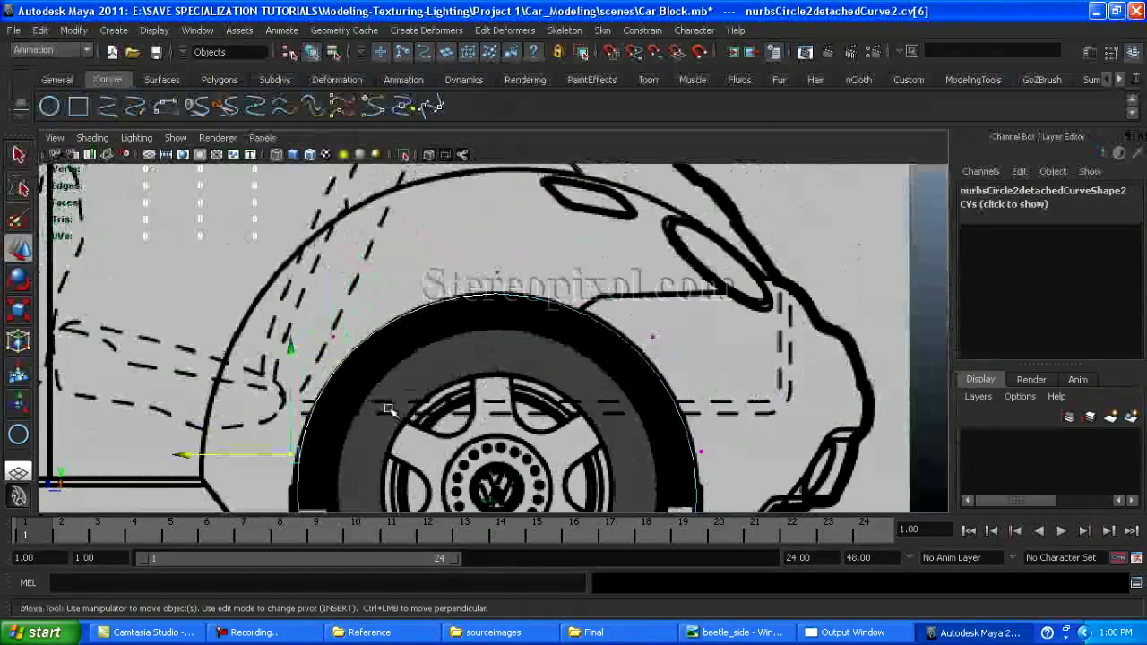
pyautogui.keyDown('alt'); pyautogui.moveTo(580, 167); pyautogui.dragTo(502, 190, button='middle'); pyautogui.keyUp('alt')
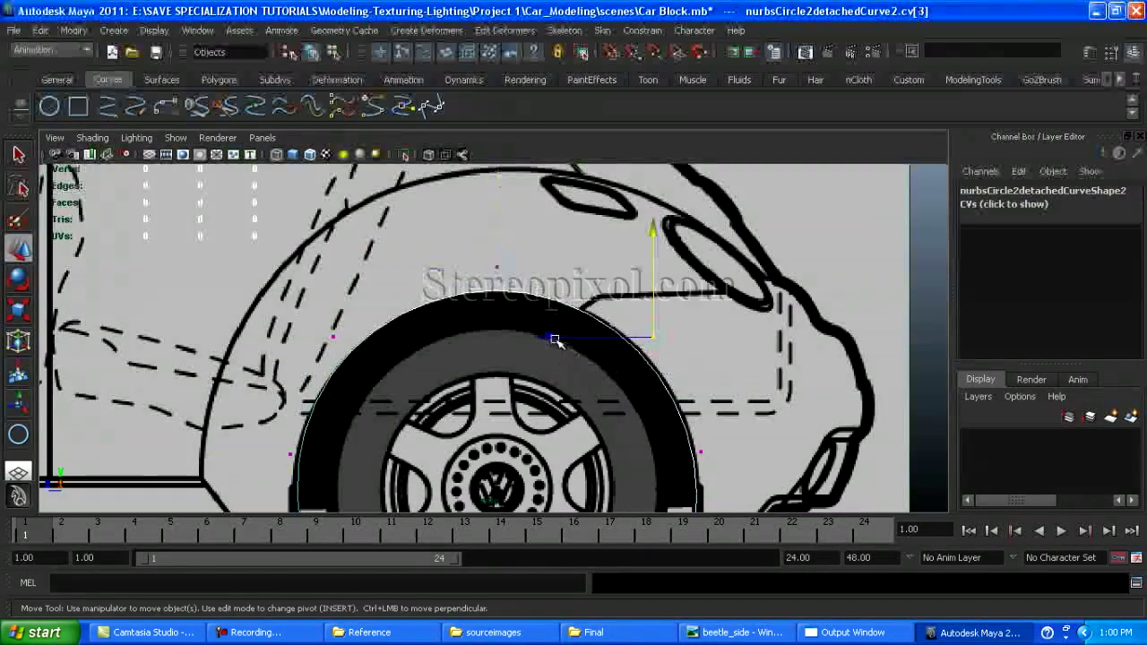
pyautogui.moveTo(554, 340); pyautogui.dragTo(560, 341)
pyautogui.keyDown('alt'); pyautogui.moveTo(597, 366); pyautogui.dragTo(509, 241, button='middle'); pyautogui.keyUp('alt')
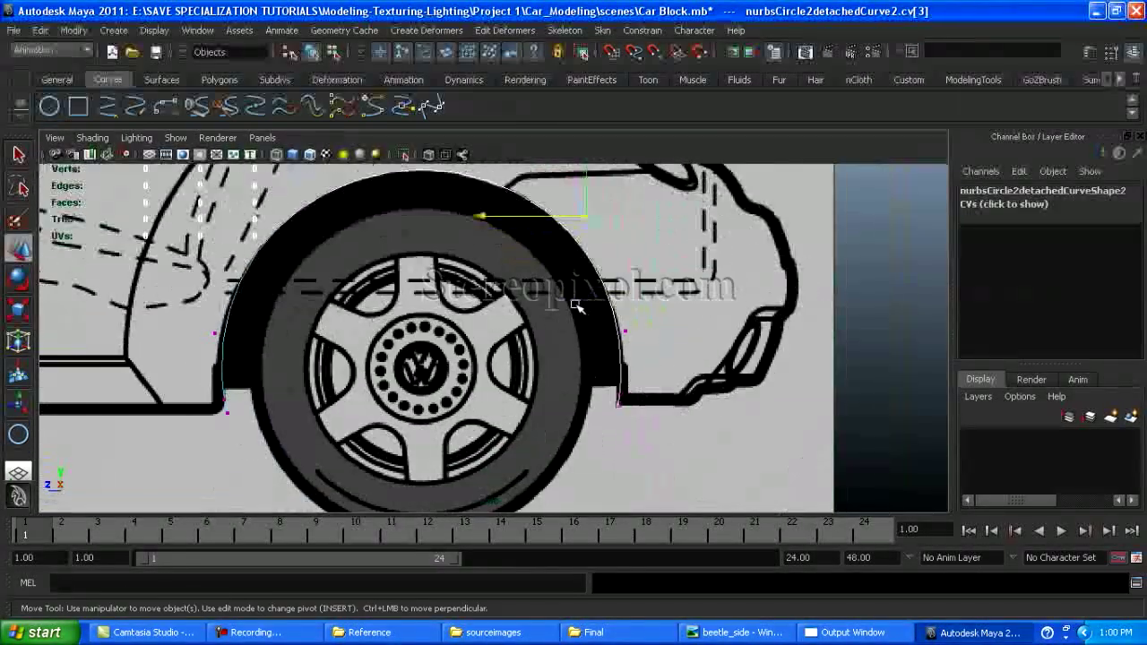
pyautogui.click(612, 322)
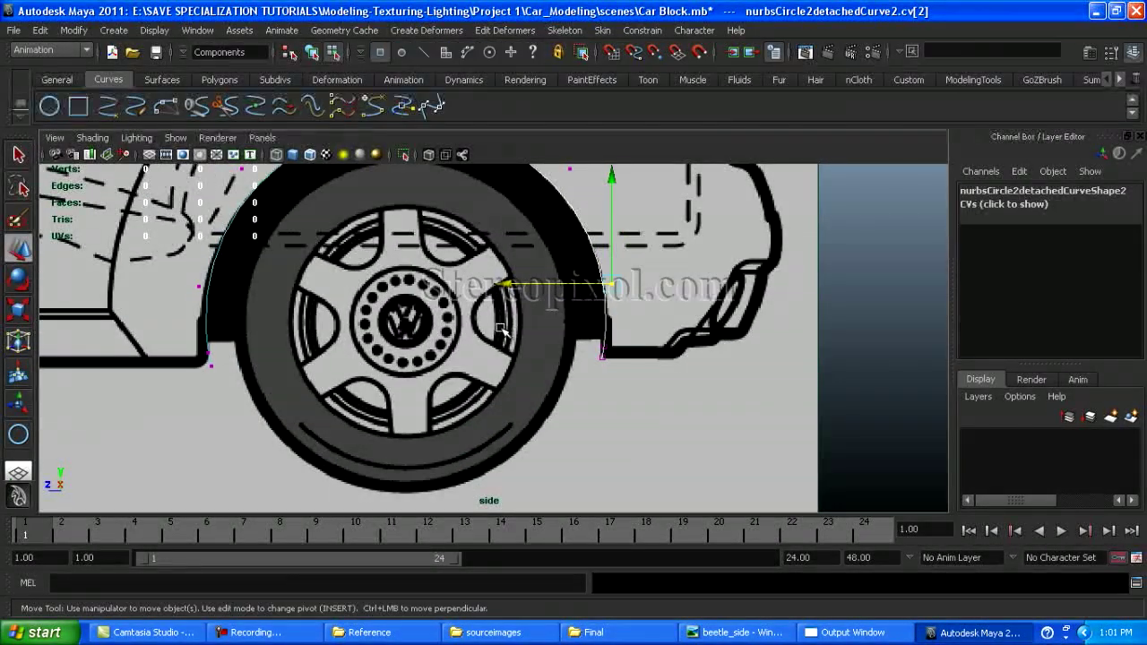
pyautogui.scroll(-3, 501, 333)
pyautogui.click(615, 376)
pyautogui.scroll(-3, 614, 376)
# Move the front wheel-arch curve along X to the car's flank at Translate X 6.433
pyautogui.scroll(3, 584, 319)
pyautogui.click(584, 320)
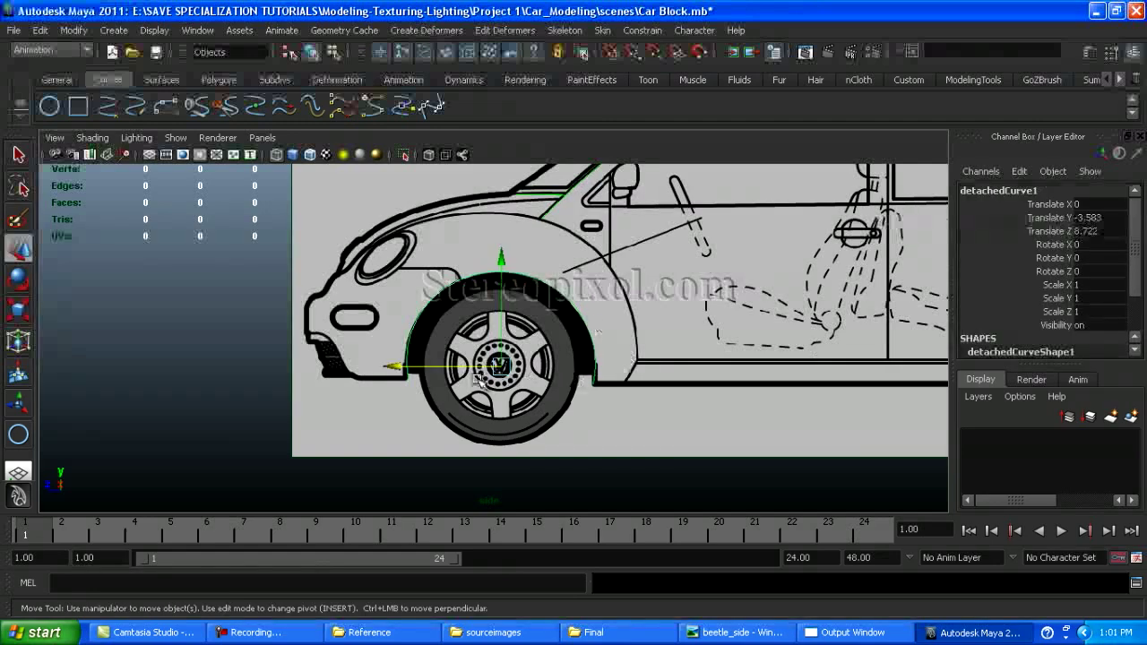
pyautogui.press('space')
pyautogui.press('space')
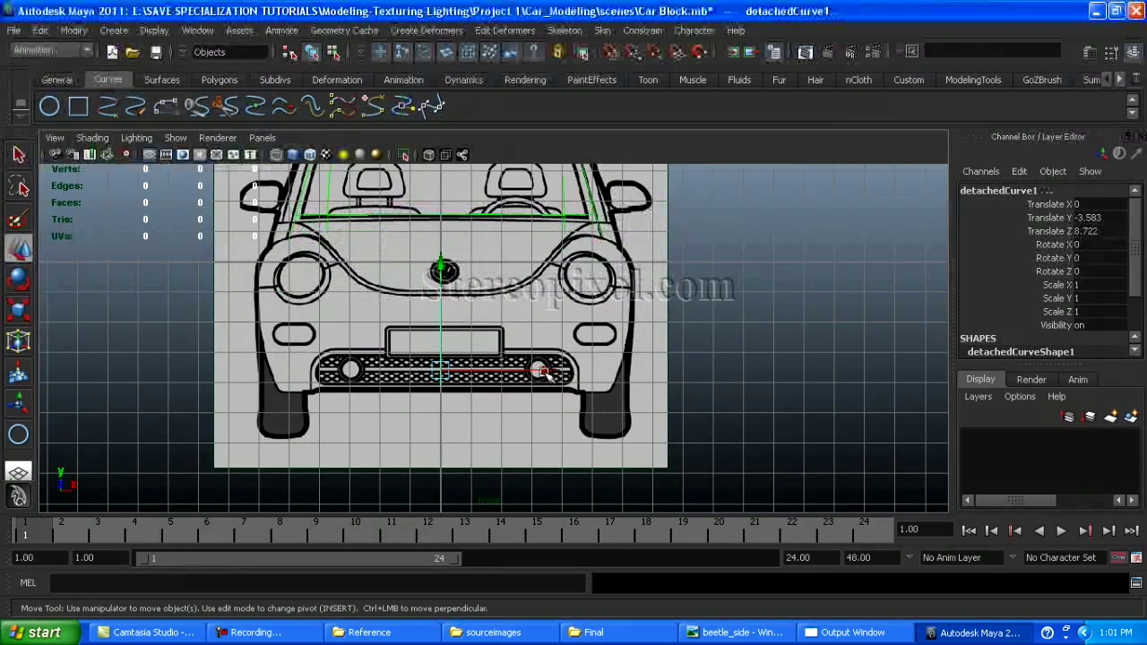
pyautogui.moveTo(544, 373); pyautogui.dragTo(733, 381)
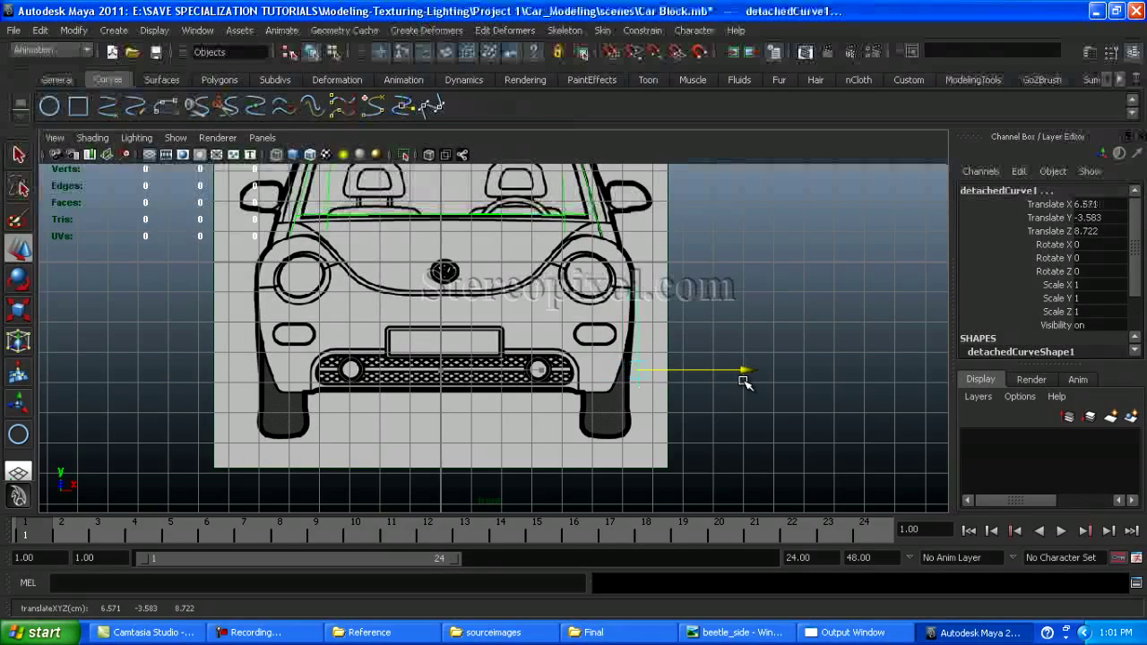
pyautogui.click(740, 381)
pyautogui.press('space')
# Nudge the front arch's lowest CVs onto the front blueprint's body outline
pyautogui.press('space')
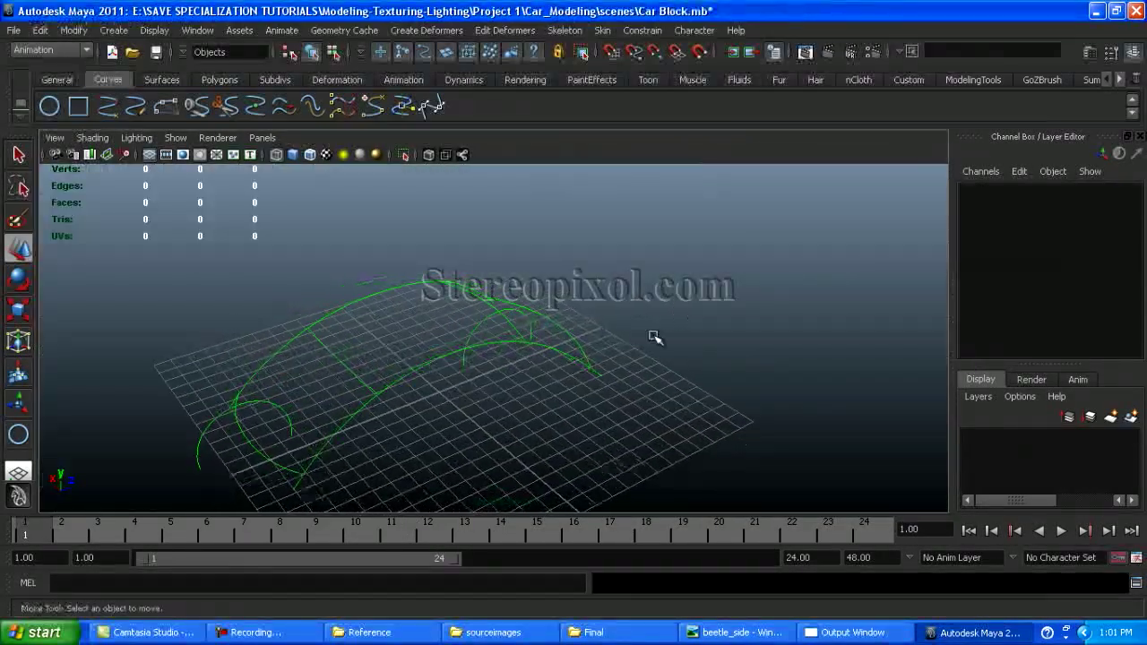
pyautogui.click(484, 492)
pyautogui.press('space')
pyautogui.press('space')
pyautogui.press('f')
pyautogui.moveTo(525, 387); pyautogui.dragTo(533, 430, button='right')
pyautogui.press('space')
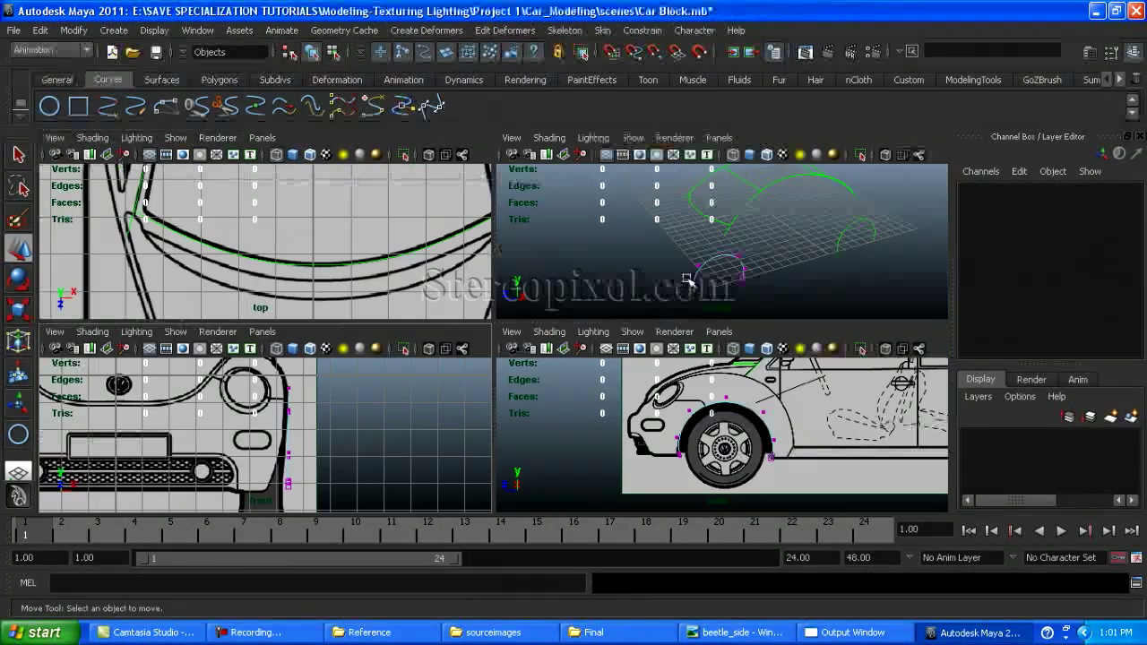
pyautogui.moveTo(684, 279); pyautogui.dragTo(752, 251)
pyautogui.press('space')
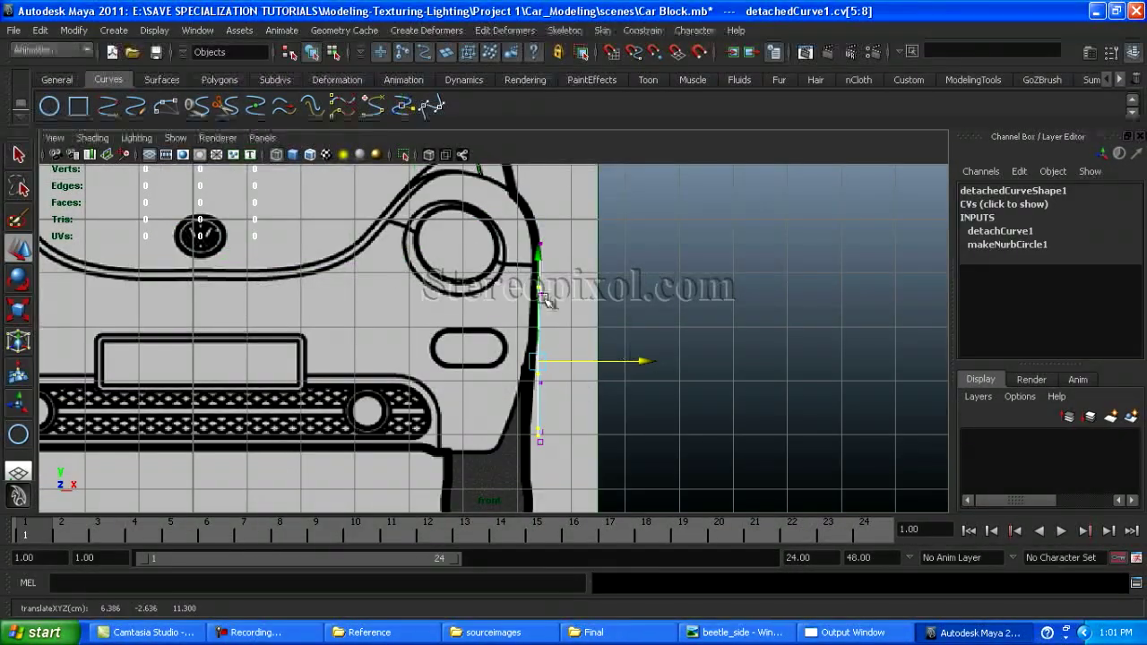
pyautogui.keyDown('ctrl'); pyautogui.moveTo(517, 277); pyautogui.dragTo(555, 322); pyautogui.keyUp('ctrl')
pyautogui.moveTo(643, 405); pyautogui.dragTo(619, 436)
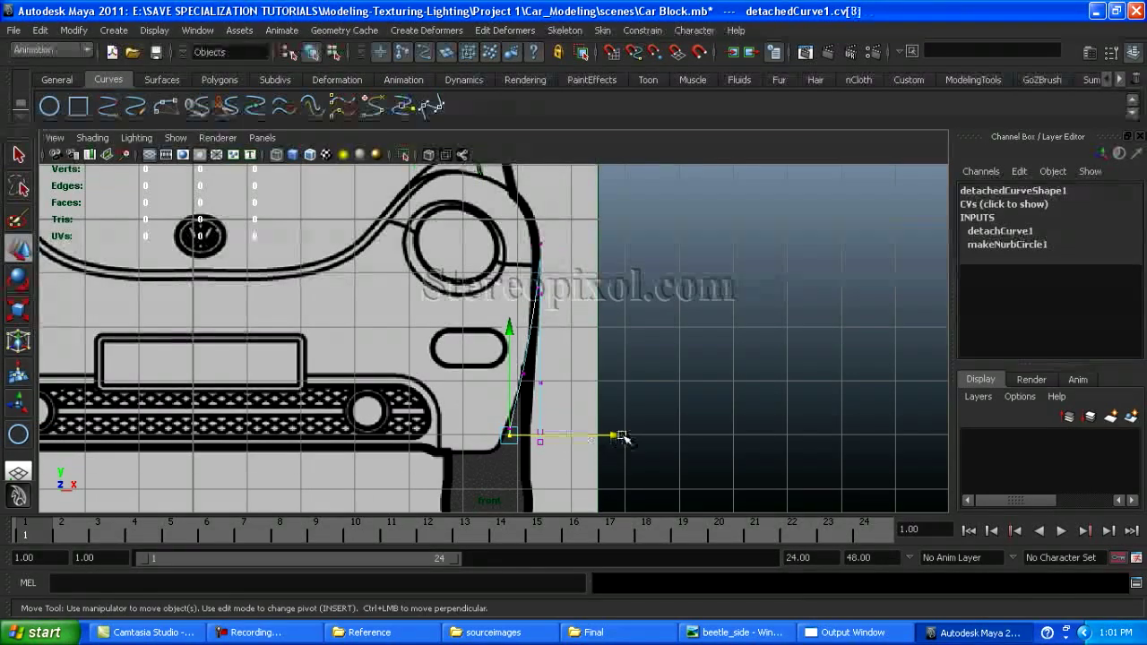
pyautogui.click(625, 403)
pyautogui.click(539, 384)
pyautogui.press('space')
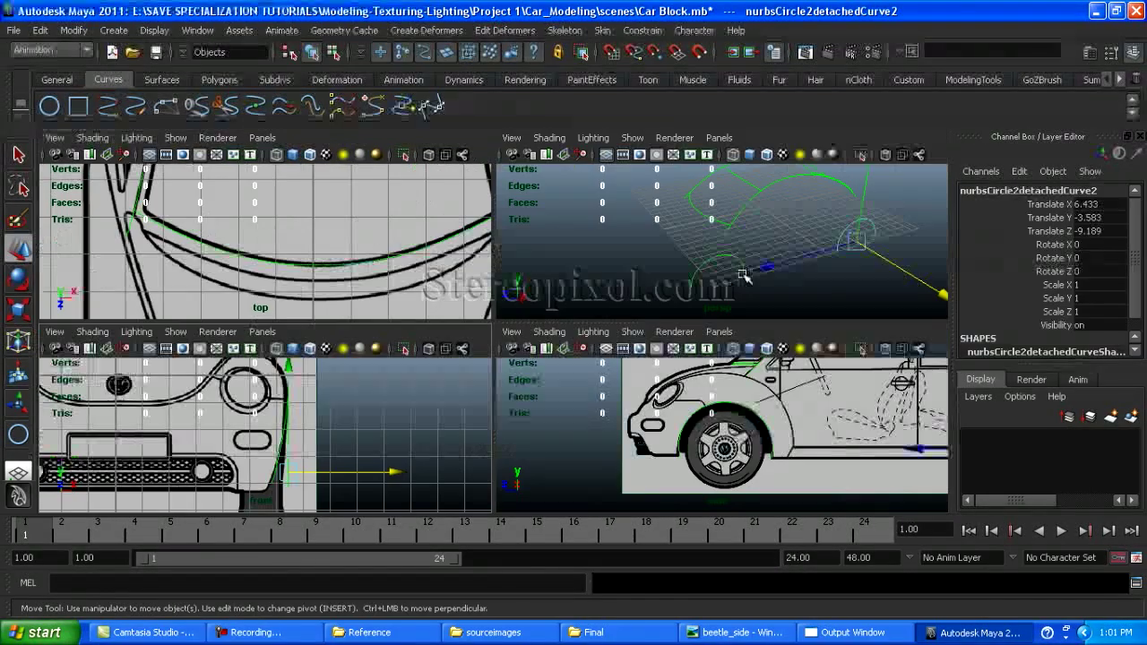
pyautogui.press('space')
# Pick the front wheel-arch curve and switch to the zoomed-in top blueprint view
pyautogui.click(486, 375)
pyautogui.click(538, 407)
pyautogui.click(440, 379)
pyautogui.press('space')
pyautogui.press('space')
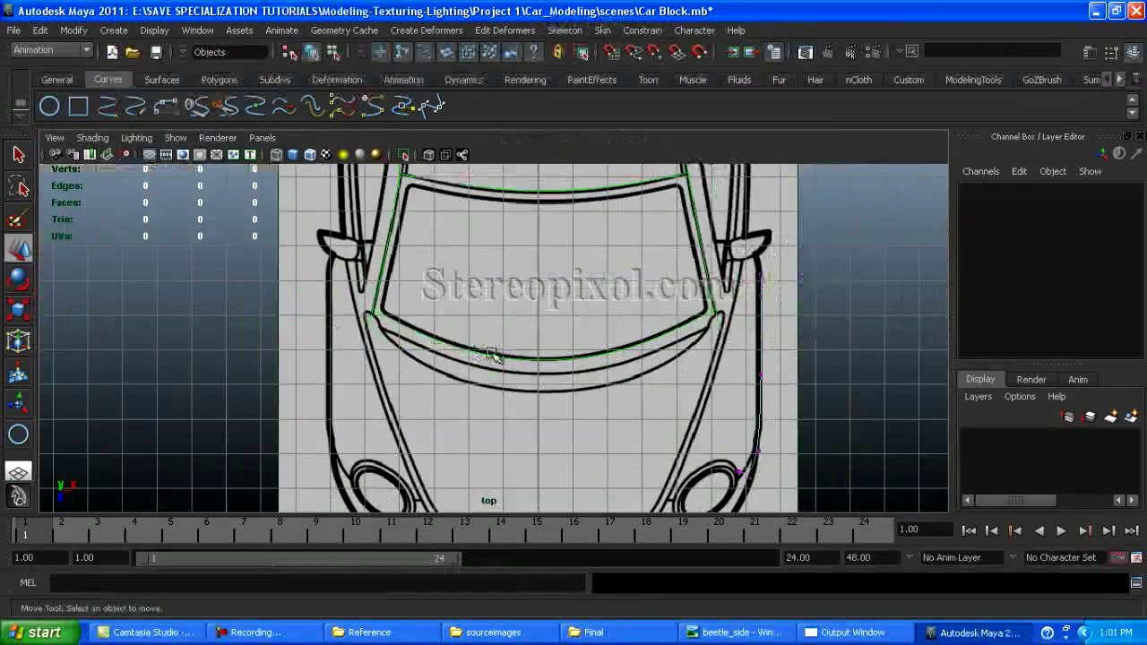
pyautogui.scroll(3, 434, 390)
pyautogui.scroll(2, 434, 390)
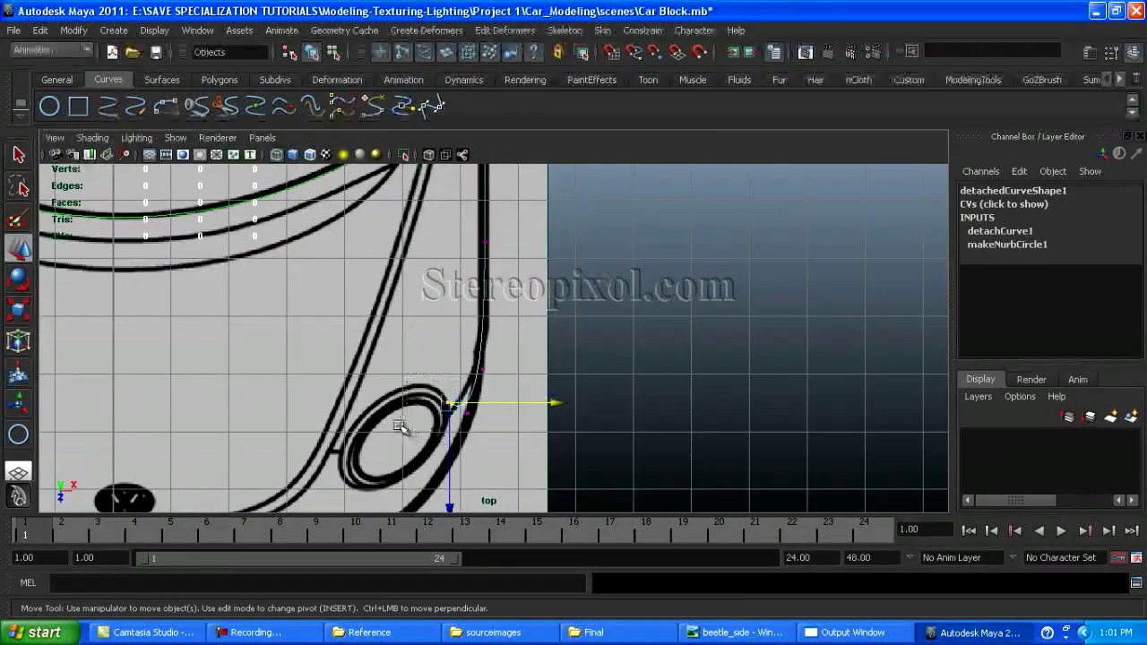
# Select the front arch's end control points and single points along the arch
pyautogui.moveTo(473, 414); pyautogui.dragTo(524, 405)
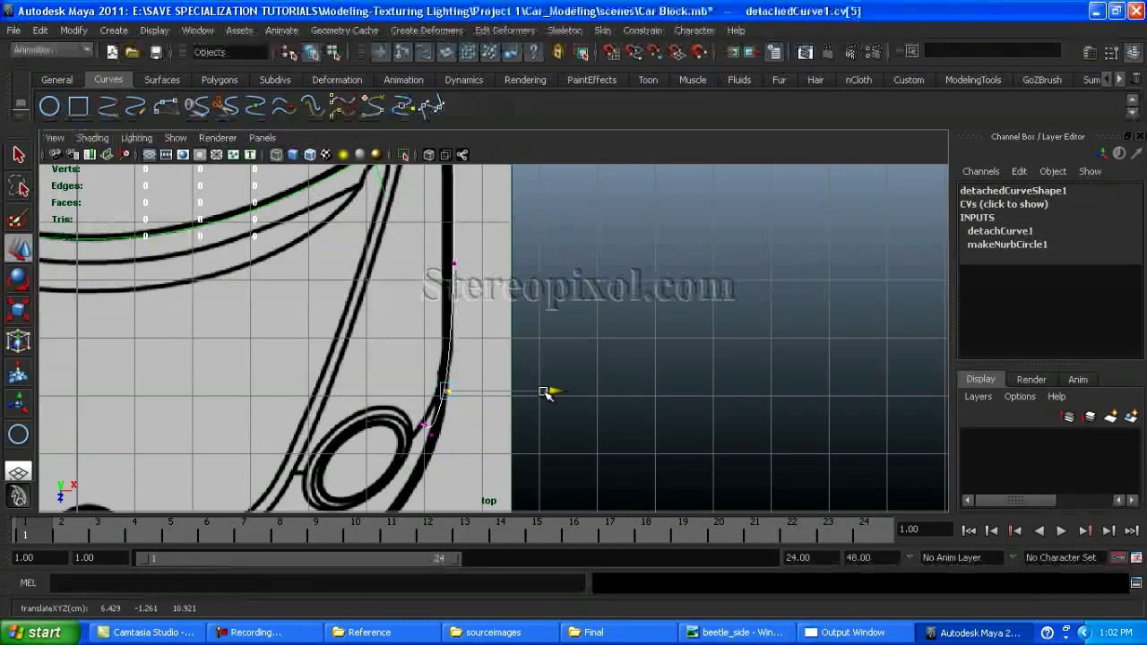
pyautogui.click(540, 259)
pyautogui.scroll(3, 540, 258)
pyautogui.scroll(-2, 519, 374)
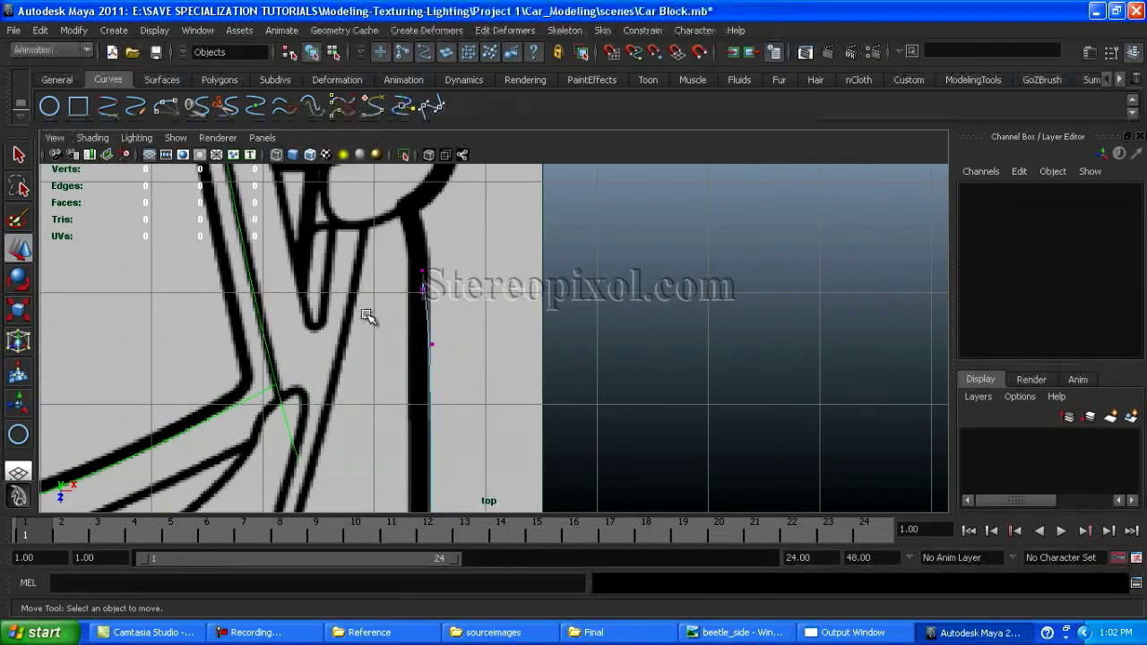
pyautogui.click(423, 274)
pyautogui.click(612, 415)
pyautogui.scroll(-5, 448, 422)
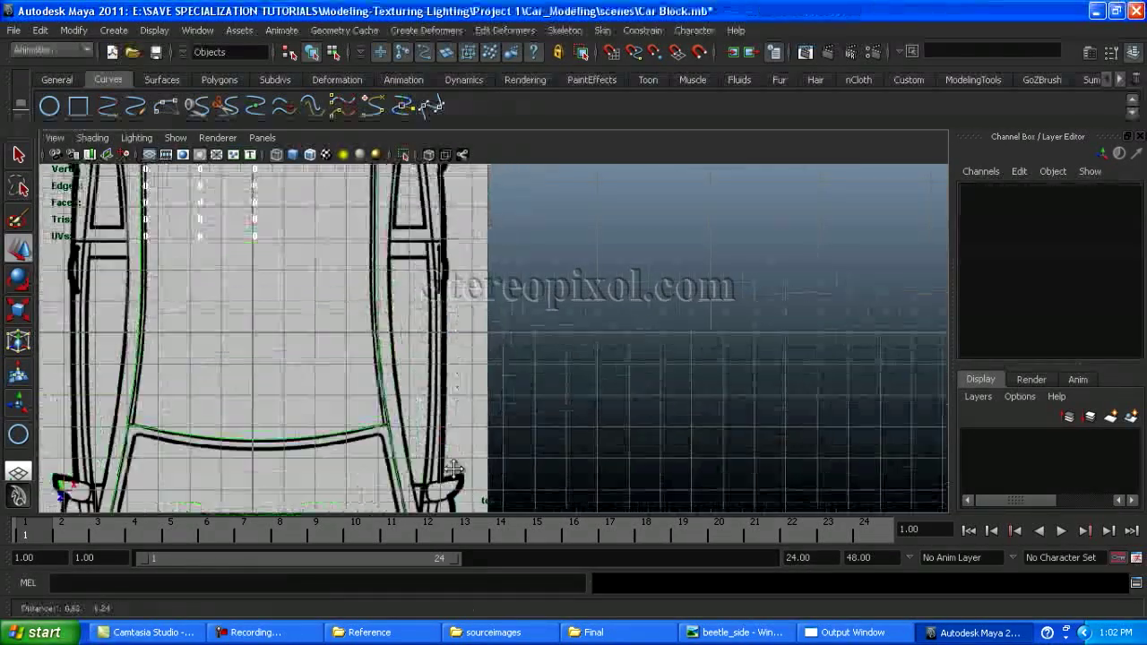
pyautogui.scroll(6, 507, 325)
# Enter component mode (F8) on the rear wheel-arch curve and select its control points
pyautogui.click(405, 294)
pyautogui.scroll(1, 405, 294)
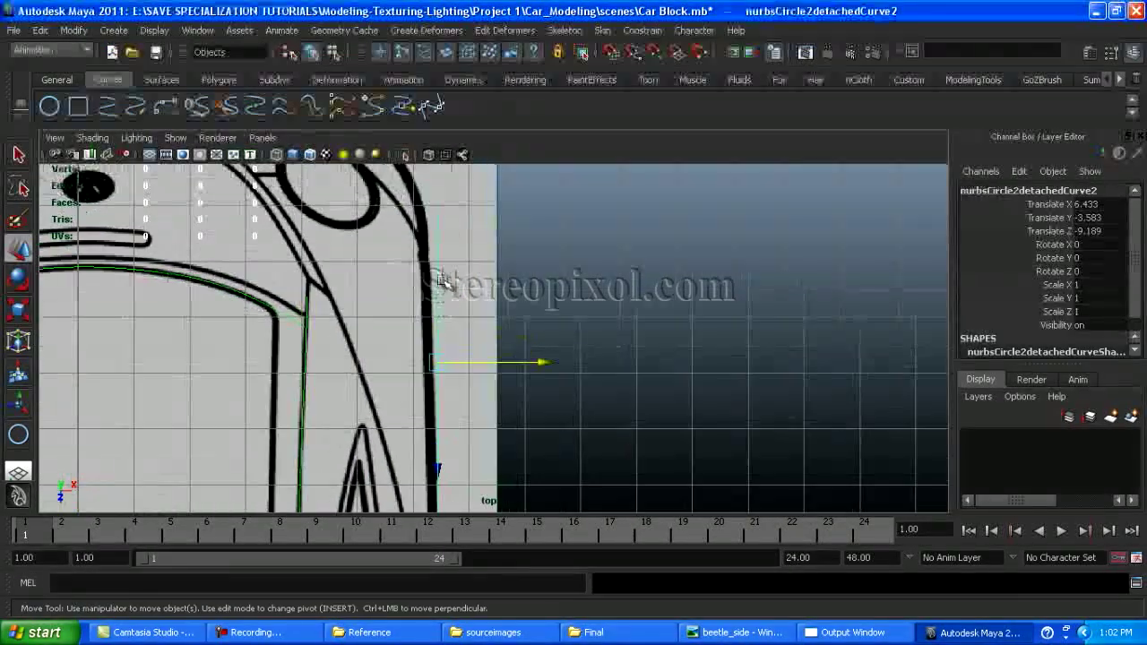
pyautogui.press('F8')
pyautogui.click(436, 362)
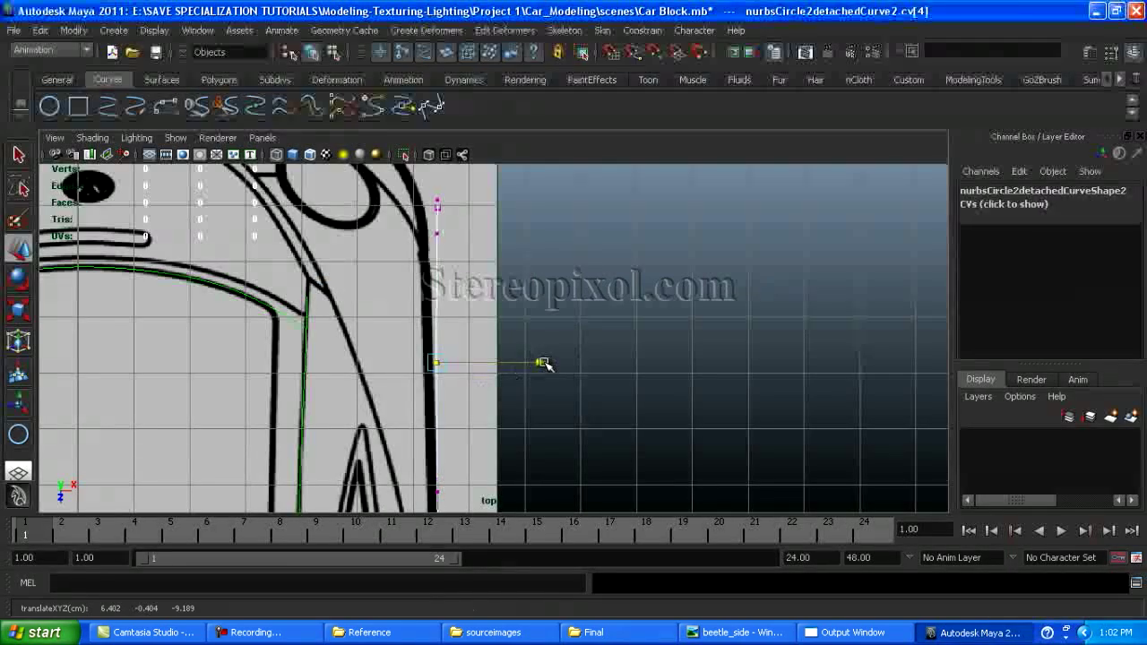
pyautogui.scroll(2, 540, 363)
pyautogui.scroll(-3, 537, 340)
pyautogui.moveTo(395, 269); pyautogui.dragTo(409, 422)
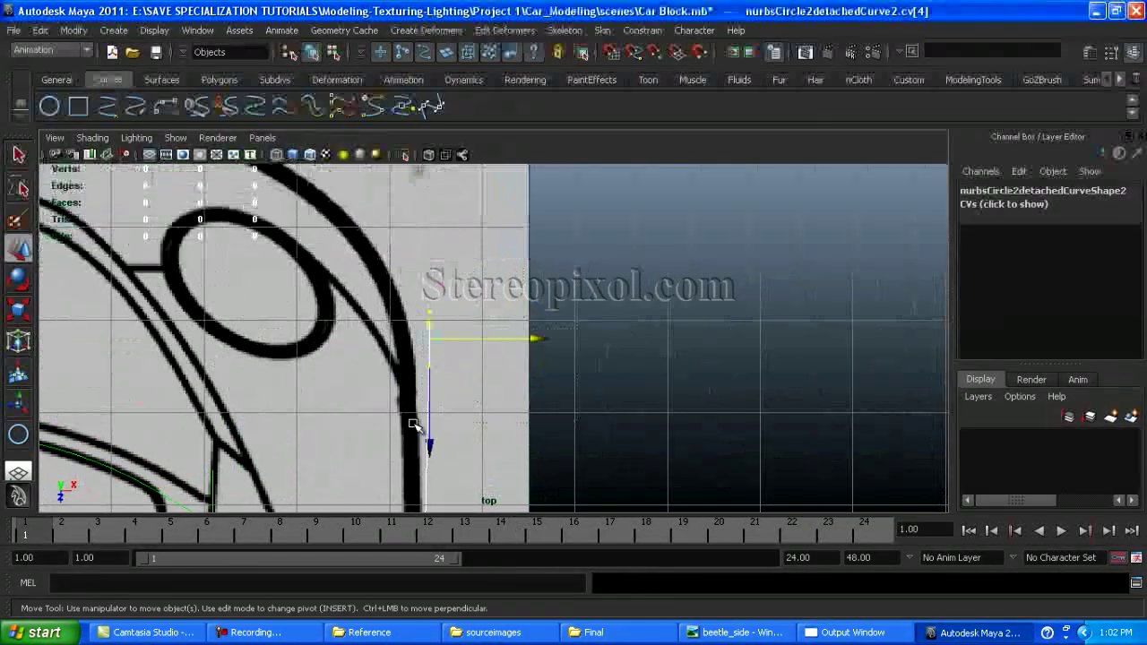
pyautogui.scroll(3, 533, 338)
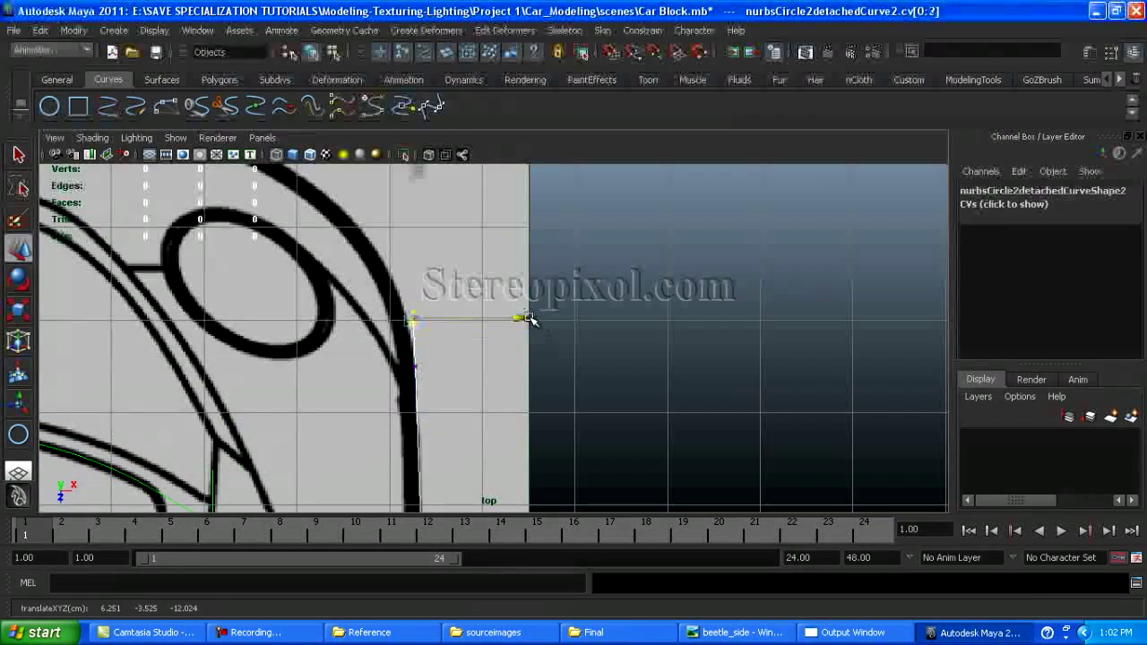
# Select a single rear-arch control point, then clear the selection
pyautogui.click(440, 320)
pyautogui.scroll(6, 466, 349)
pyautogui.moveTo(333, 267); pyautogui.dragTo(285, 284)
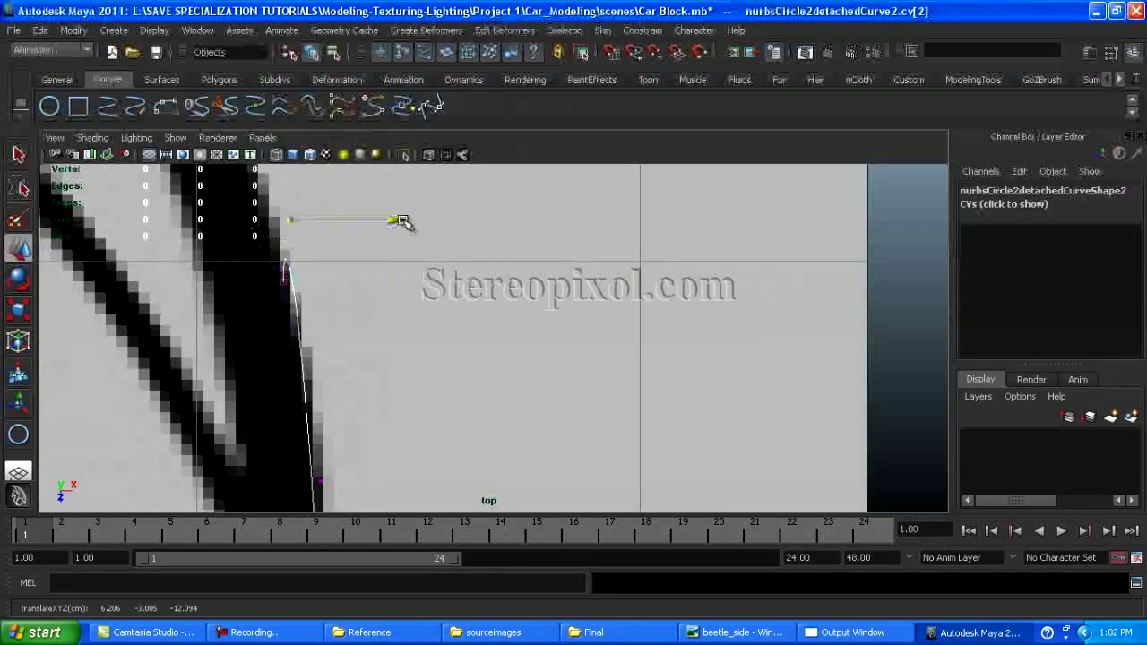
pyautogui.click(430, 379)
pyautogui.scroll(-8, 466, 296)
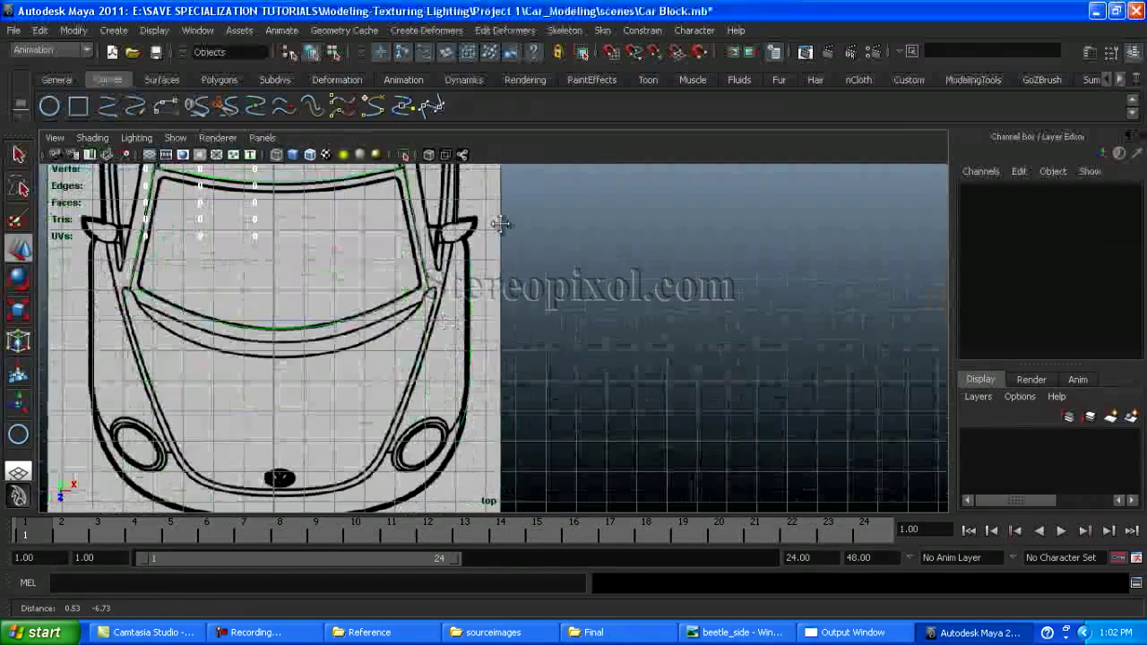
pyautogui.scroll(8, 395, 295)
# Move the front-arch control point beside the headlight onto the fender outline
pyautogui.click(418, 329)
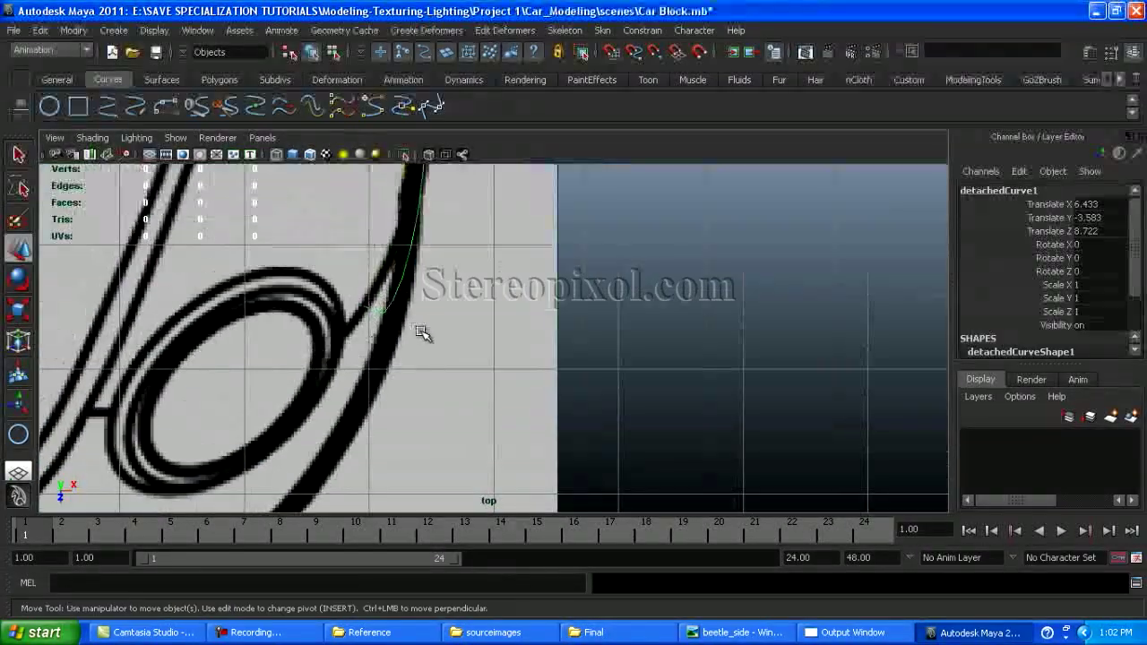
pyautogui.moveTo(385, 300); pyautogui.dragTo(385, 260, button='right')
pyautogui.scroll(4, 392, 392)
pyautogui.click(327, 303)
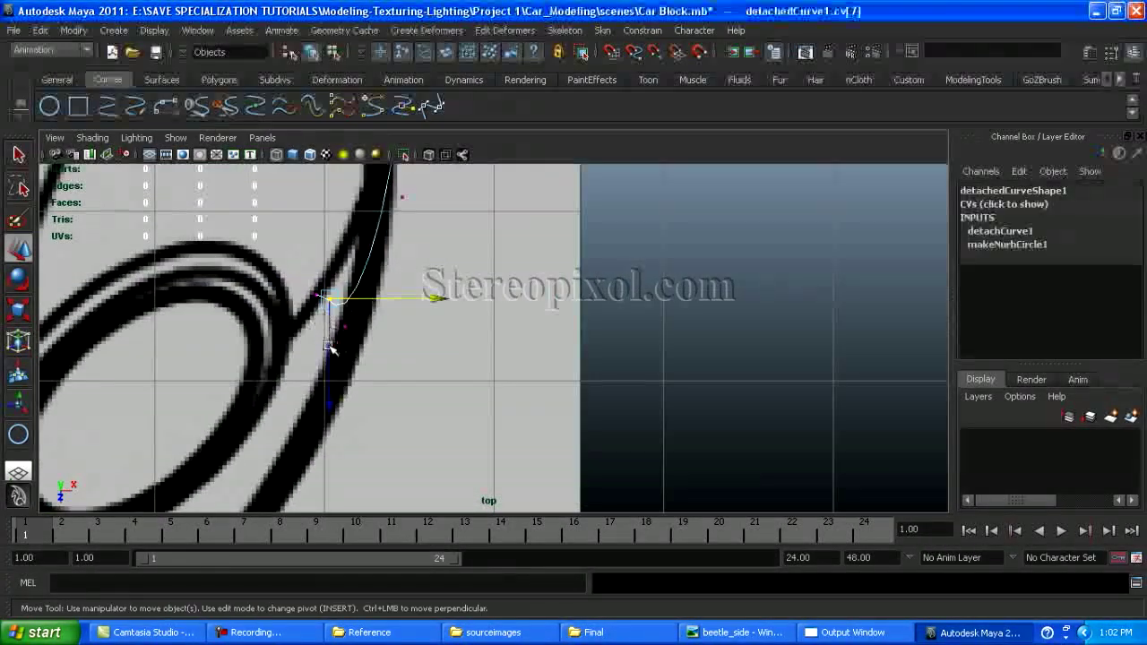
pyautogui.moveTo(329, 348); pyautogui.dragTo(331, 351)
pyautogui.moveTo(436, 321); pyautogui.dragTo(464, 329)
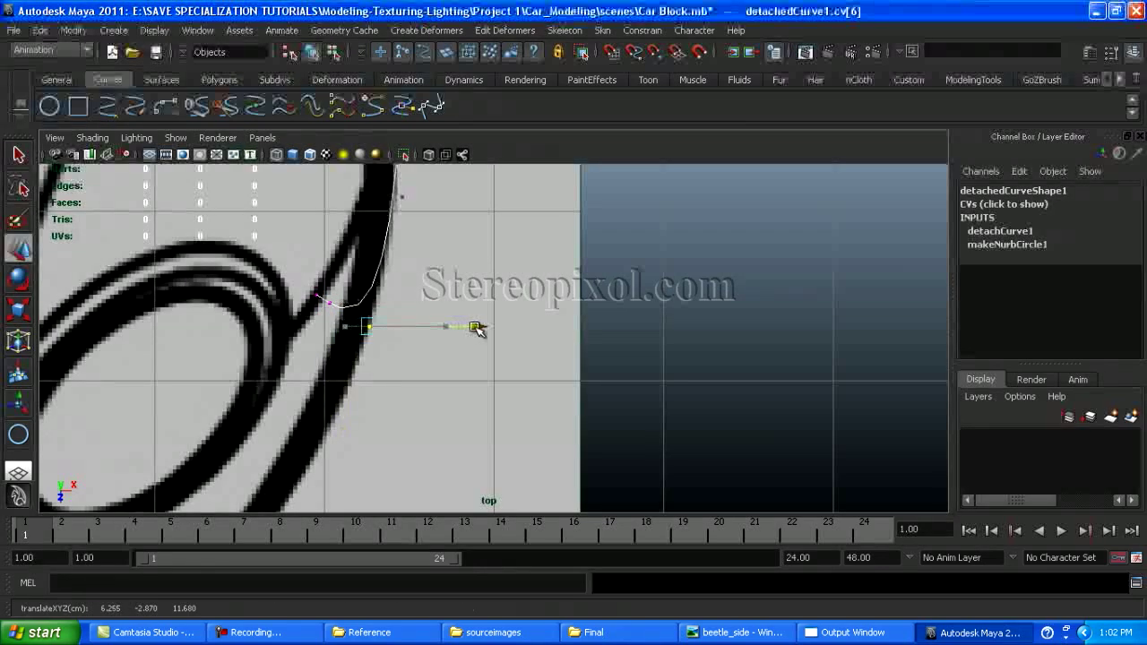
pyautogui.scroll(-3, 359, 371)
pyautogui.scroll(2, 481, 422)
pyautogui.click(577, 339)
# Orbit the perspective view to inspect the wheel arches of the curve cage in 3D
pyautogui.press('space')
pyautogui.press('space')
pyautogui.keyDown('alt'); pyautogui.moveTo(670, 358); pyautogui.dragTo(721, 352); pyautogui.keyUp('alt')
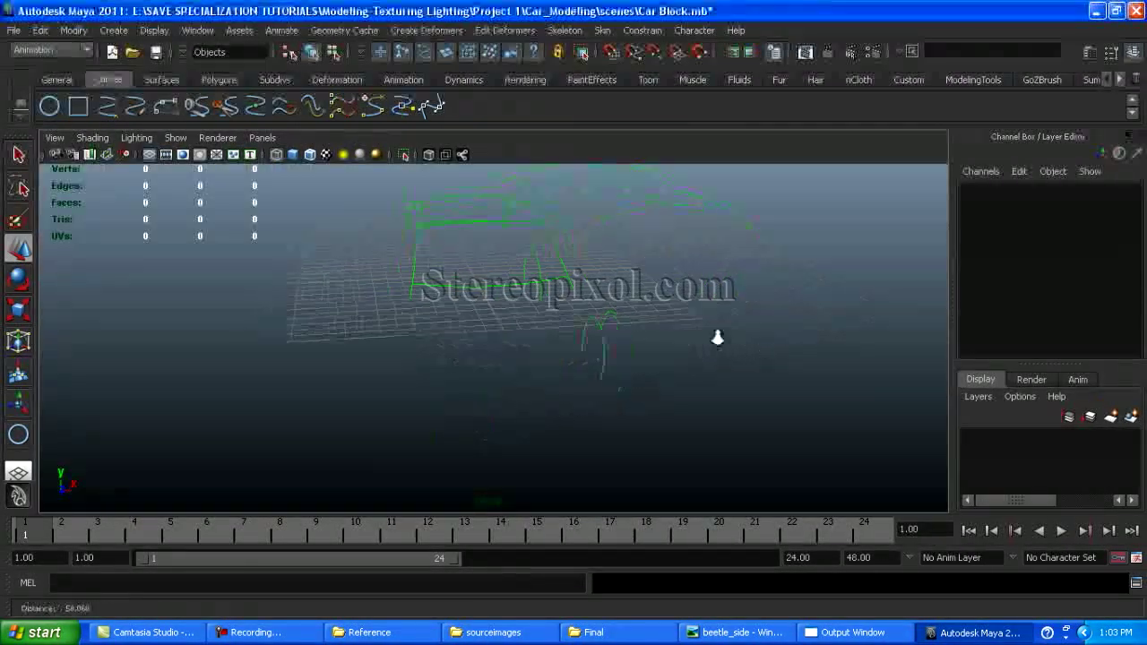
pyautogui.keyDown('alt'); pyautogui.moveTo(331, 323); pyautogui.dragTo(452, 320); pyautogui.keyUp('alt')
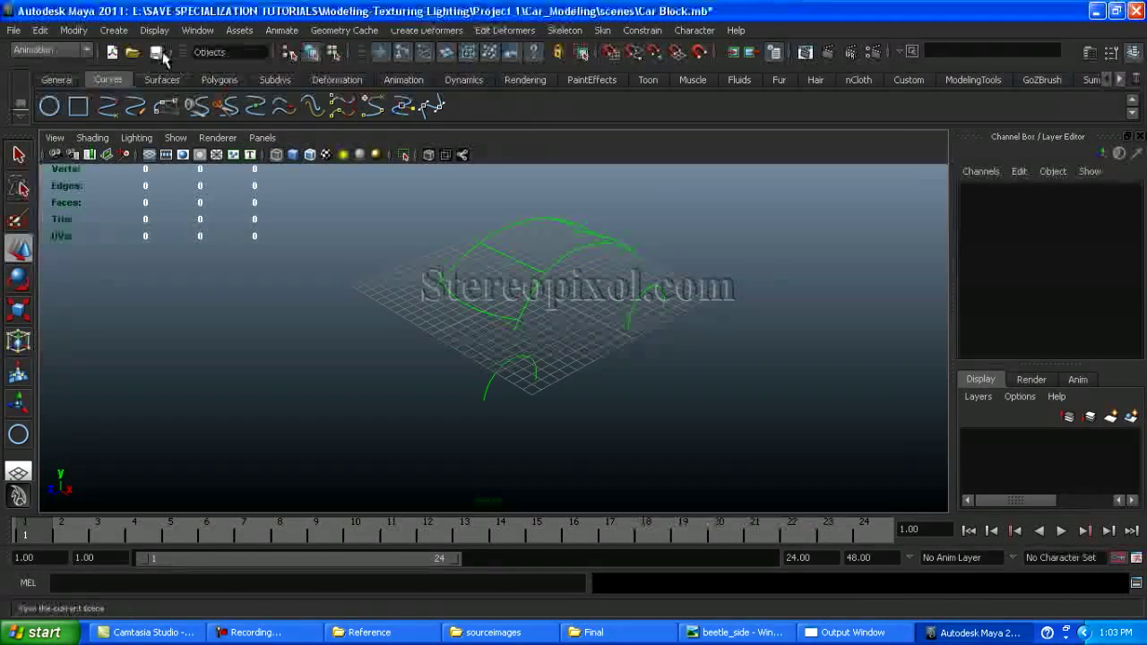